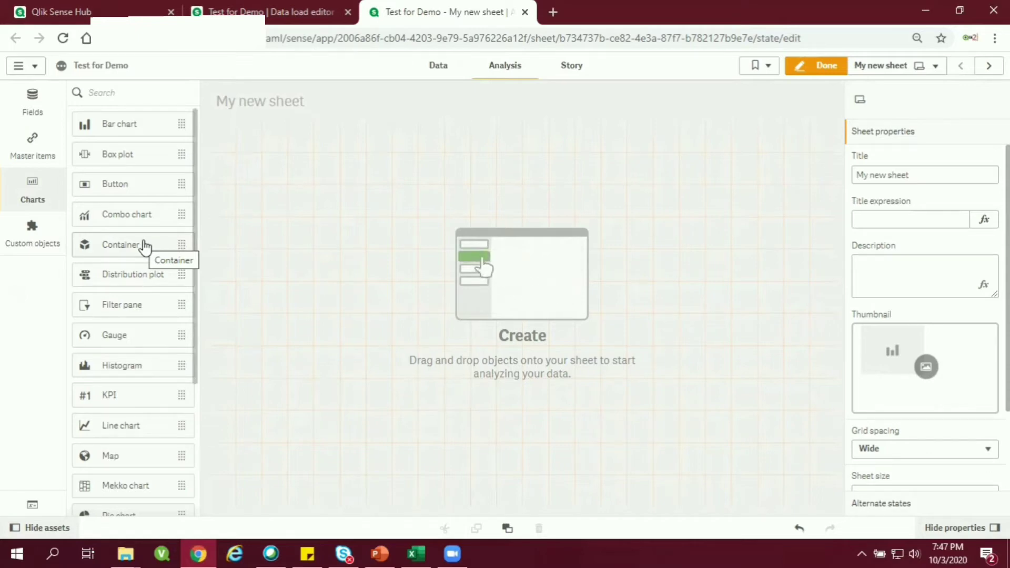
# Place an empty container on the upper right area of the sheet
pyautogui.moveTo(155, 247); pyautogui.dragTo(632, 255)
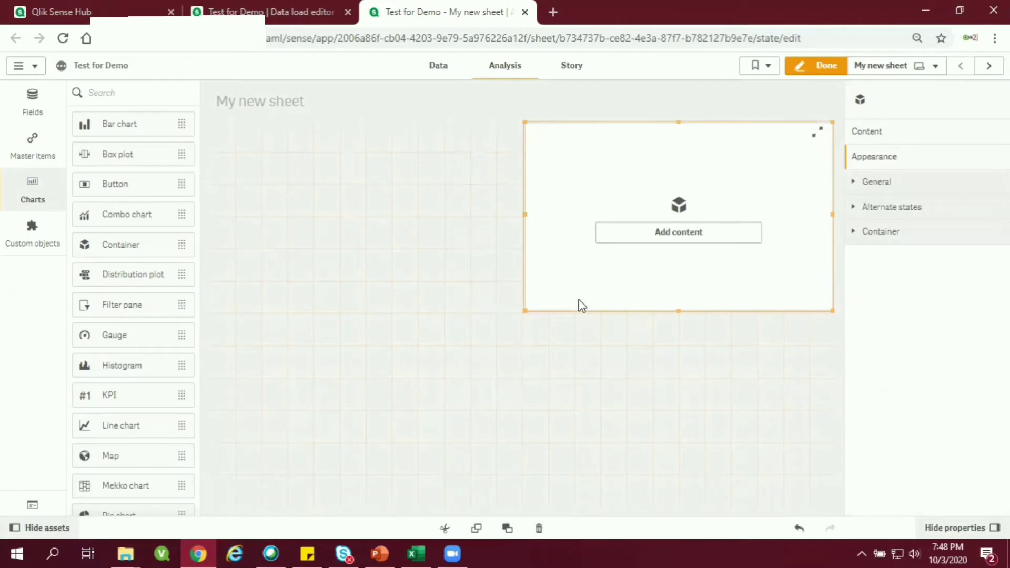
# Switch to the data load editor and start a second LOAD * INLINE [ statement below the Sales table
pyautogui.click(292, 10)
pyautogui.click(279, 207)
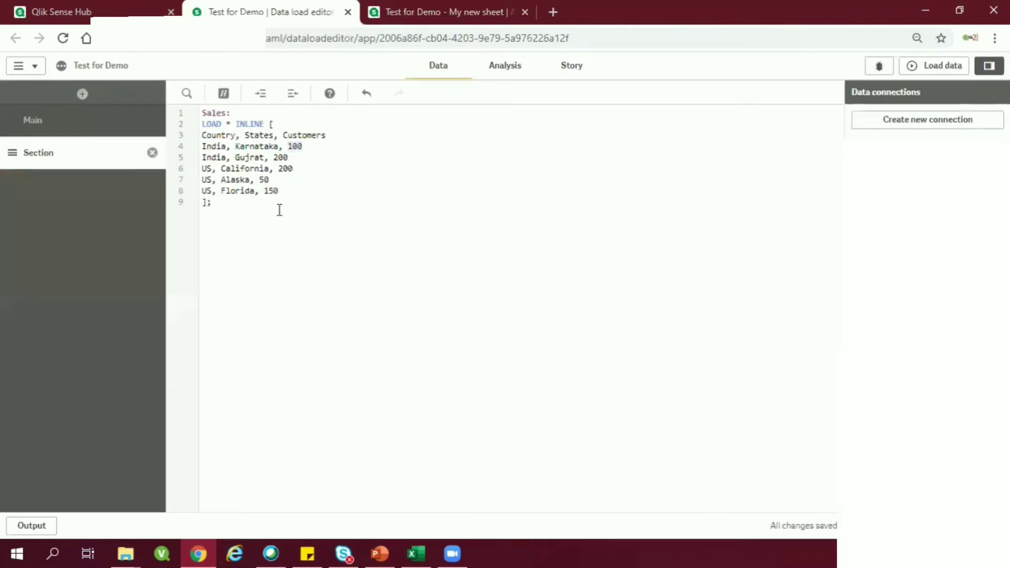
pyautogui.press('Return')
pyautogui.press('Return')
pyautogui.press('Return')
pyautogui.write('LOAD ')
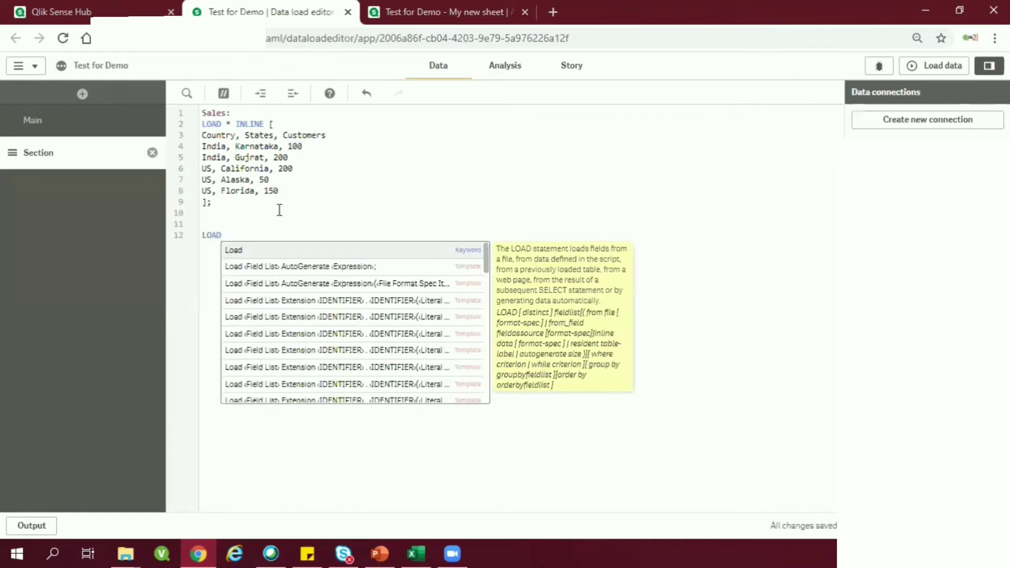
pyautogui.write('* INLI')
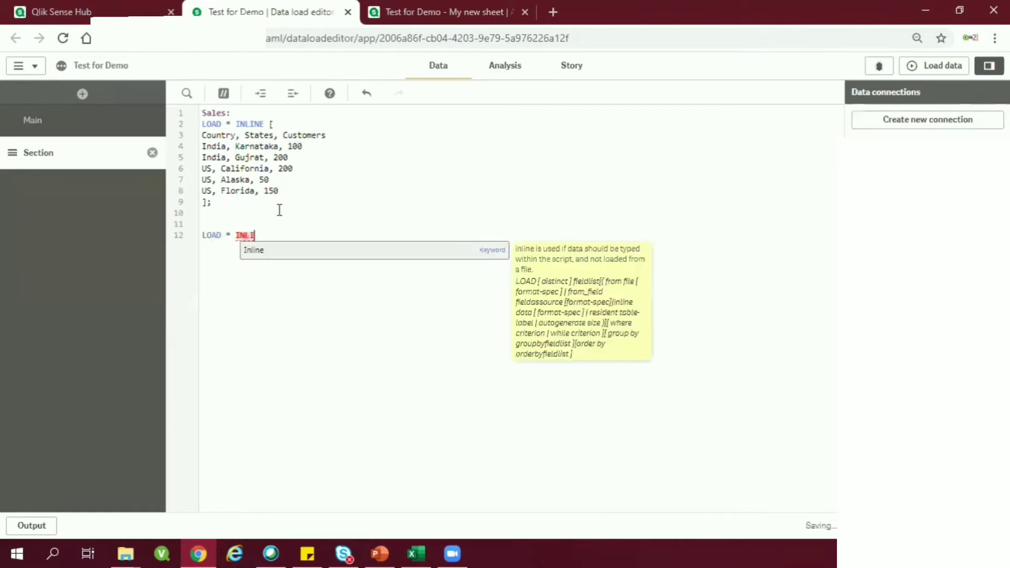
pyautogui.write('NE [')
pyautogui.press('Return')
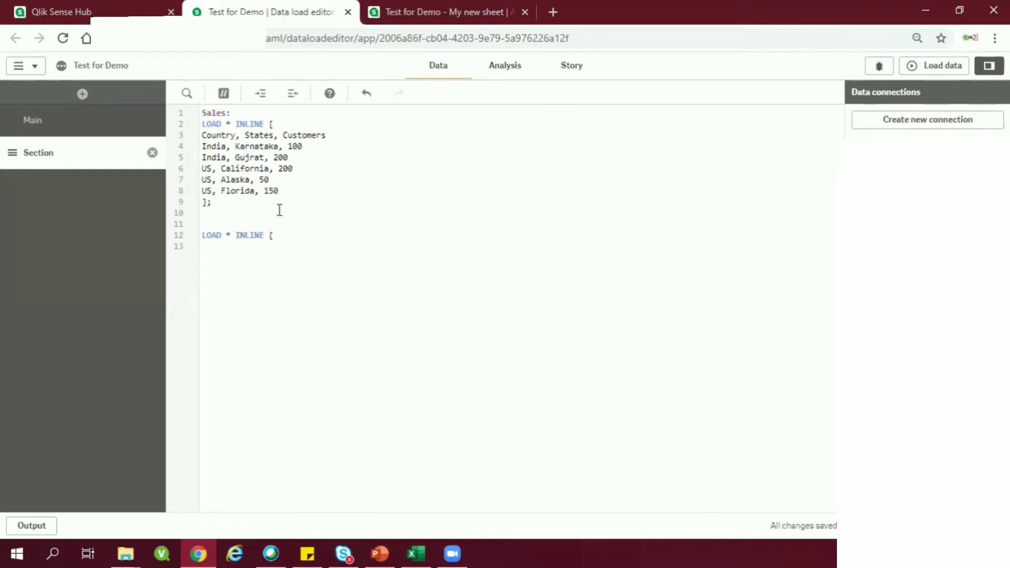
# Give the new inline table a Charts field with the rows Bar and Pi, and close the statement
pyautogui.write('Charts')
pyautogui.press('Return')
pyautogui.write('Bar')
pyautogui.press('Return')
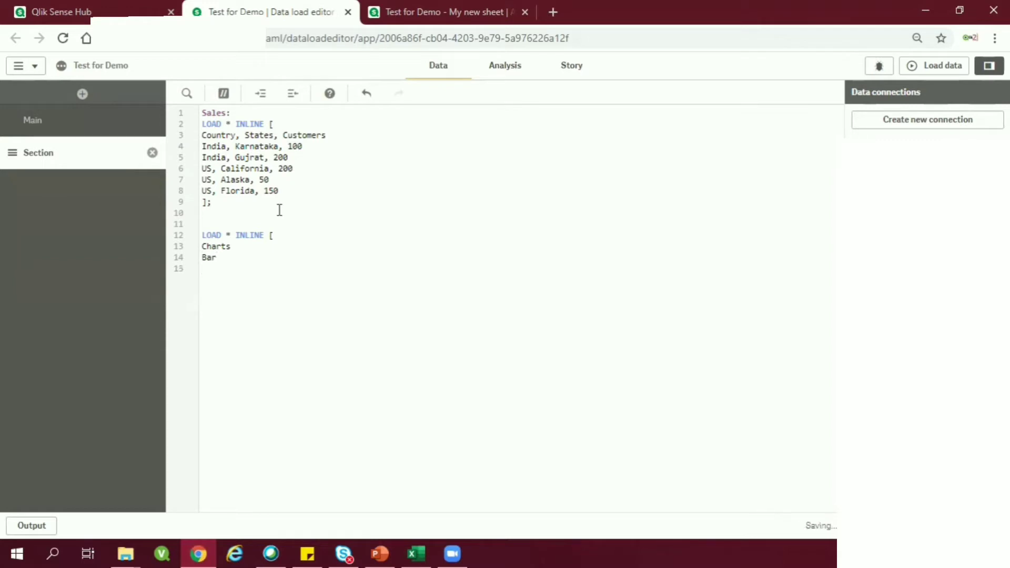
pyautogui.write('Pi];')
# Label the Charts inline table T and load the data
pyautogui.click(266, 223)
pyautogui.write('T:')
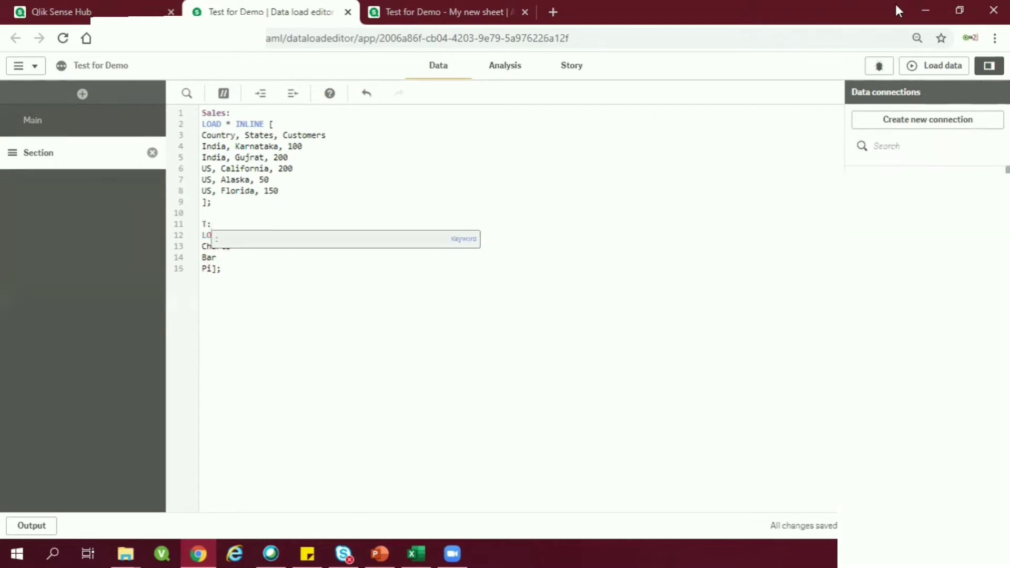
pyautogui.click(942, 67)
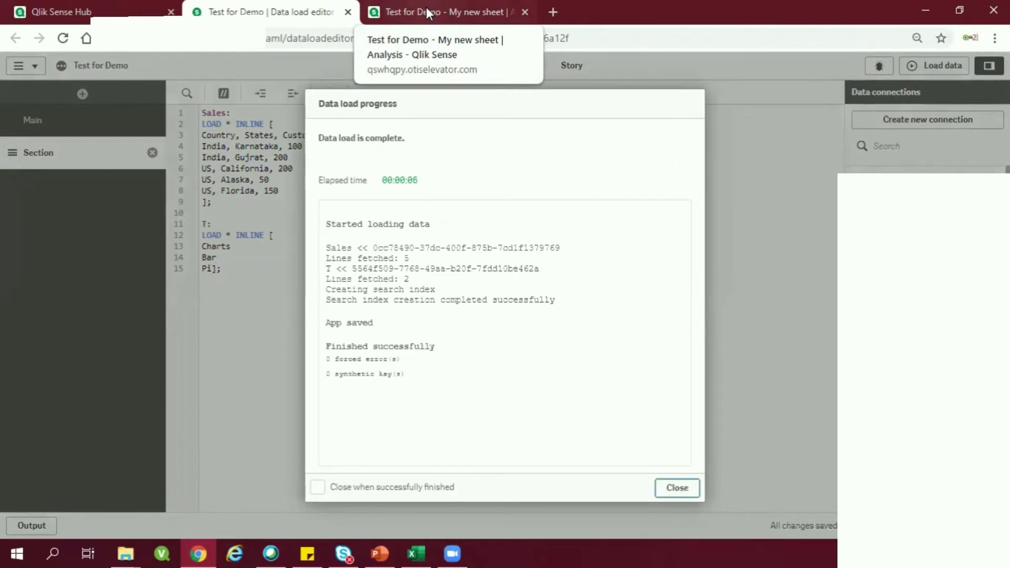
# Back on the sheet, add a KPI beside the container with the measure expression ='Please Select a chart'
pyautogui.click(427, 9)
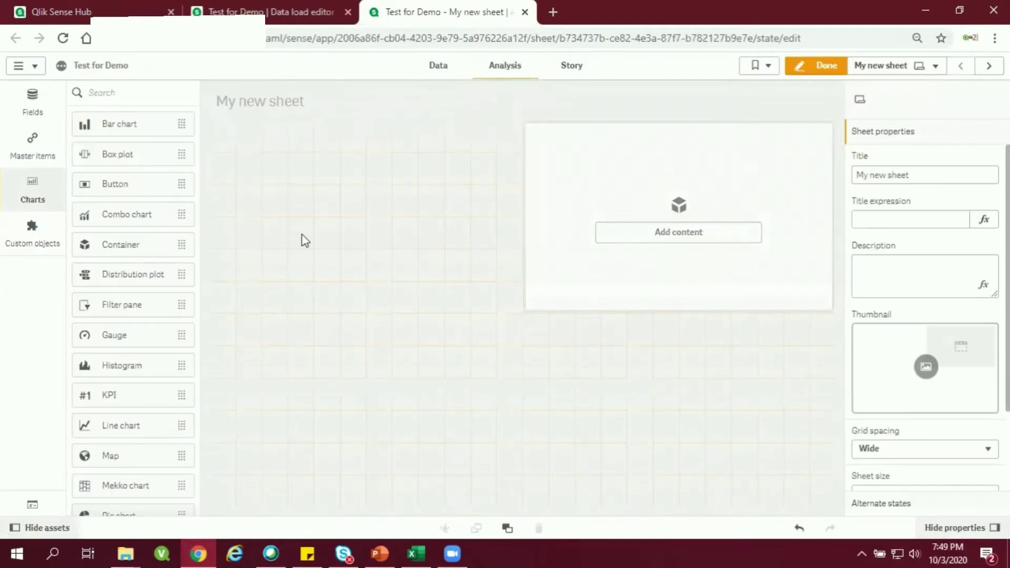
pyautogui.moveTo(143, 403); pyautogui.dragTo(362, 232)
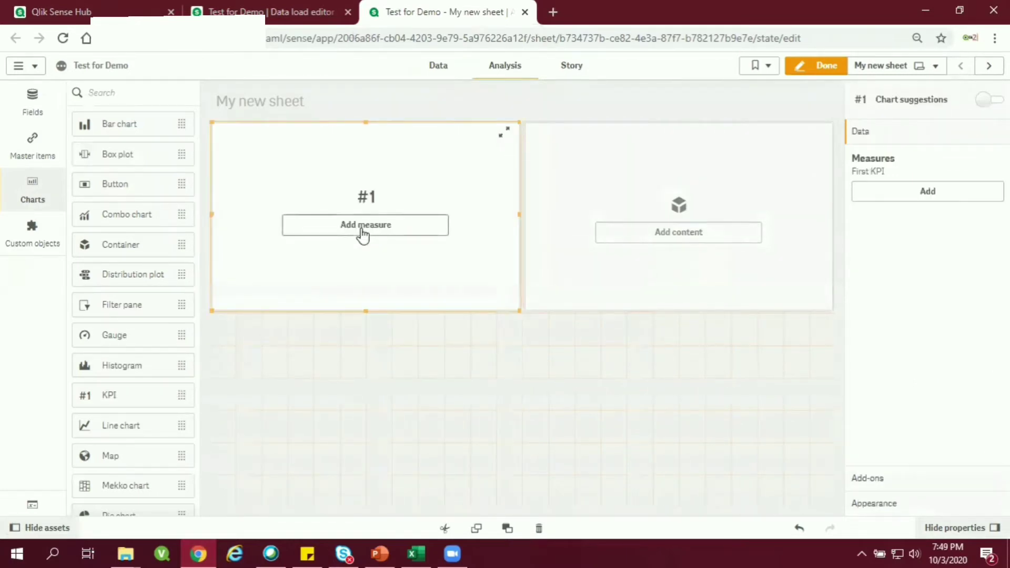
pyautogui.click(361, 230)
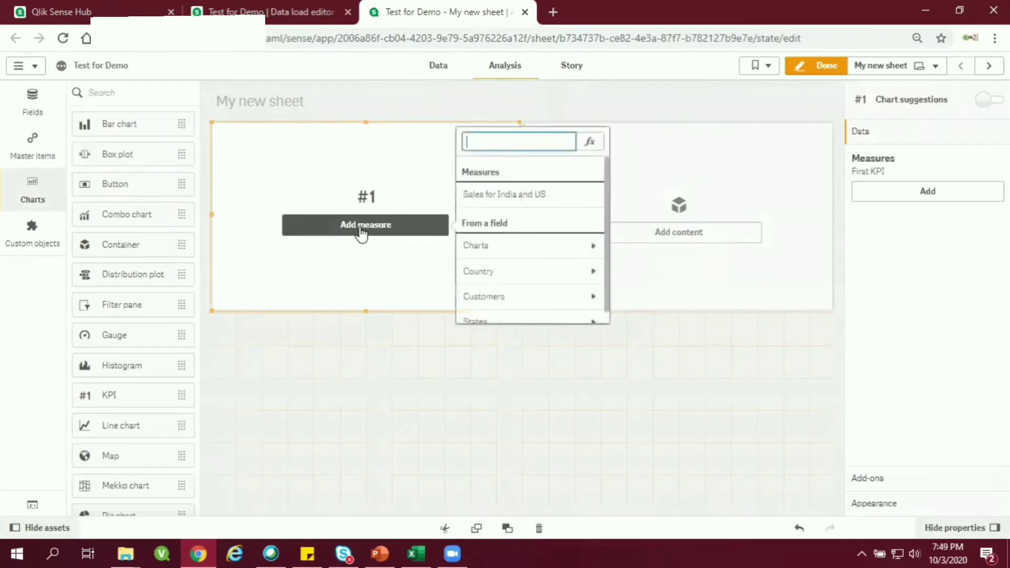
pyautogui.click(590, 145)
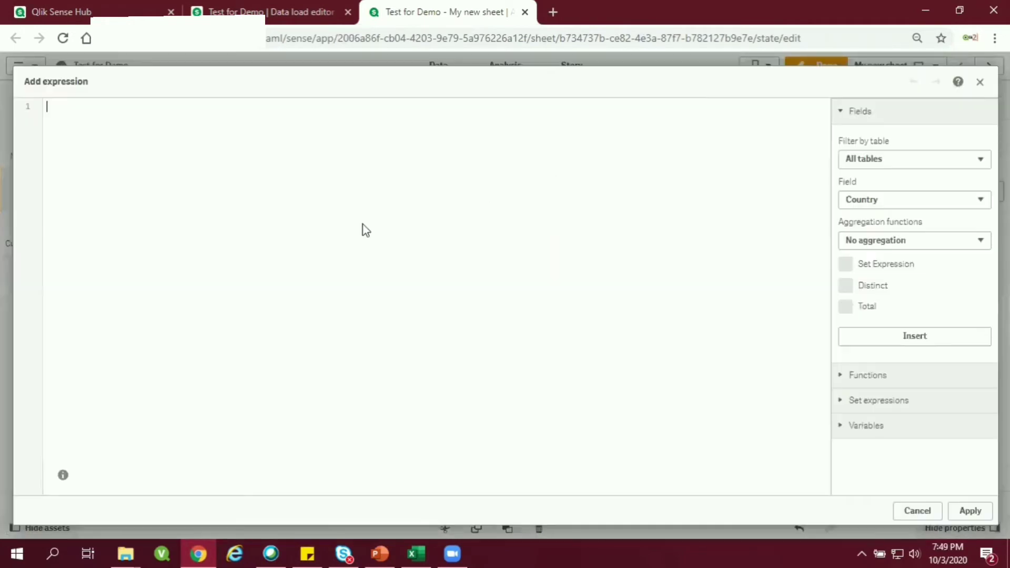
pyautogui.write("='Please ")
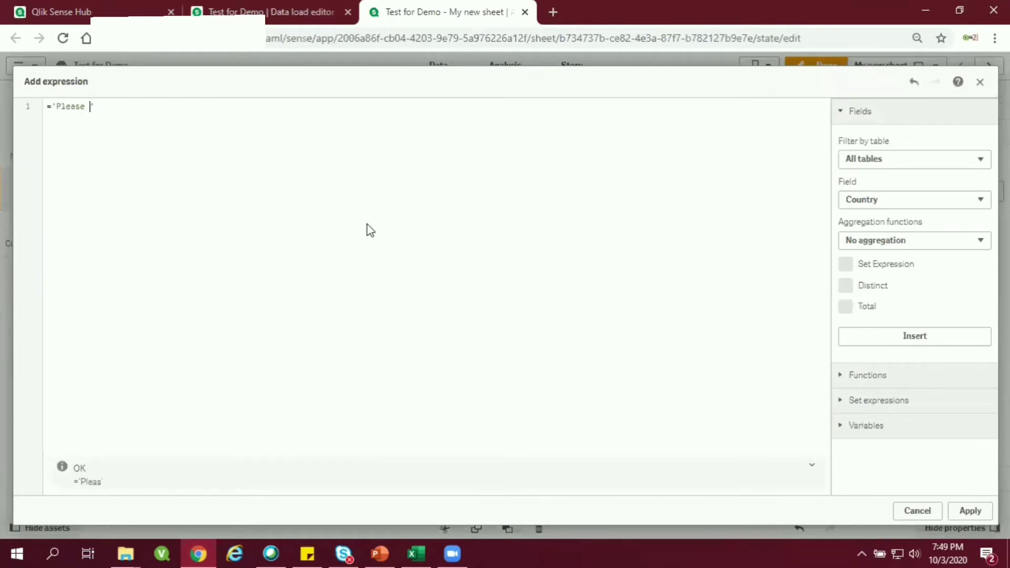
pyautogui.write('Select ')
pyautogui.write('a char')
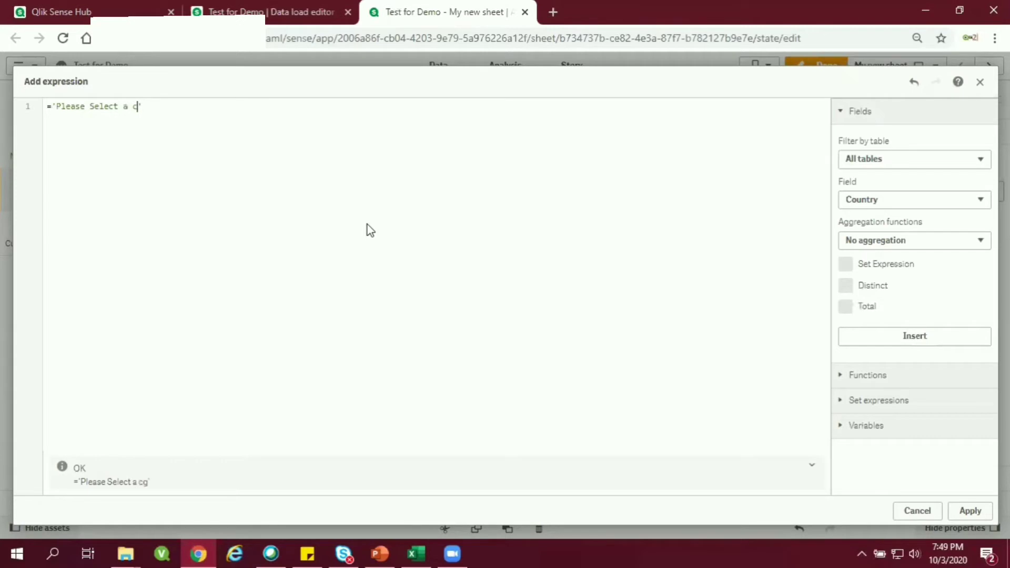
pyautogui.write('t')
pyautogui.click(971, 511)
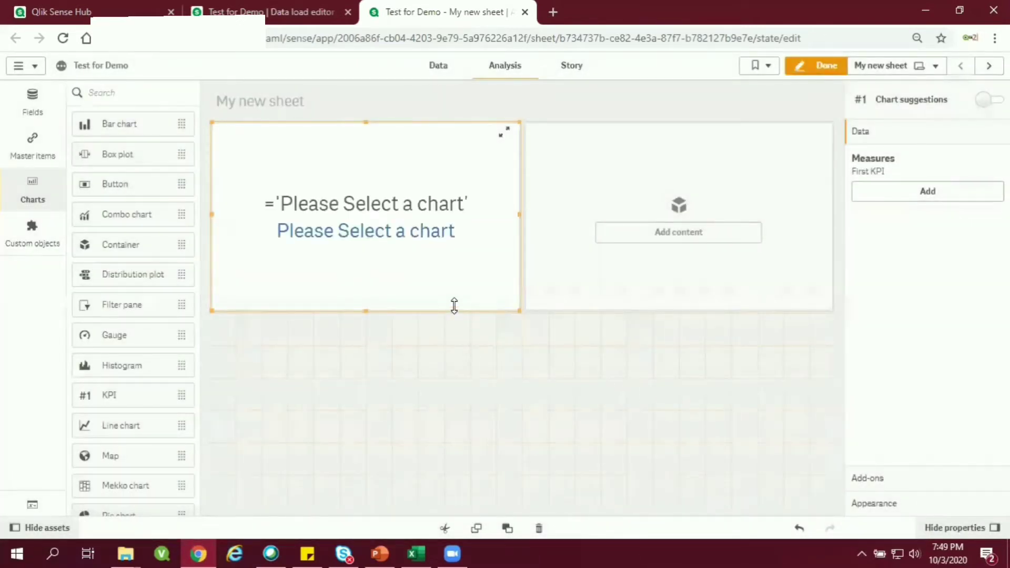
# Blank out the KPI measure's label with =' ' and shrink the KPI in width and height
pyautogui.click(925, 192)
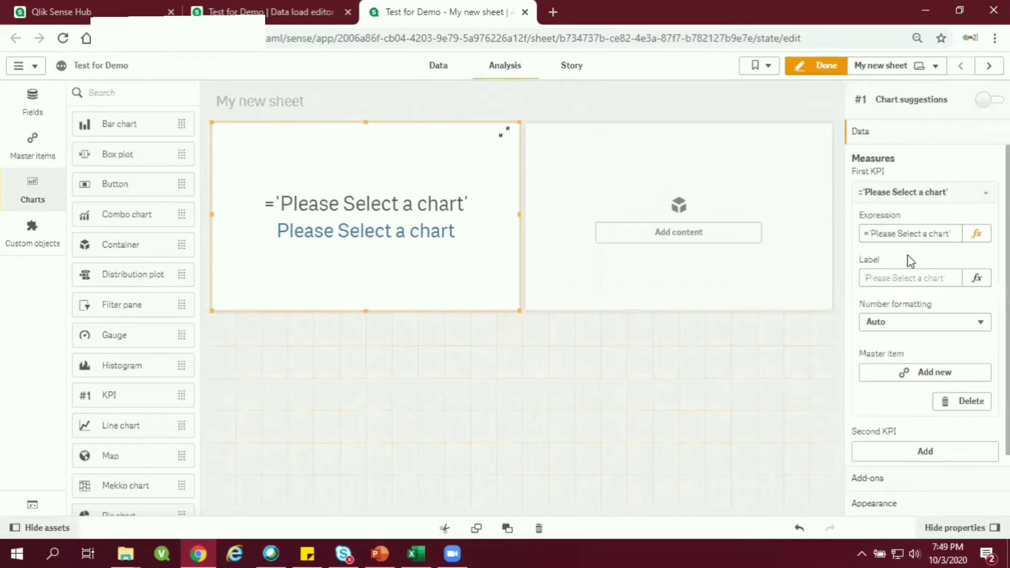
pyautogui.click(893, 278)
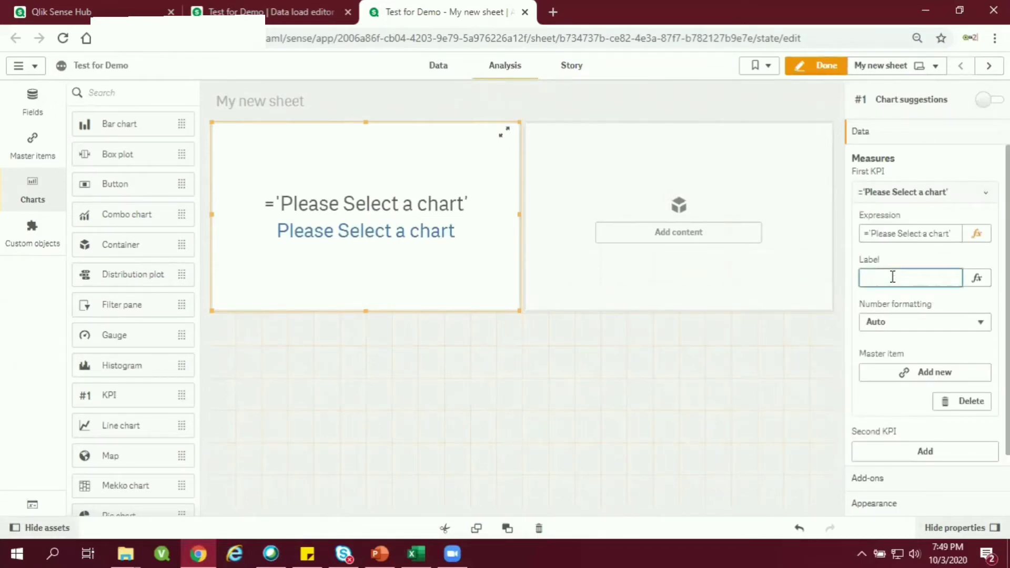
pyautogui.write("=''")
pyautogui.press('Return')
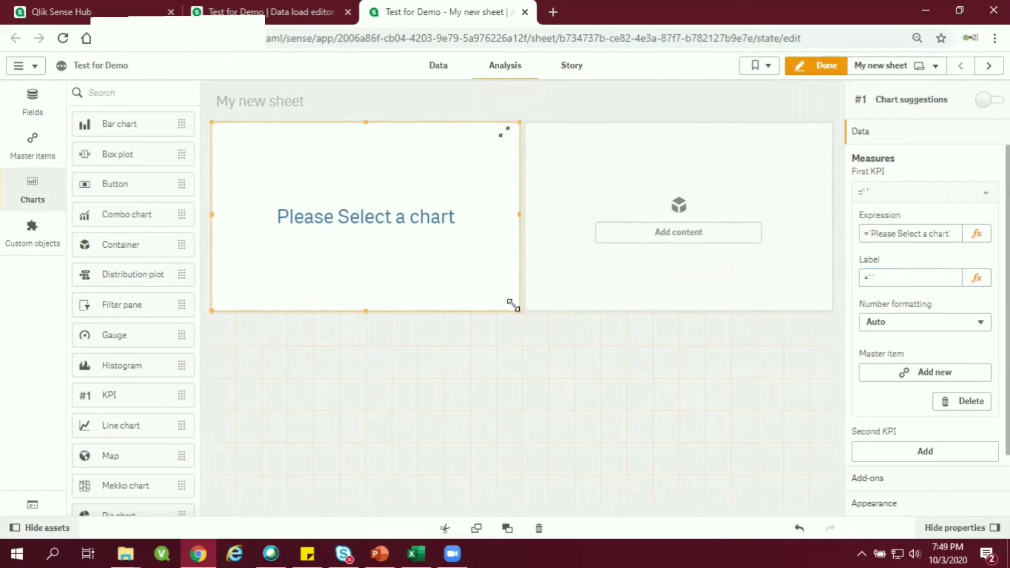
pyautogui.moveTo(513, 305); pyautogui.dragTo(500, 262)
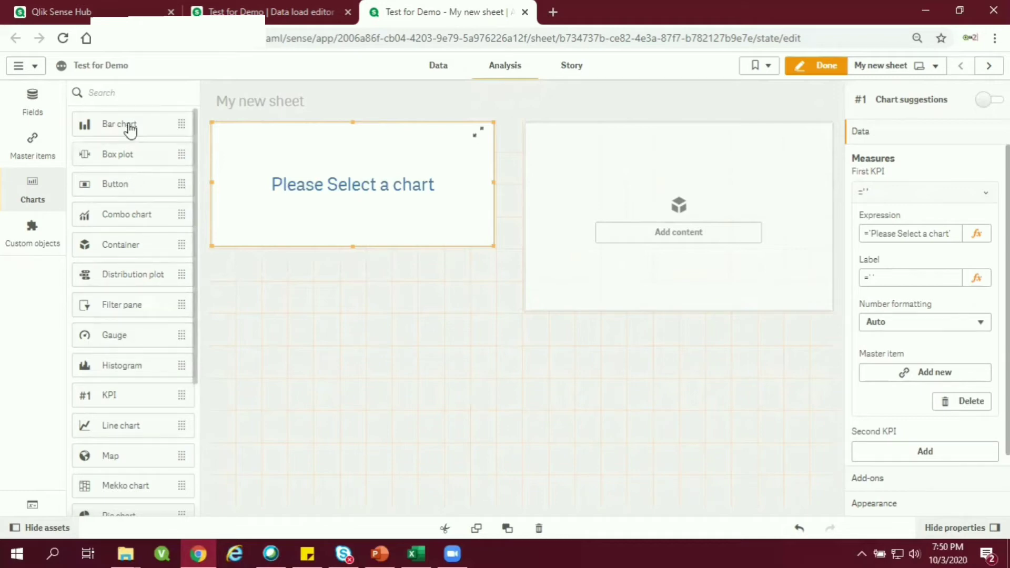
# Add a bar chart below the KPI with the Country Name dimension and the Sum(Customers) measure
pyautogui.moveTo(135, 132); pyautogui.dragTo(333, 401)
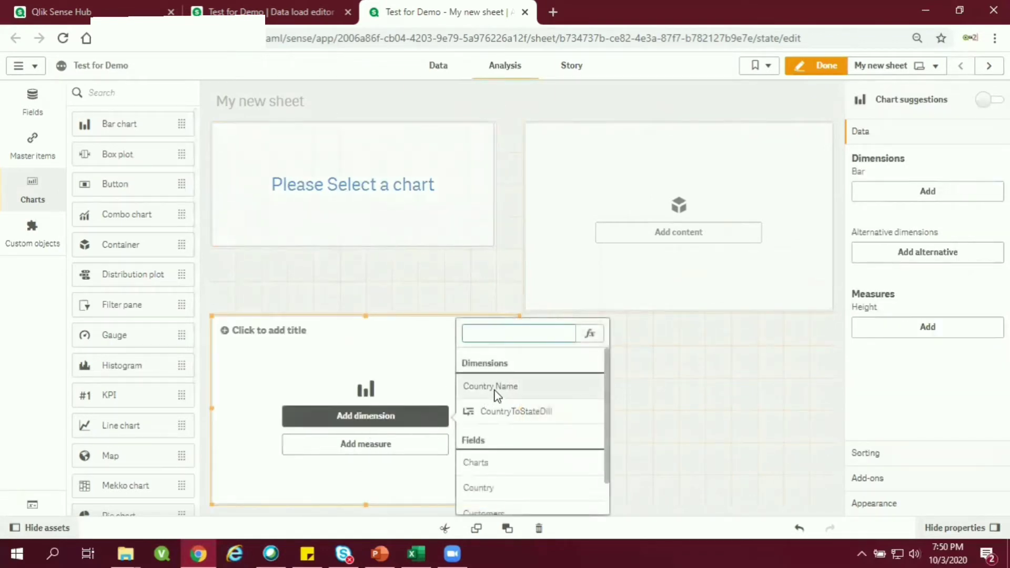
pyautogui.click(494, 396)
pyautogui.click(371, 447)
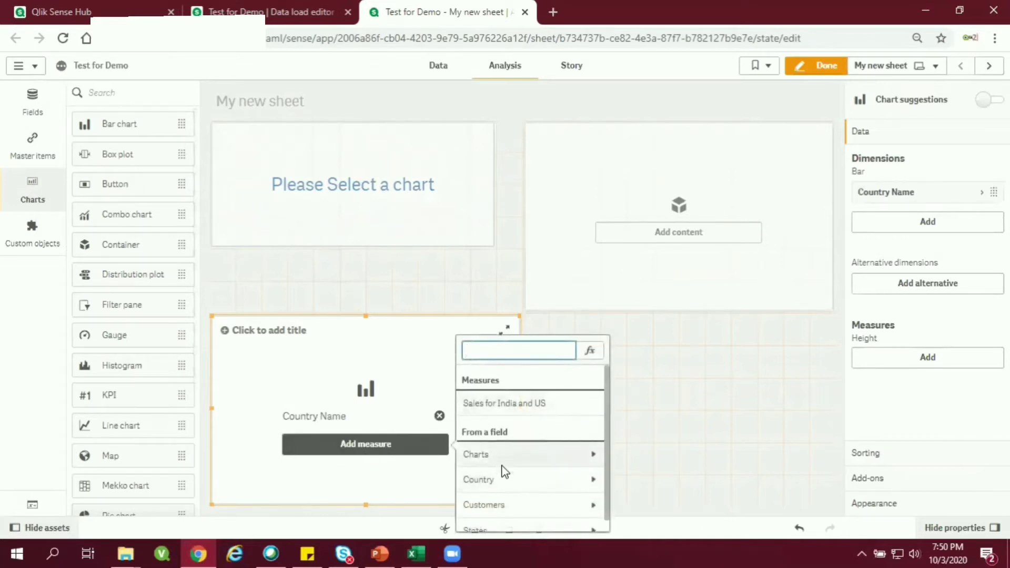
pyautogui.scroll(-1, 498, 452)
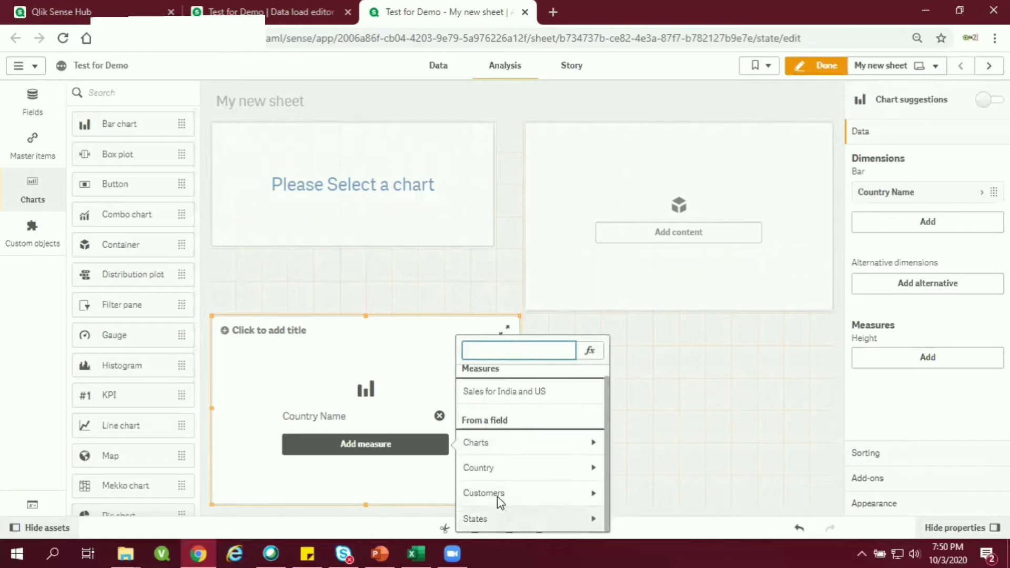
pyautogui.click(497, 493)
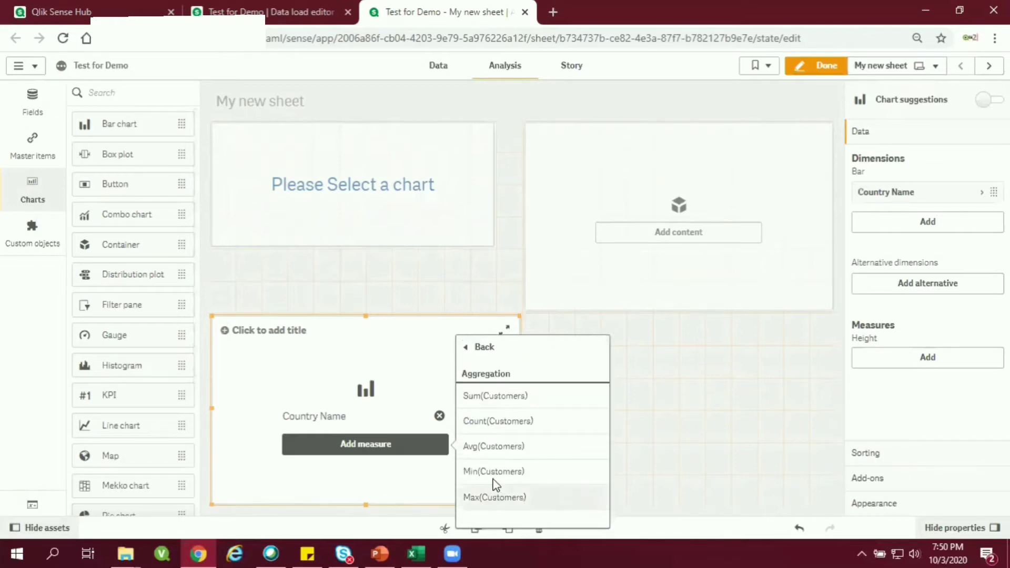
pyautogui.click(488, 404)
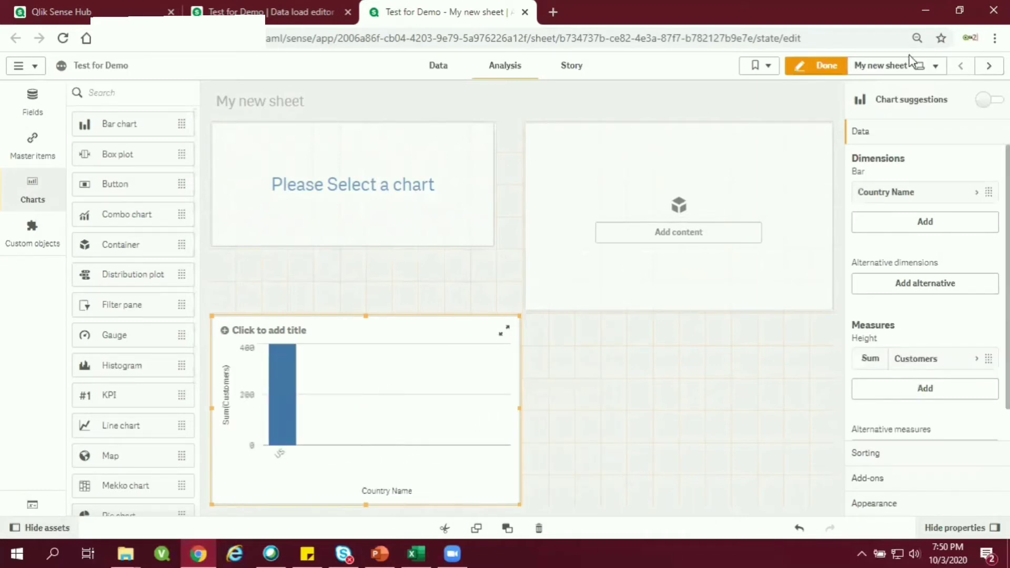
# Leave sheet editing to clear the Country selection, and return to editing the sheet
pyautogui.click(823, 65)
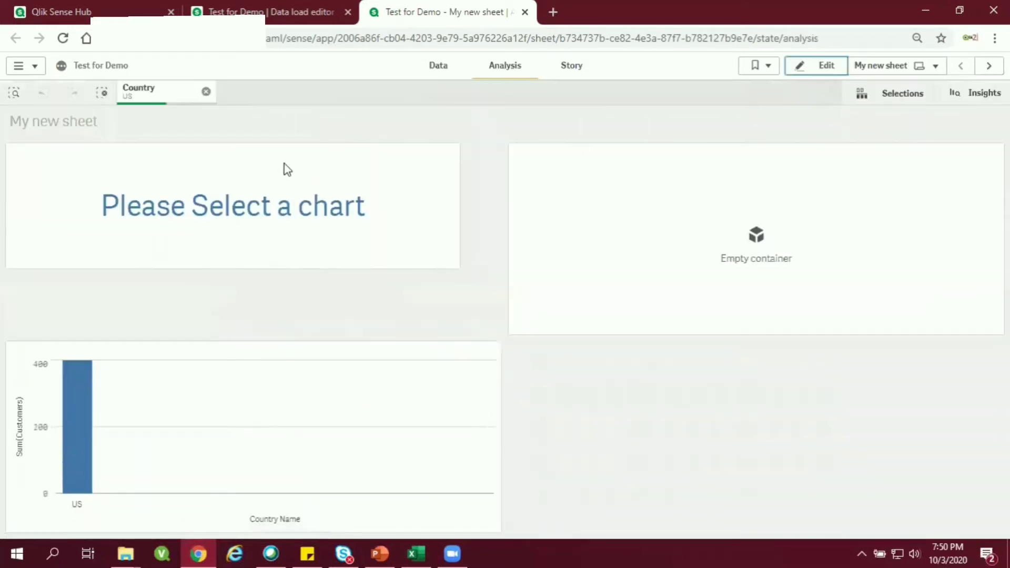
pyautogui.click(207, 91)
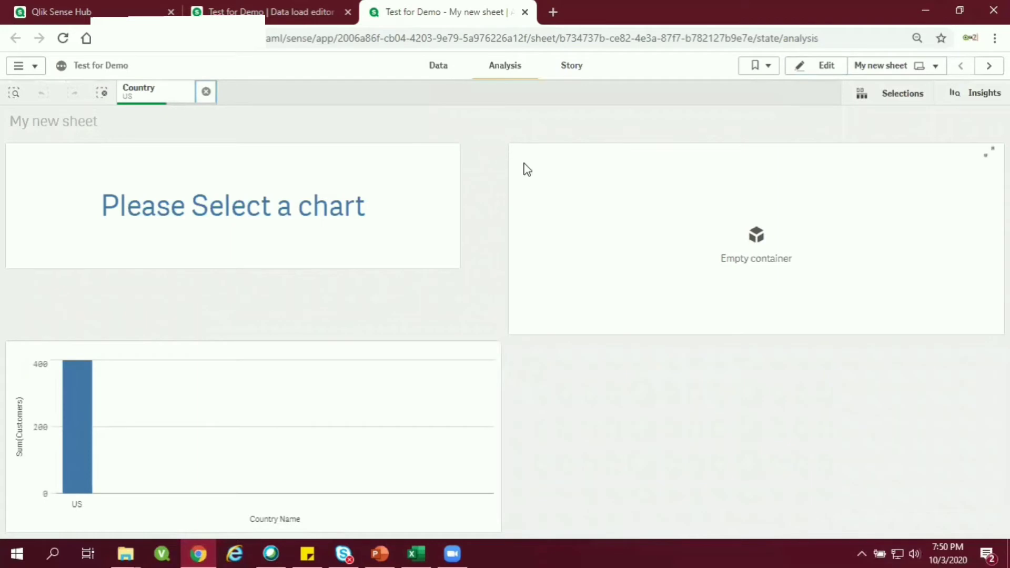
pyautogui.click(826, 67)
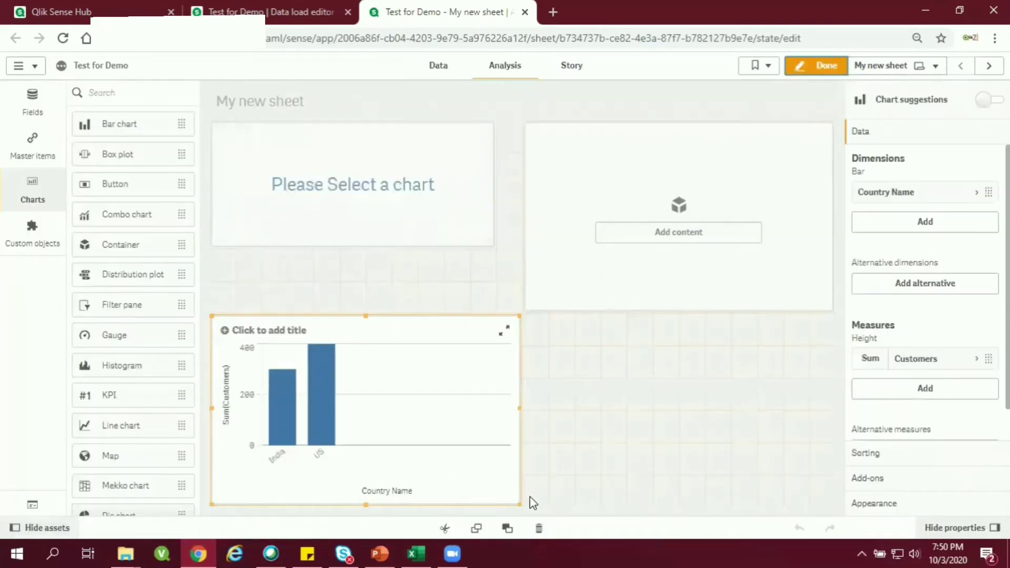
# Title the chart "Bar Chart" and paste a copy of it in the free space below the container
pyautogui.click(293, 328)
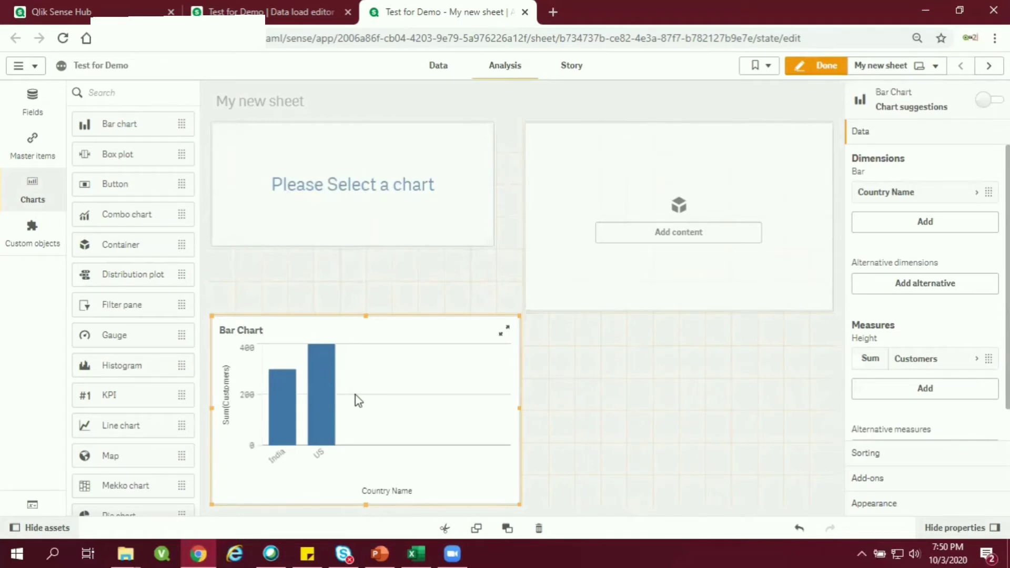
pyautogui.click(801, 401)
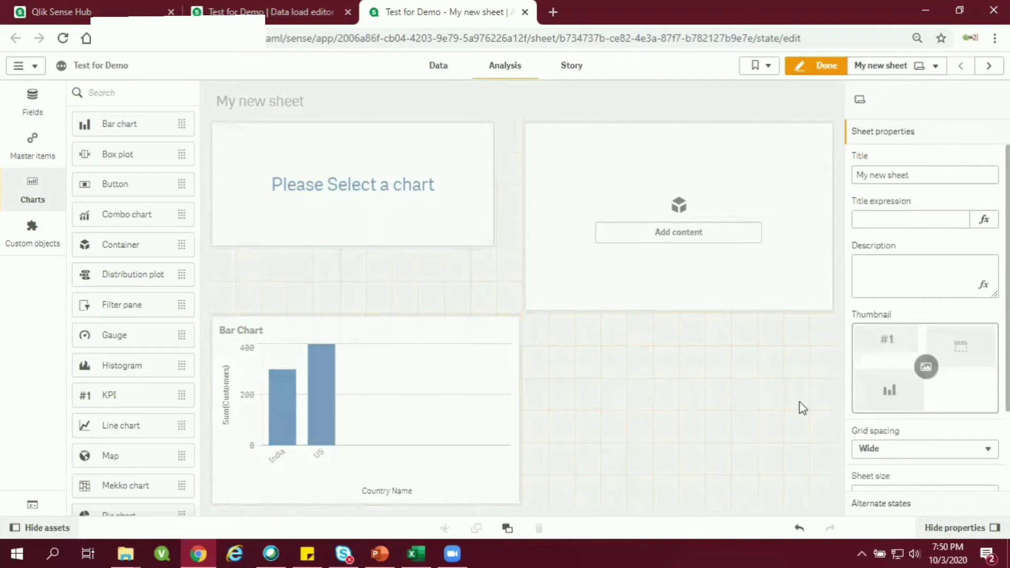
pyautogui.hotkey('ctrl', 'v')
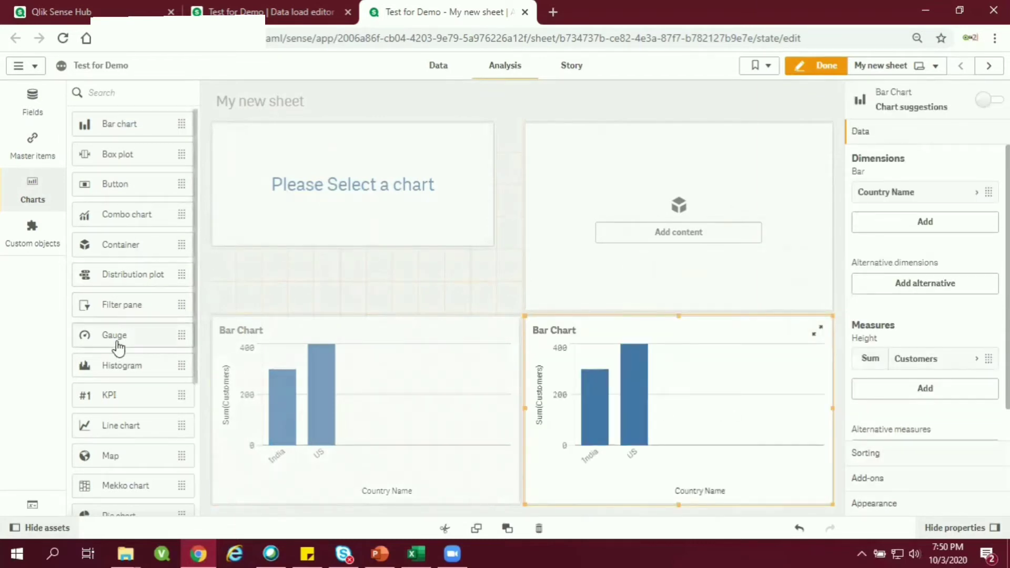
# Convert the copied bar chart below the container into a pie chart
pyautogui.scroll(-1, 115, 367)
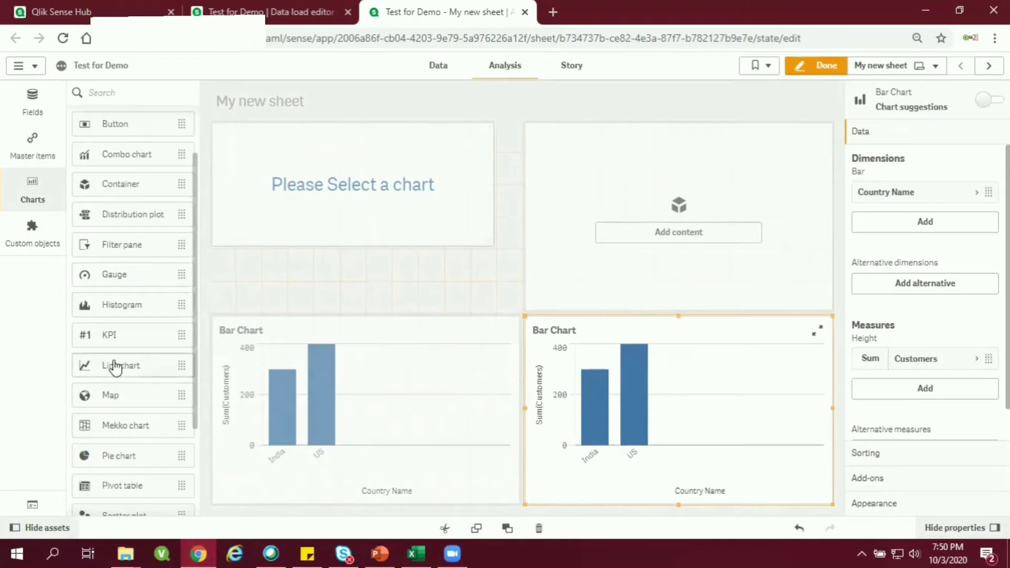
pyautogui.moveTo(115, 455); pyautogui.dragTo(681, 399)
pyautogui.click(639, 411)
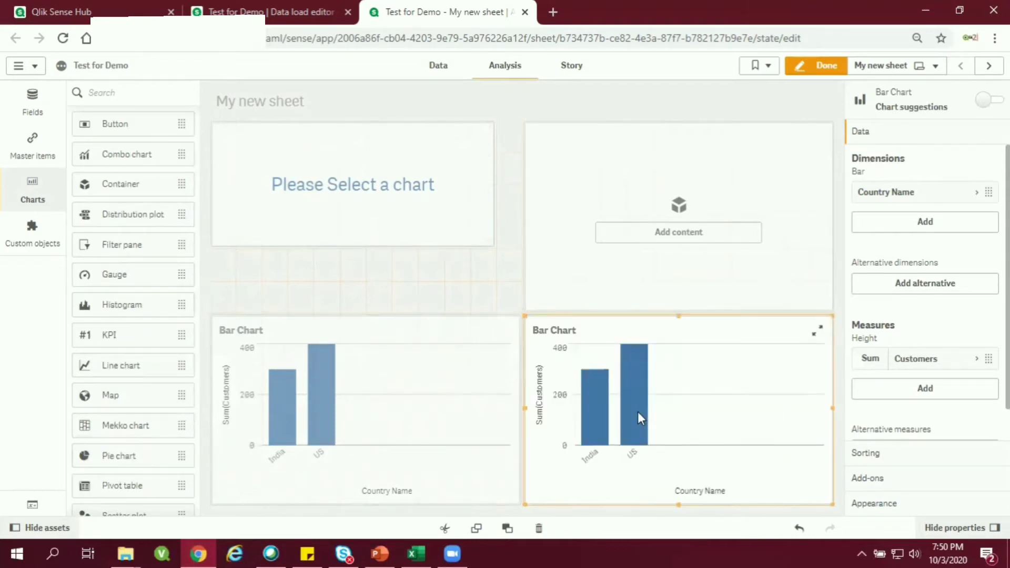
# Change the pie chart's title to "Pi Chart"
pyautogui.tripleClick(539, 333)
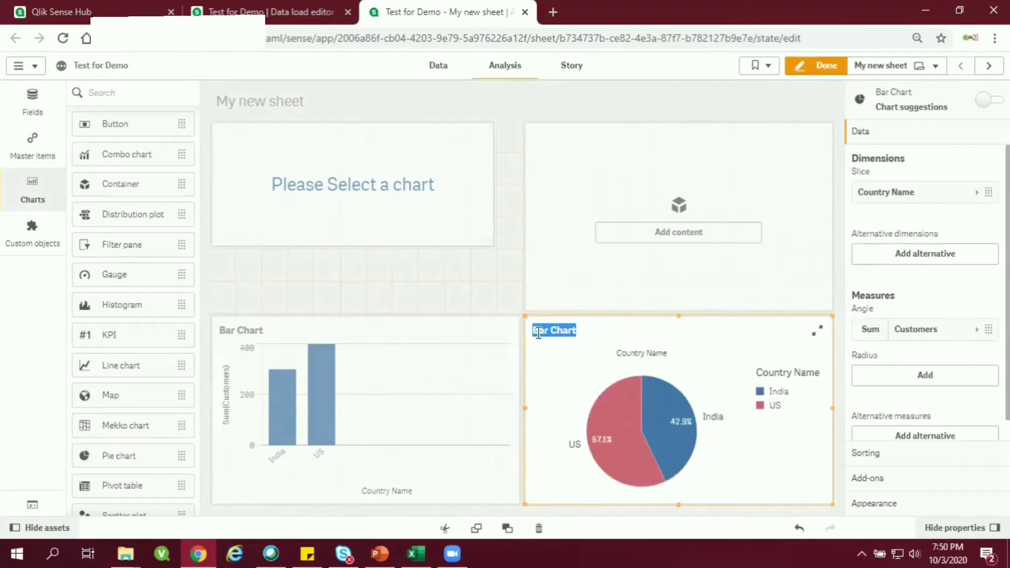
pyautogui.click(591, 329)
pyautogui.press('Delete')
pyautogui.press('Delete')
pyautogui.press('Delete')
pyautogui.press('Delete')
pyautogui.write('Pi')
pyautogui.press('Return')
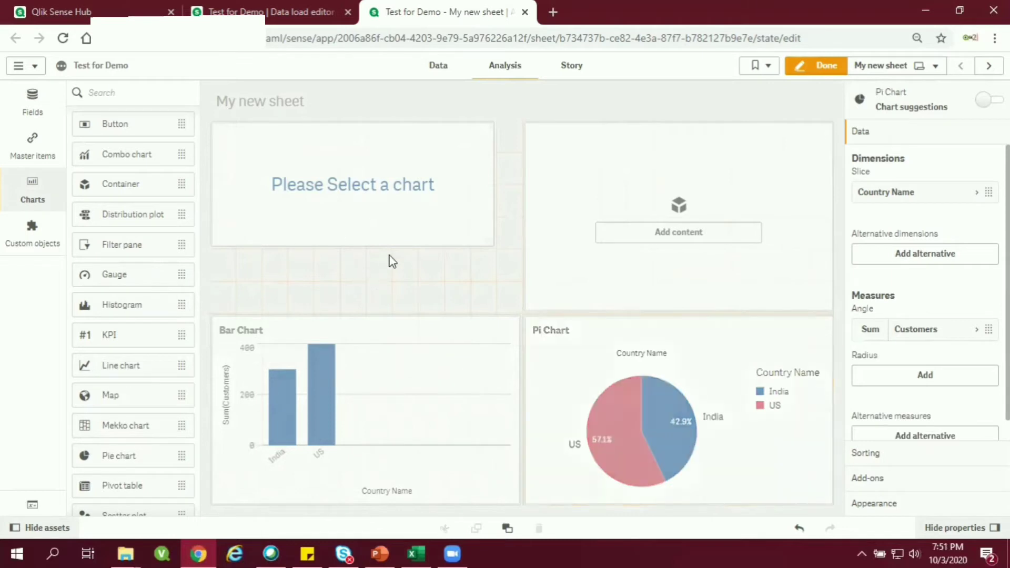
# Enlarge the "Please Select a chart" KPI downward into the free grid space above the bar chart
pyautogui.click(389, 255)
pyautogui.click(412, 239)
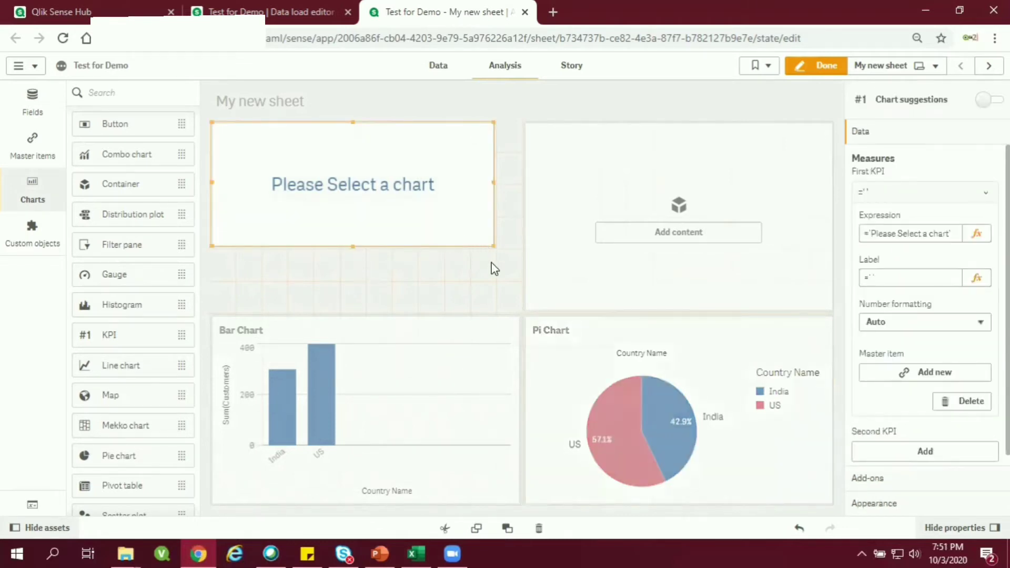
pyautogui.moveTo(493, 246); pyautogui.dragTo(493, 278)
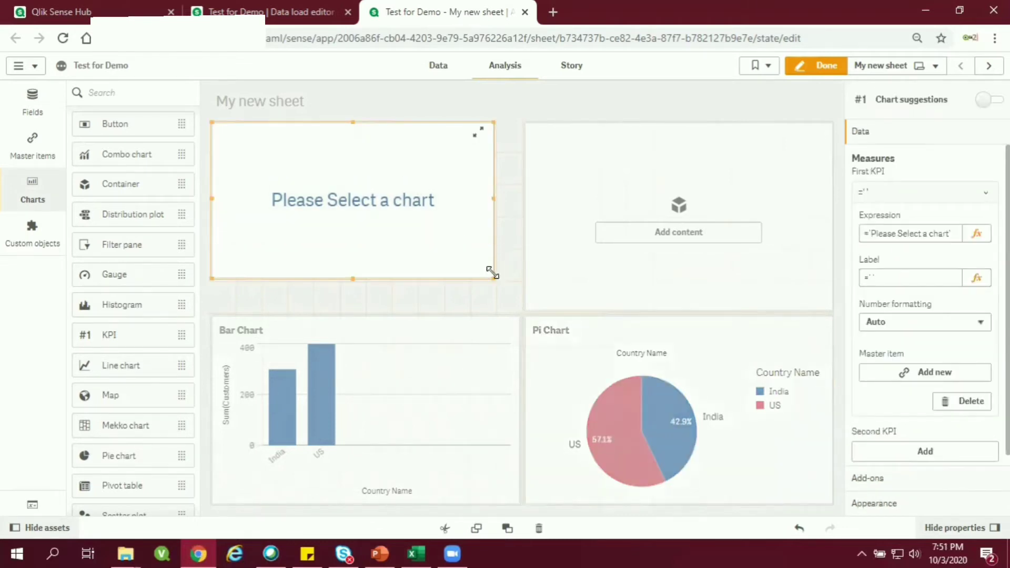
# Start adding the message KPI to the master items, with the name Default and the label expression 'Default'
pyautogui.rightClick(369, 255)
pyautogui.click(417, 203)
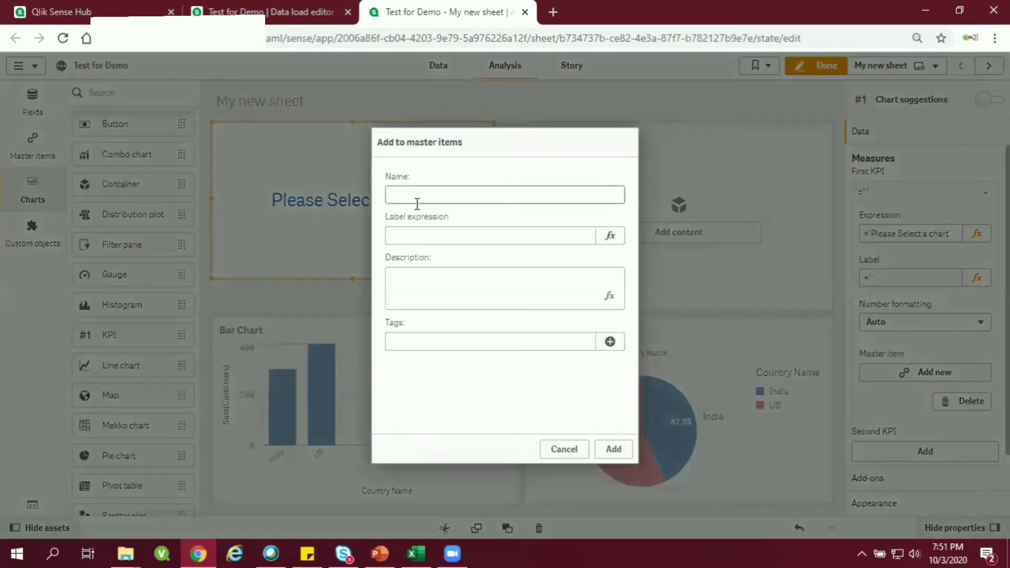
pyautogui.click(437, 195)
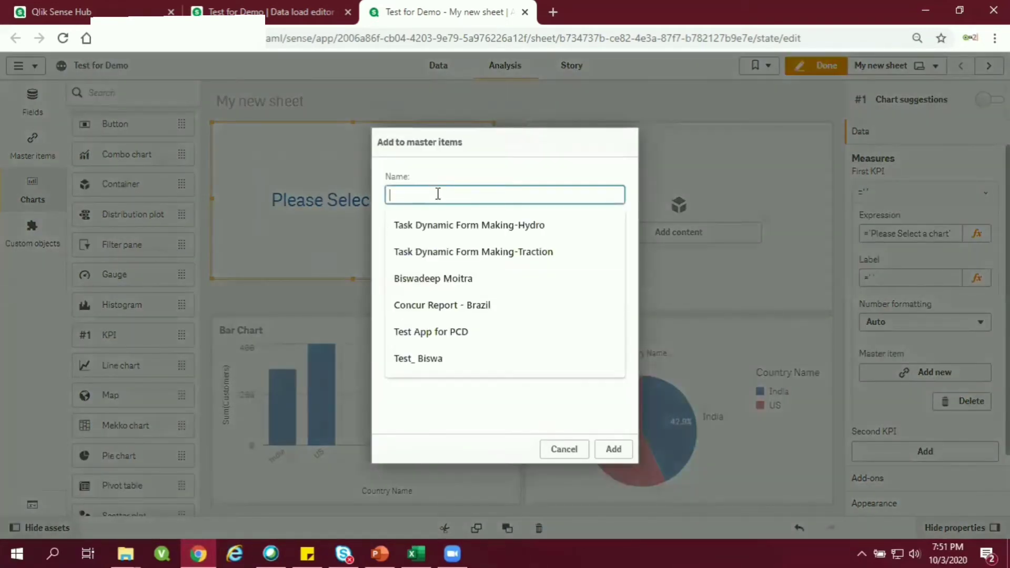
pyautogui.write('Default')
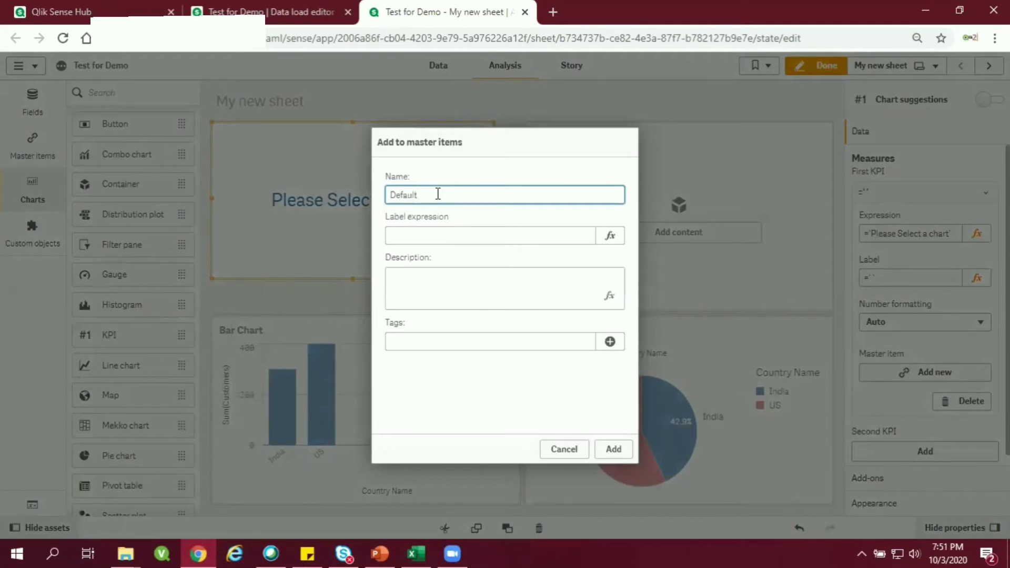
pyautogui.hotkey('ctrl', 'a')
pyautogui.hotkey('ctrl', 'c')
pyautogui.click(442, 234)
pyautogui.hotkey('ctrl', 'v')
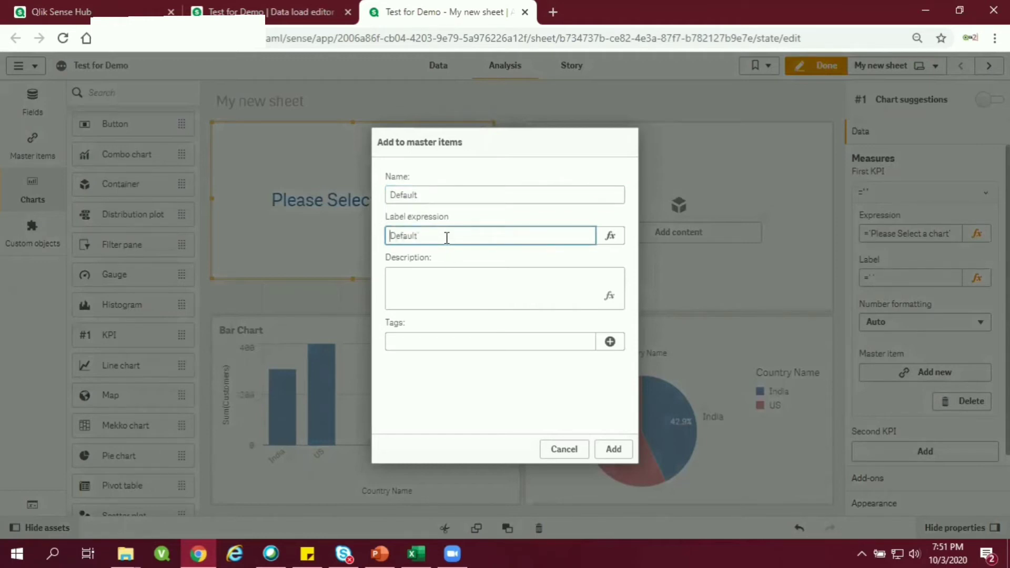
pyautogui.write("'")
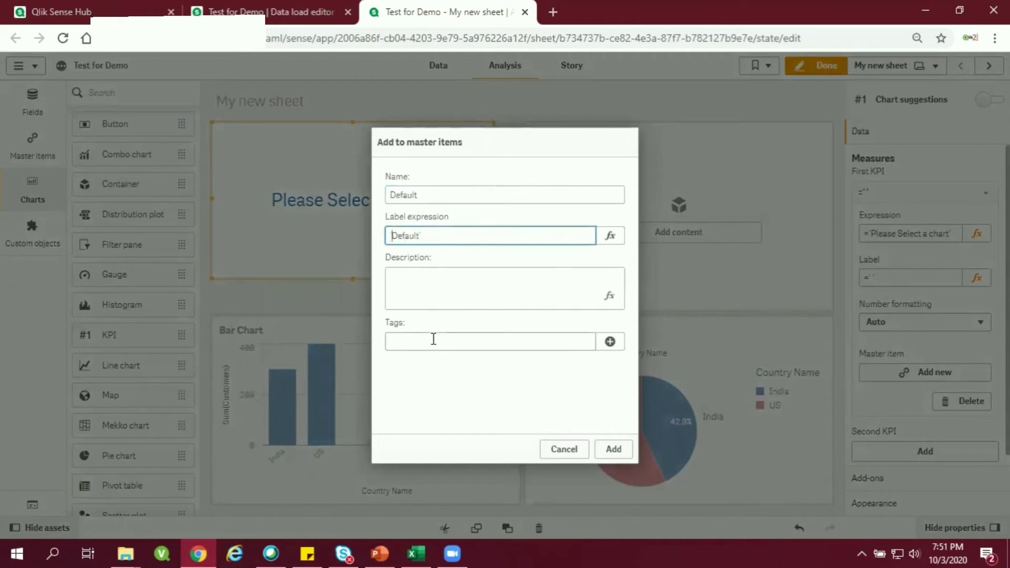
# Tag the KPI master item with Default and add it to the library
pyautogui.click(433, 338)
pyautogui.hotkey('ctrl', 'v')
pyautogui.click(612, 342)
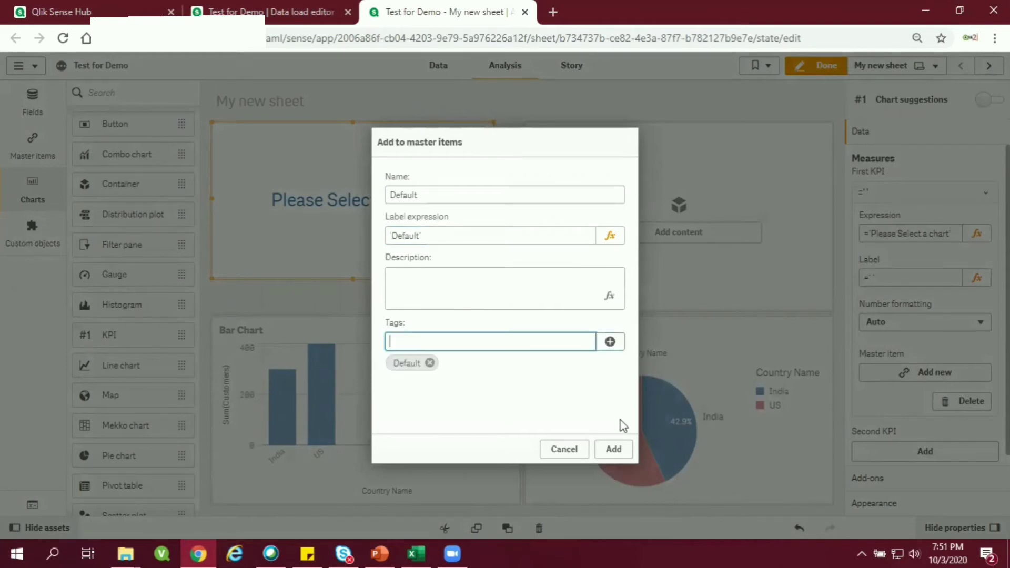
pyautogui.click(614, 448)
# Add the bar chart to the master items as Bar Chart, with label expression 'Bar Chart' and tag text Bar Chart
pyautogui.rightClick(358, 400)
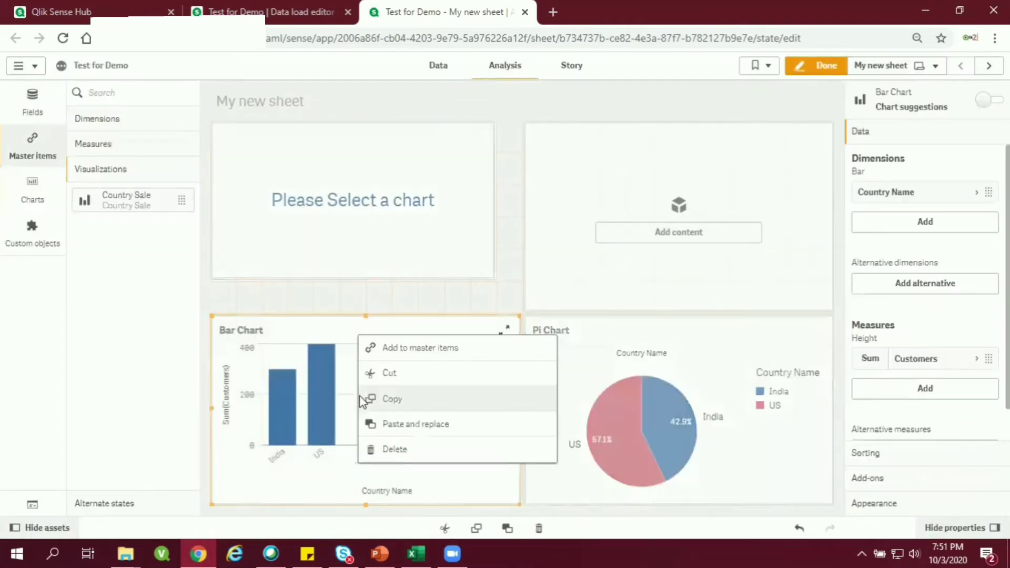
pyautogui.click(412, 350)
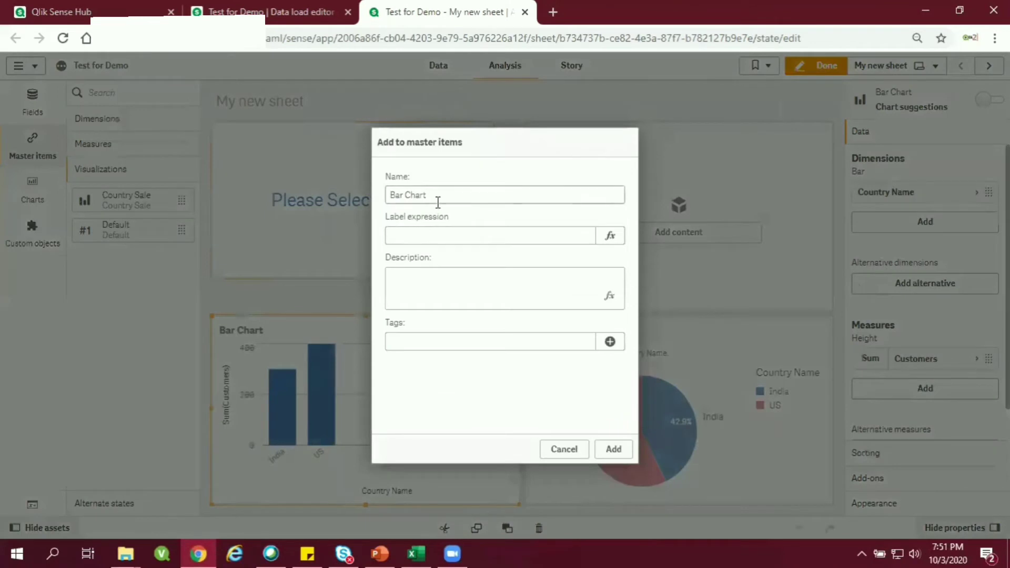
pyautogui.click(417, 235)
pyautogui.write("'")
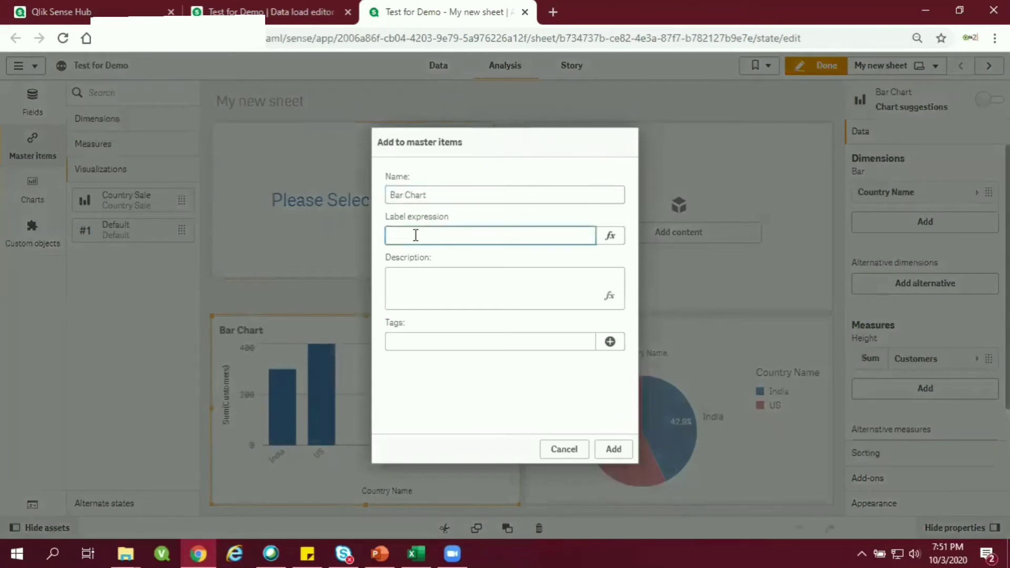
pyautogui.write('Bar Chart')
pyautogui.click(415, 340)
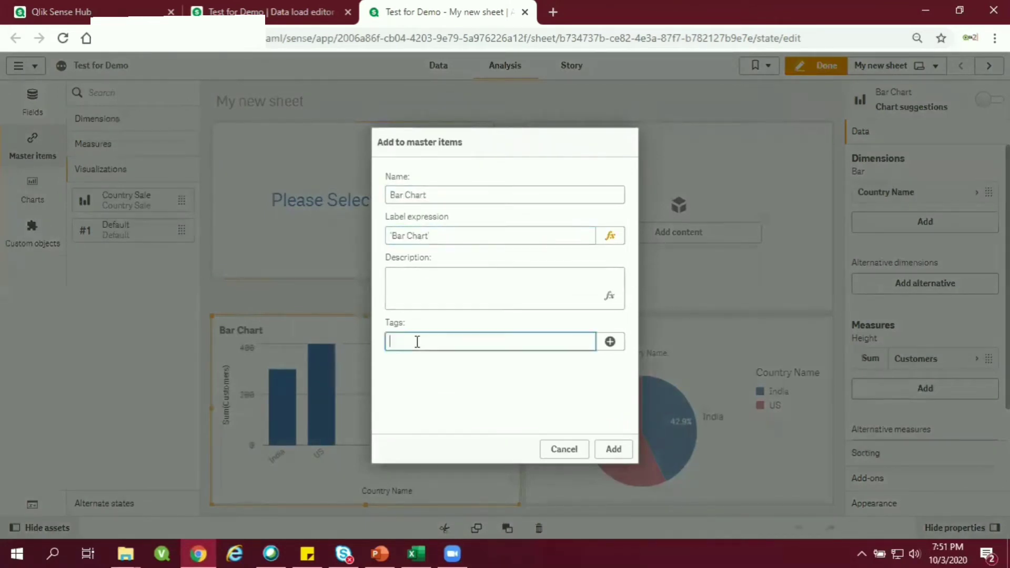
pyautogui.write('Bar Chart')
pyautogui.click(612, 448)
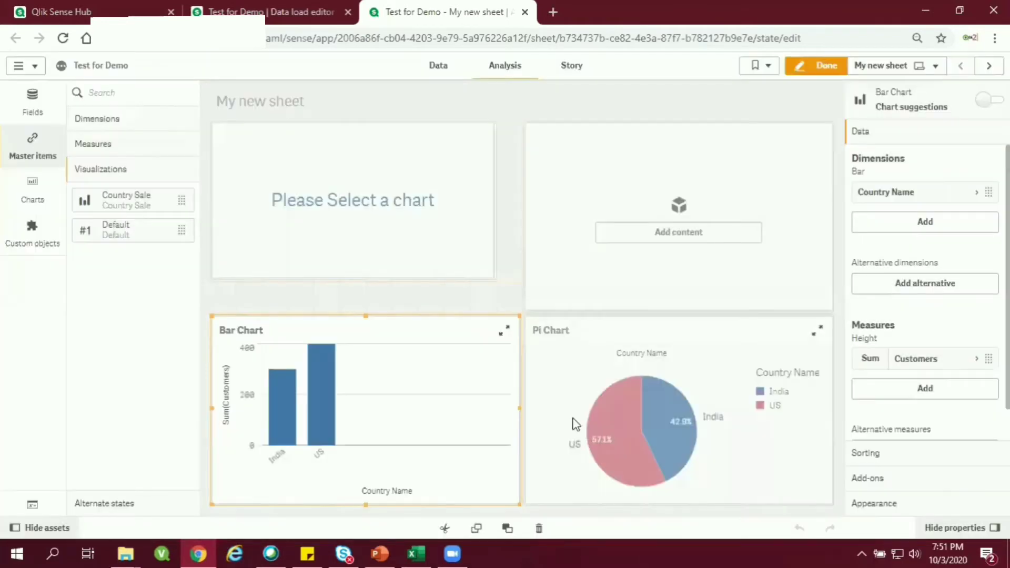
# Start adding the pie chart to the master items as Pi Chart, with the label expression 'Pi Chart'
pyautogui.click(628, 350)
pyautogui.rightClick(629, 349)
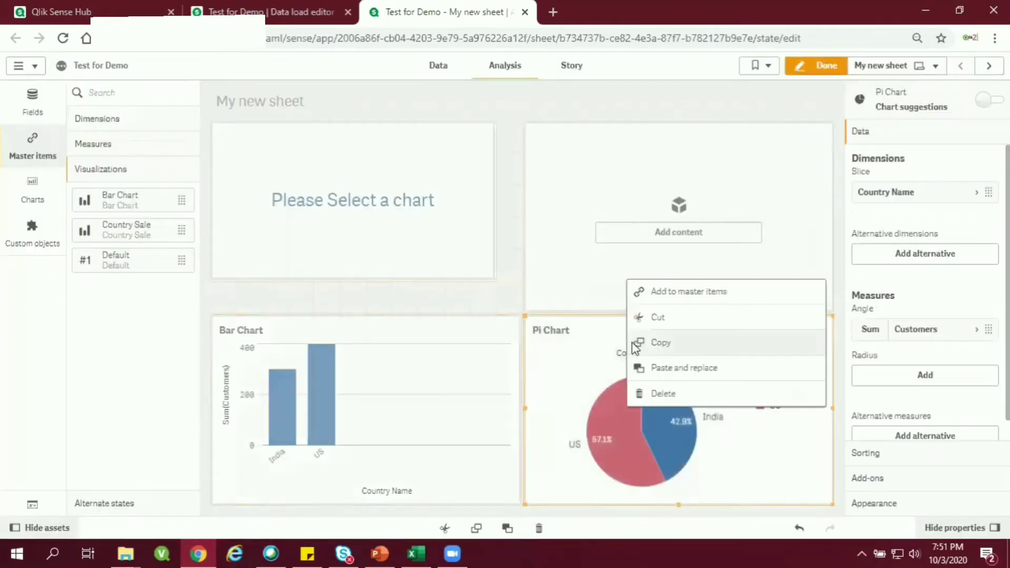
pyautogui.click(655, 296)
pyautogui.moveTo(478, 197); pyautogui.dragTo(324, 236)
pyautogui.hotkey('ctrl', 'c')
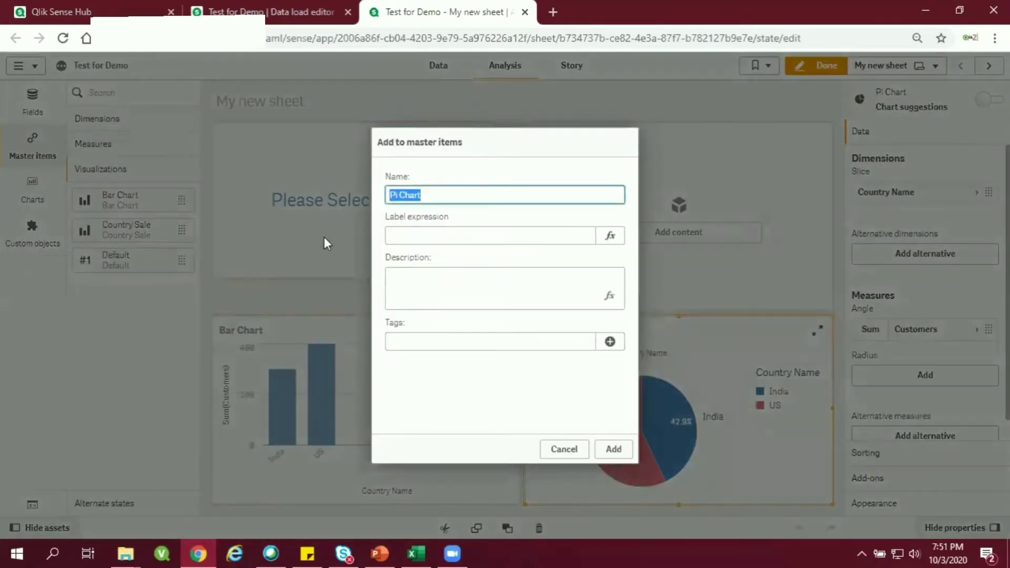
pyautogui.click(399, 237)
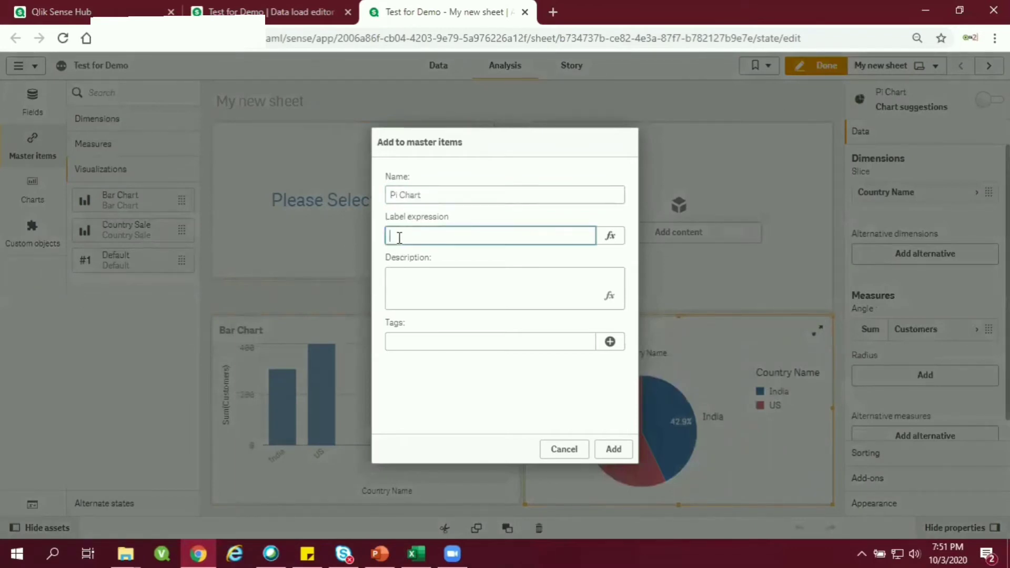
pyautogui.write("'")
pyautogui.hotkey('ctrl', 'v')
pyautogui.write("'")
# Tag the pie chart master item with Pi Chart and add it to the library
pyautogui.click(422, 342)
pyautogui.hotkey('ctrl', 'v')
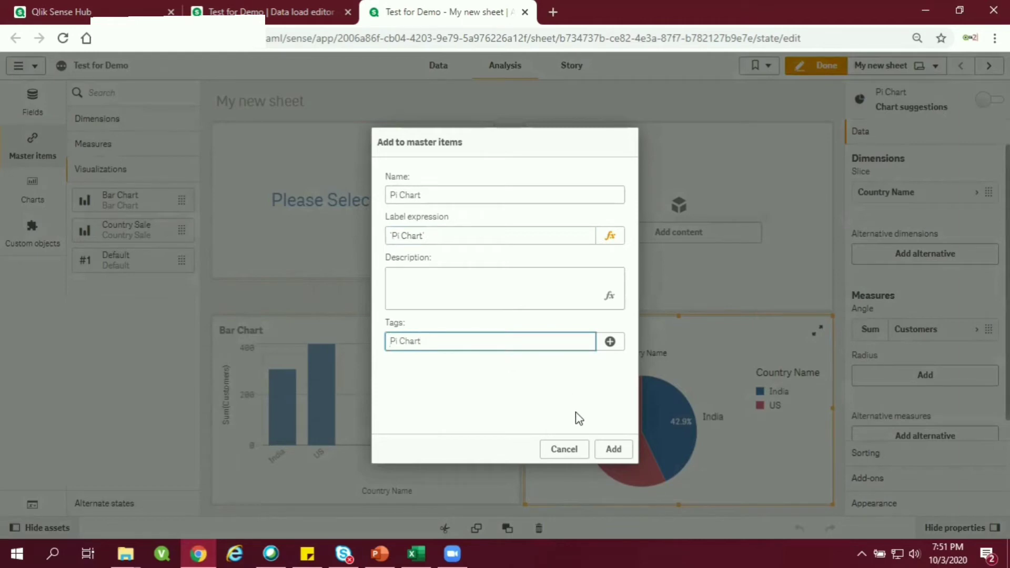
pyautogui.click(610, 342)
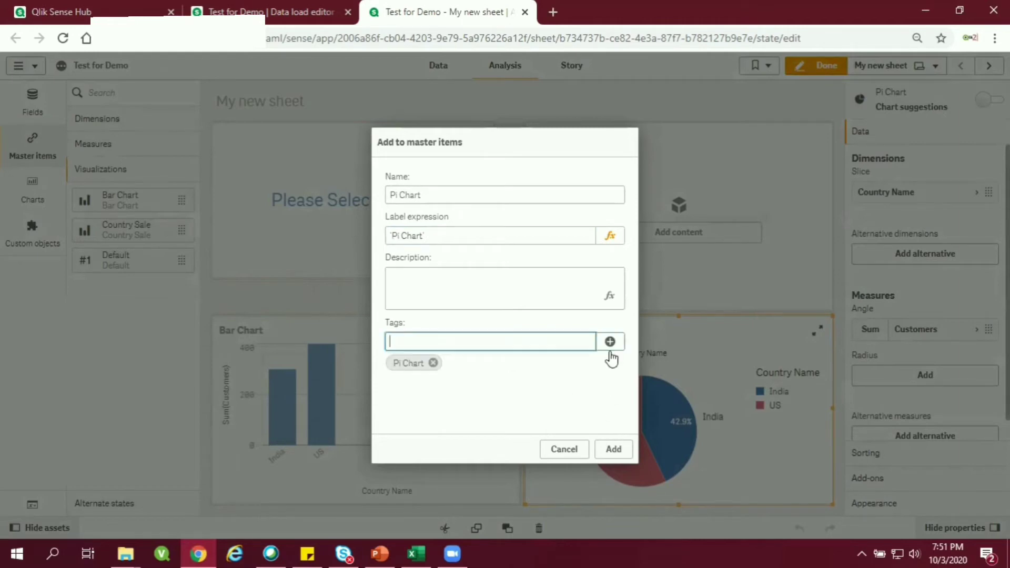
pyautogui.click(614, 444)
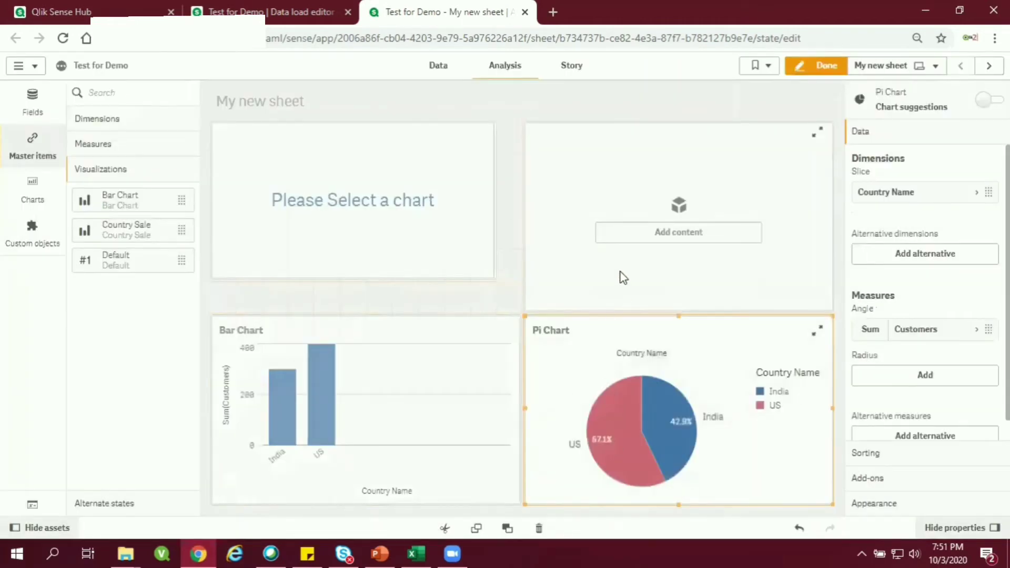
# Delete the standalone bar chart, pie chart and message KPI from the sheet, keeping only the container
pyautogui.click(623, 278)
pyautogui.click(552, 345)
pyautogui.click(345, 372)
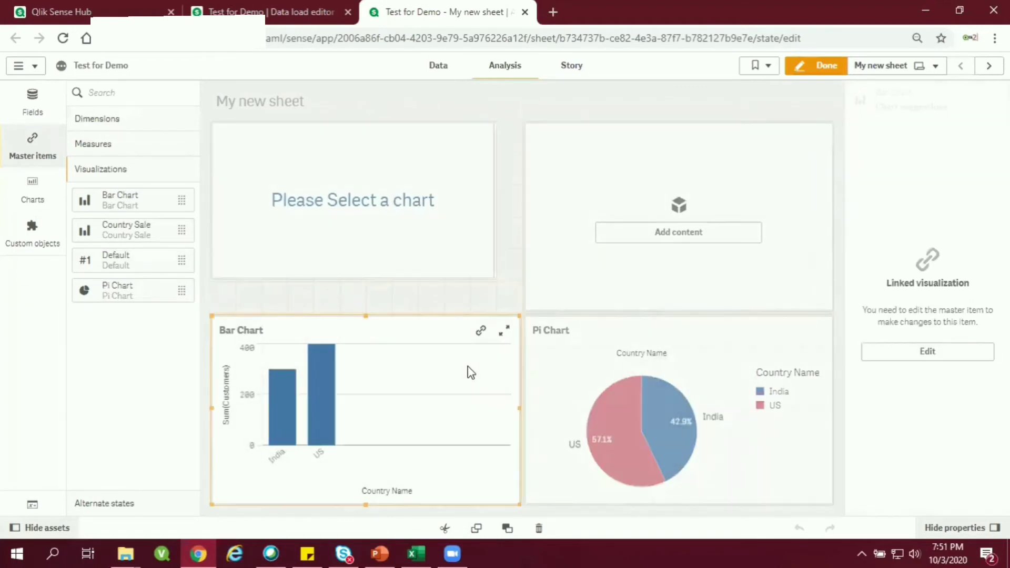
pyautogui.press('Delete')
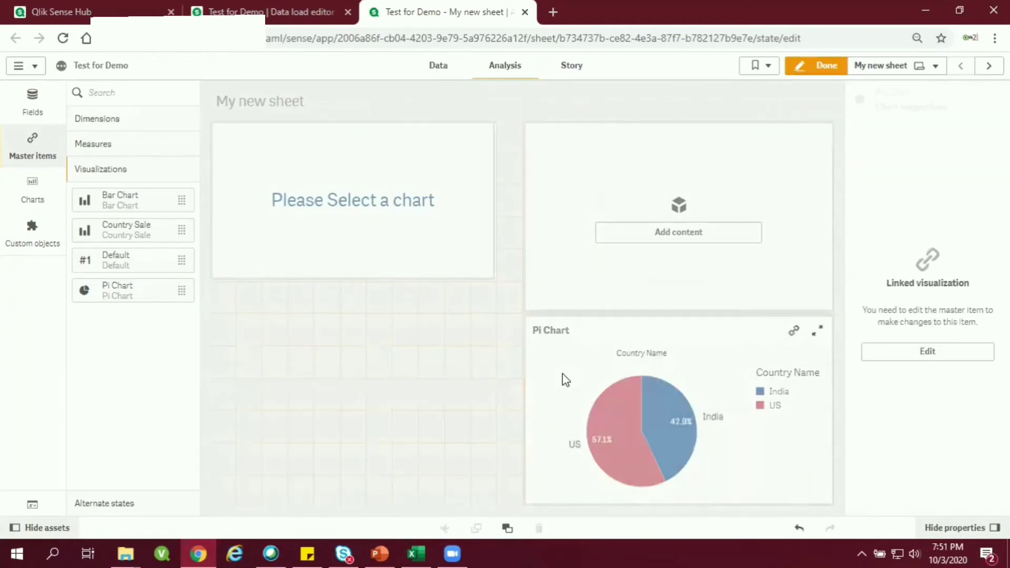
pyautogui.click(310, 230)
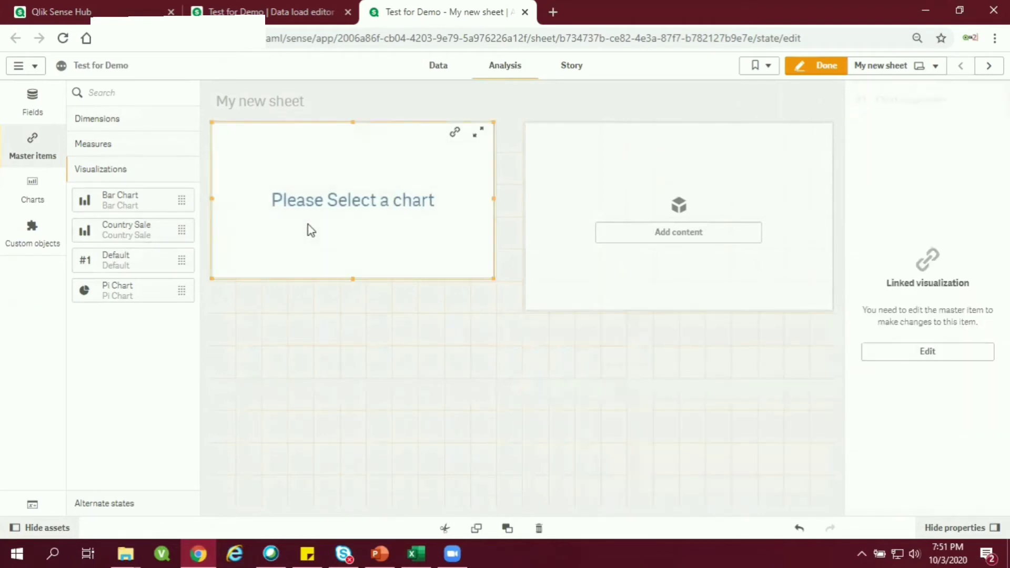
pyautogui.press('Escape')
# Enlarge the empty container to span the sheet's width and most of its height, and check its container appearance options
pyautogui.click(542, 302)
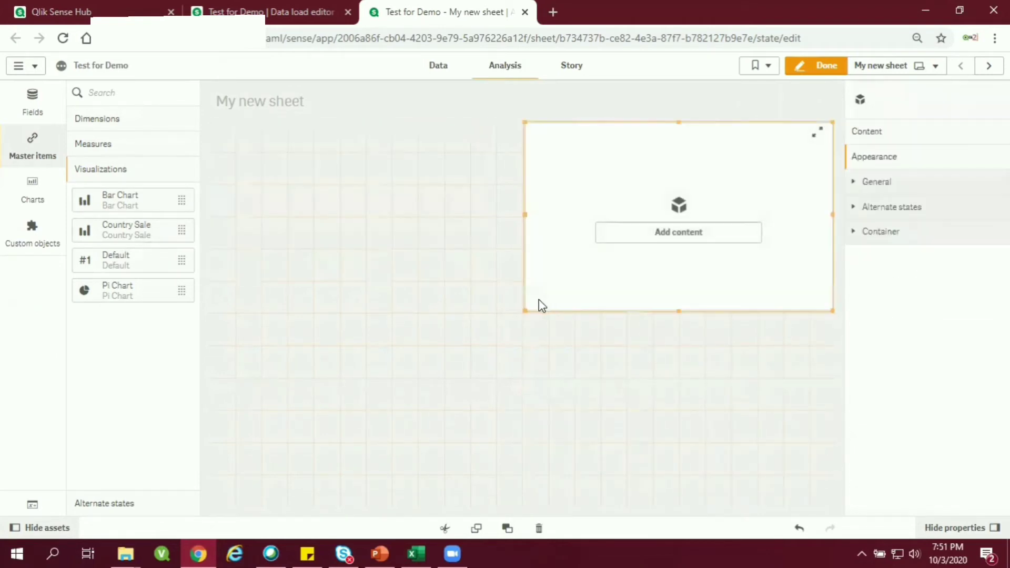
pyautogui.moveTo(528, 306); pyautogui.dragTo(220, 478)
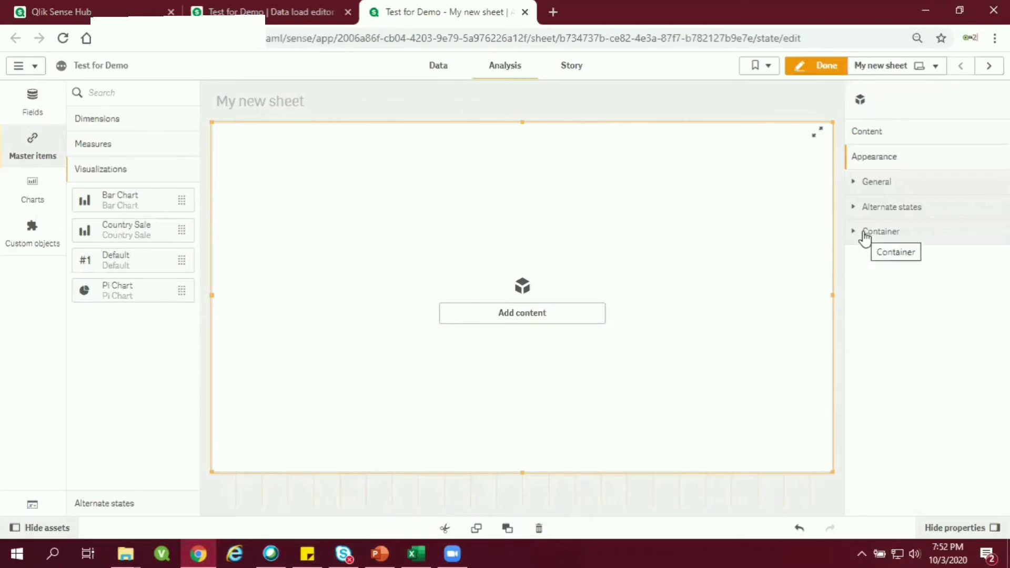
pyautogui.click(865, 233)
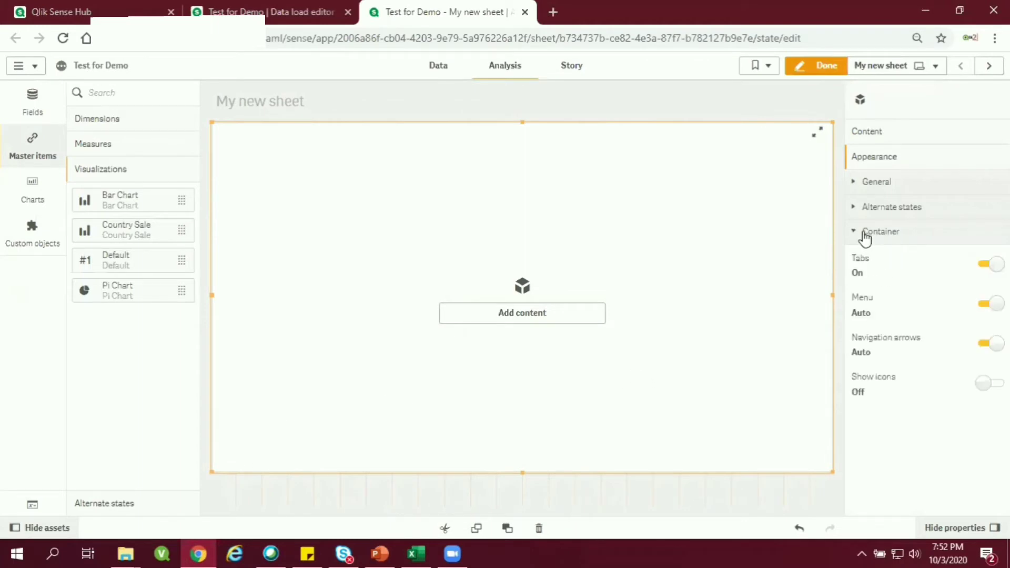
pyautogui.click(864, 234)
# Add the Bar Chart, Pi Chart and Default master items to the container's content, in that order
pyautogui.click(869, 133)
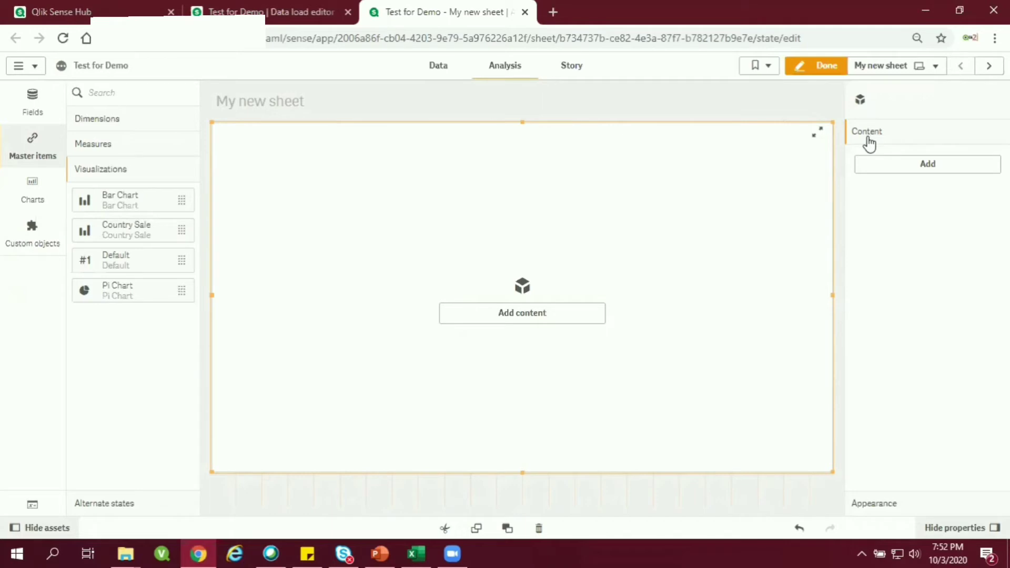
pyautogui.click(877, 163)
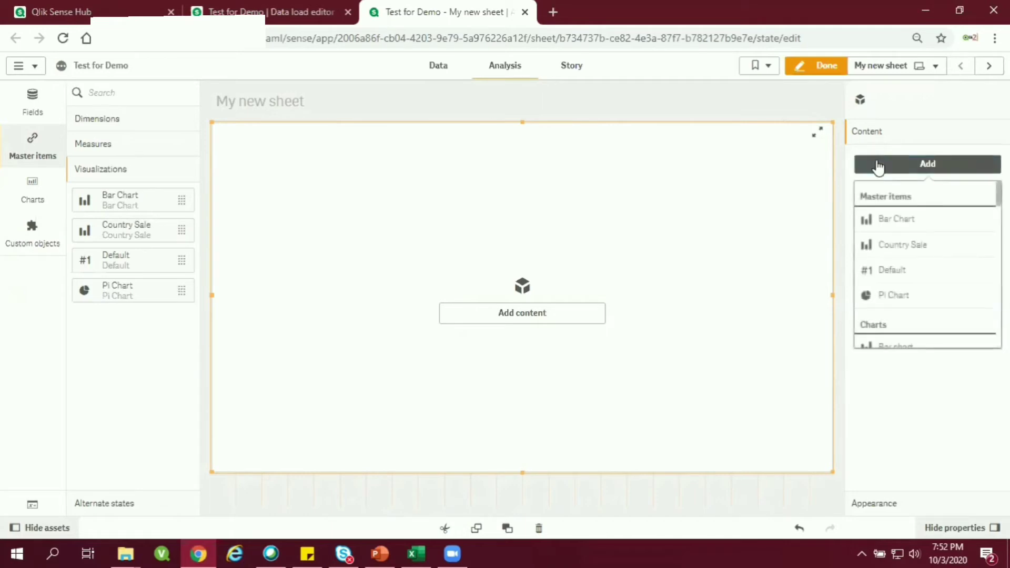
pyautogui.click(889, 217)
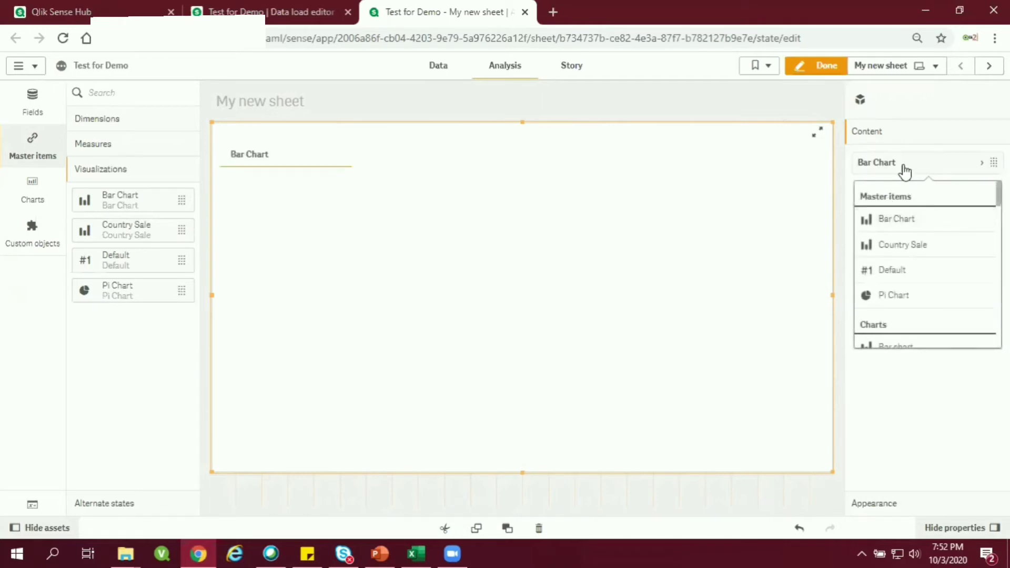
pyautogui.click(914, 200)
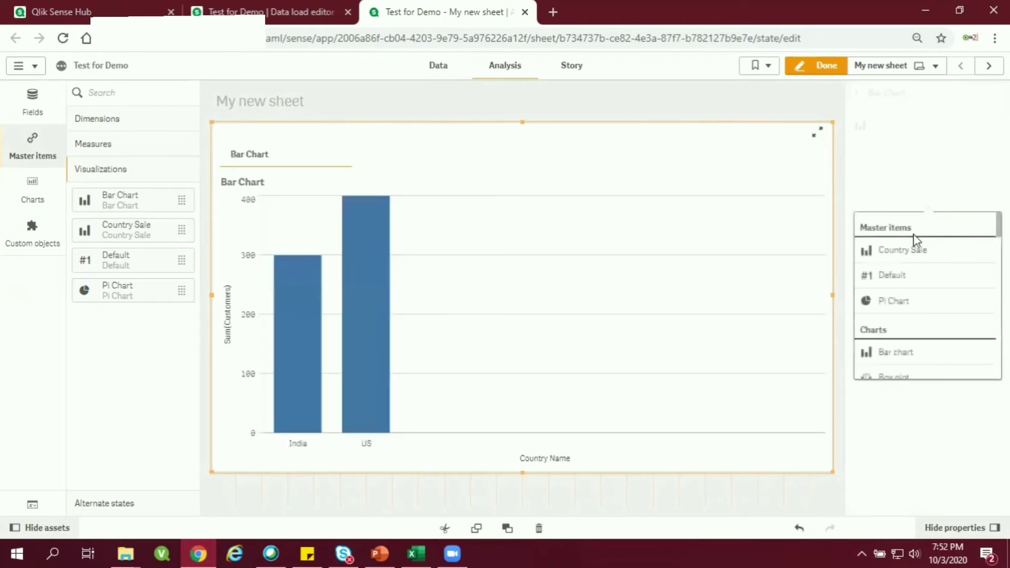
pyautogui.click(896, 300)
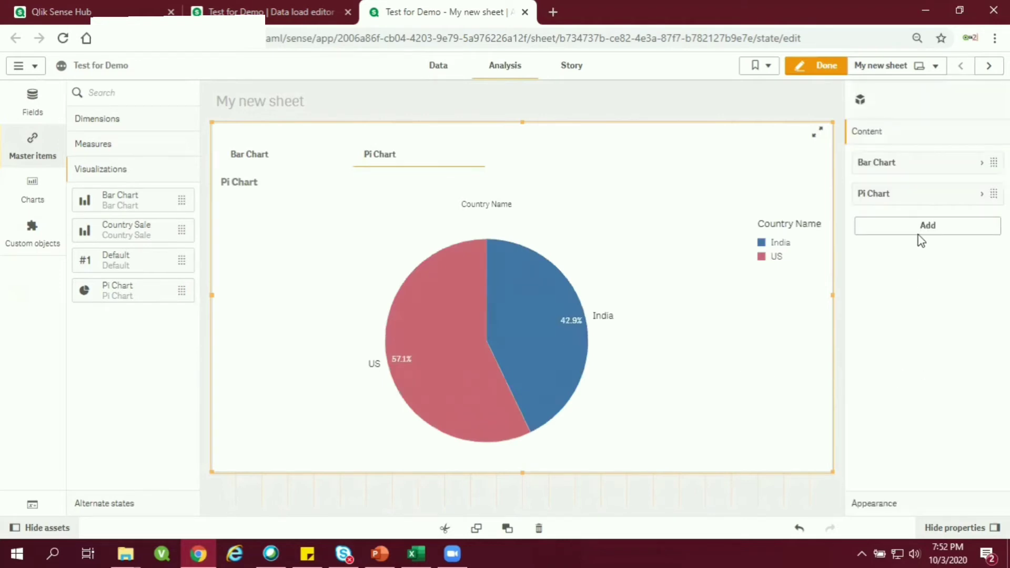
pyautogui.click(922, 231)
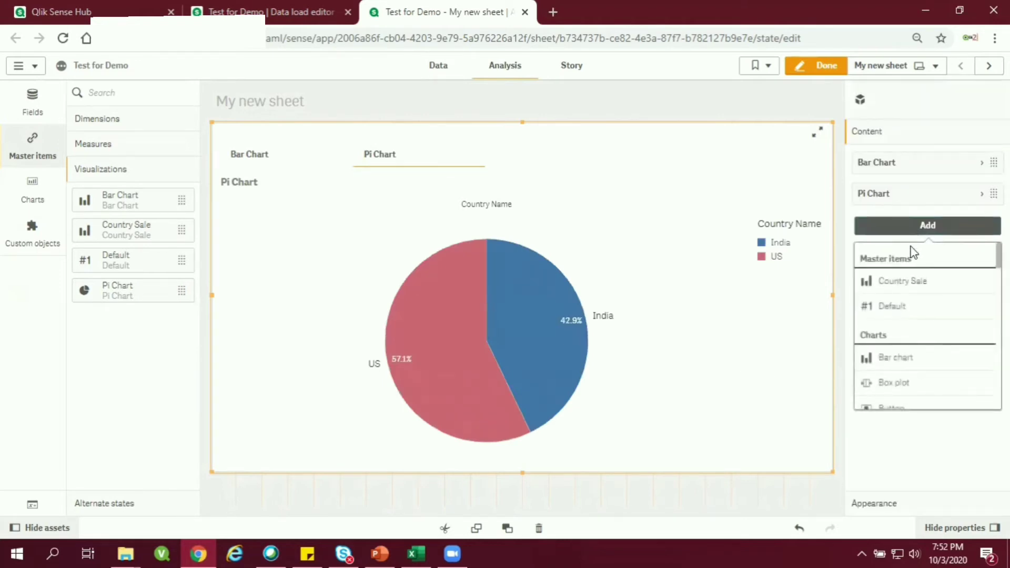
pyautogui.click(888, 307)
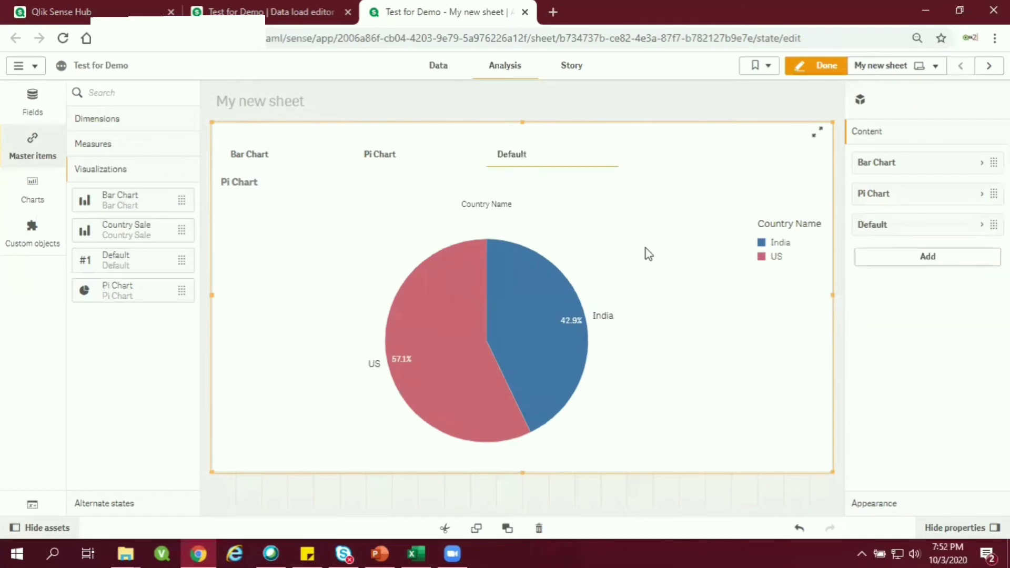
# Finish editing the sheet and view the container's Bar Chart, Pi Chart and Default tabs in turn
pyautogui.click(806, 70)
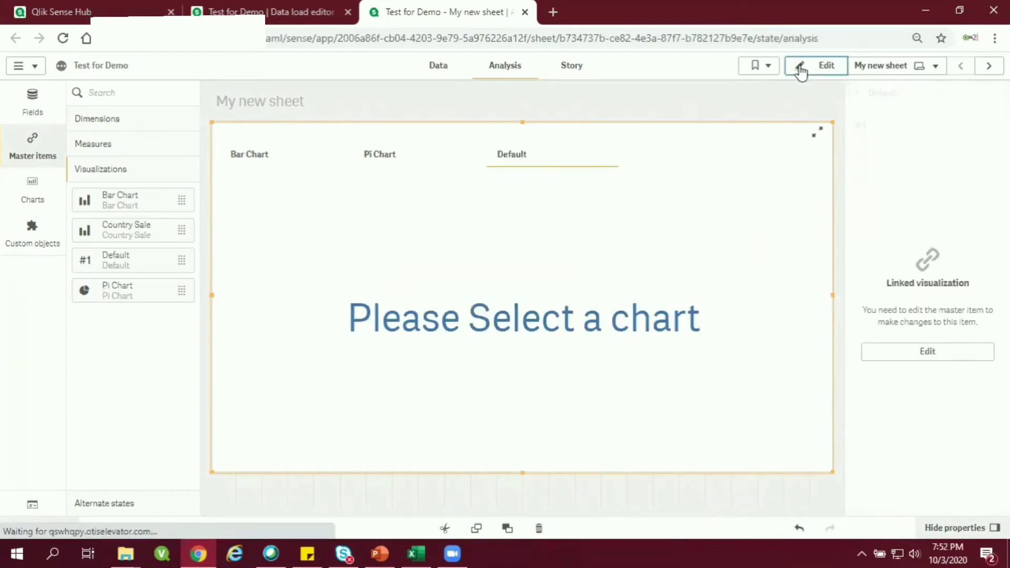
pyautogui.click(42, 181)
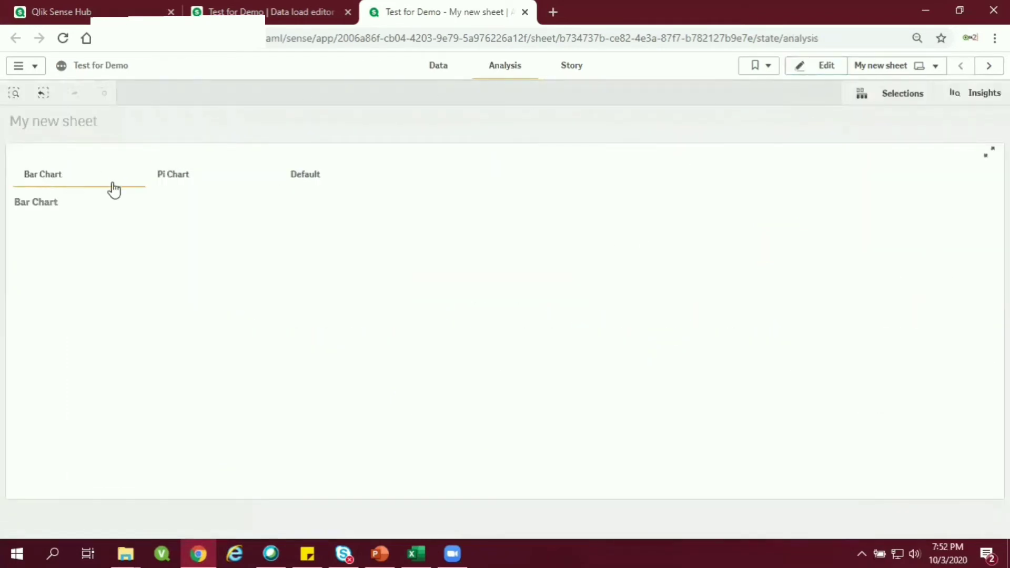
pyautogui.click(170, 179)
pyautogui.click(294, 178)
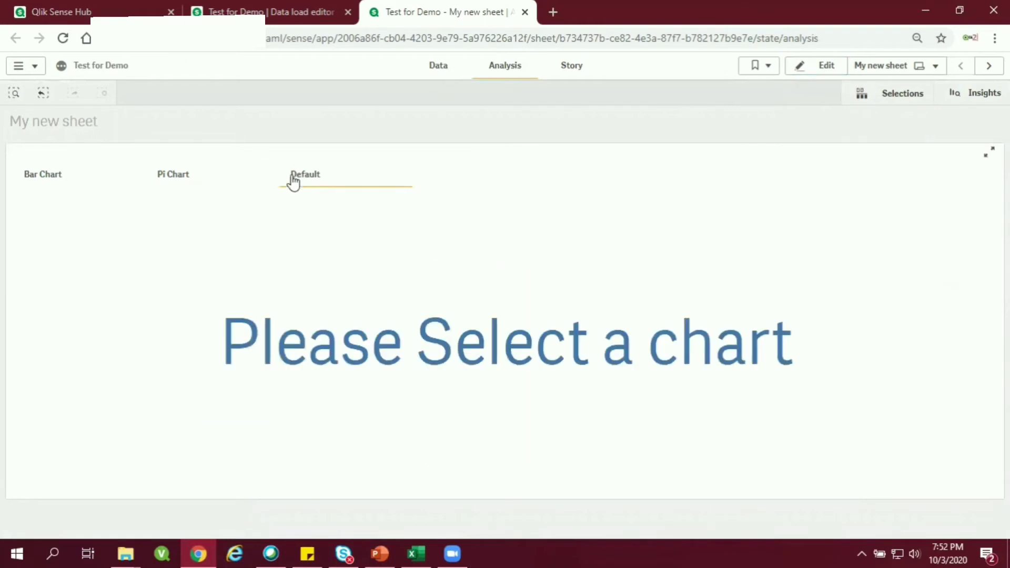
# Recheck the Pi Chart and Bar Chart tabs, and review the container's General, Alternate states and Container appearance settings in edit mode
pyautogui.click(167, 185)
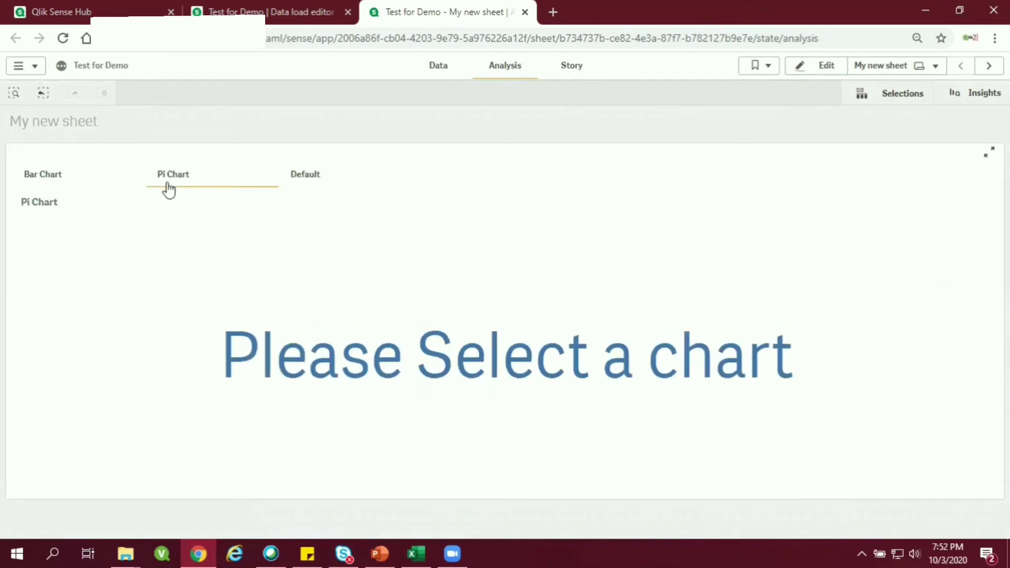
pyautogui.click(84, 181)
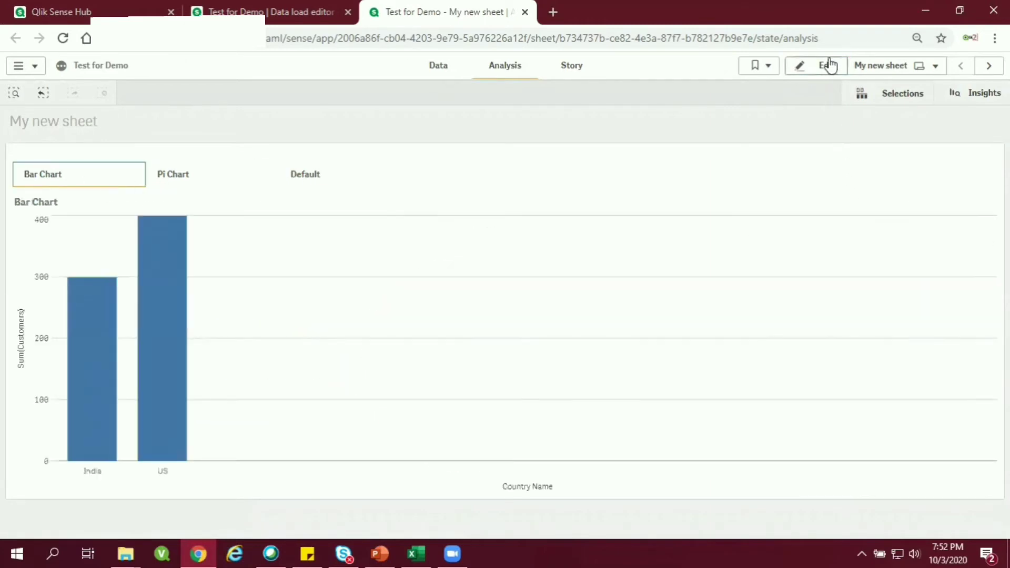
pyautogui.click(821, 65)
pyautogui.click(686, 374)
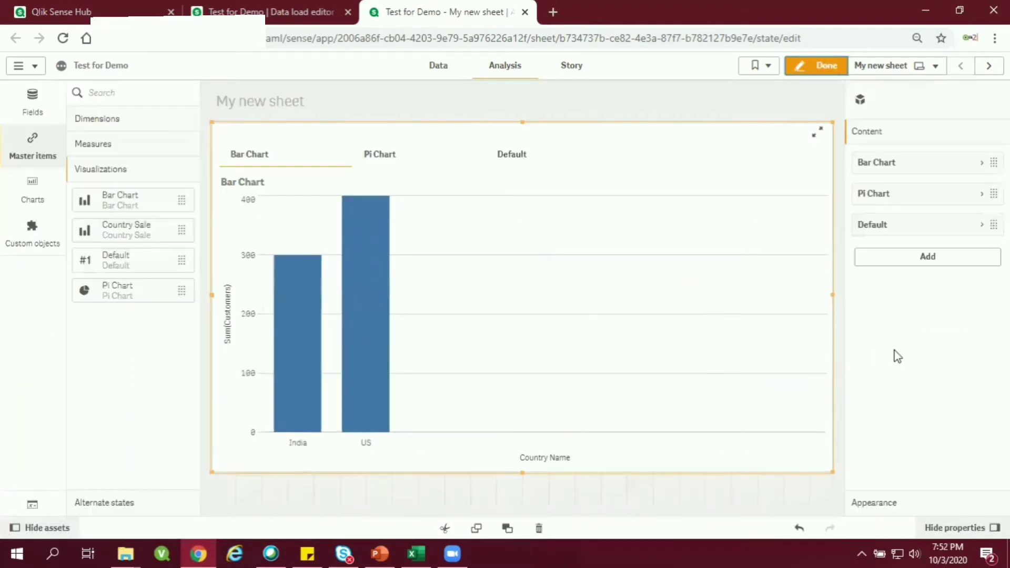
pyautogui.click(874, 501)
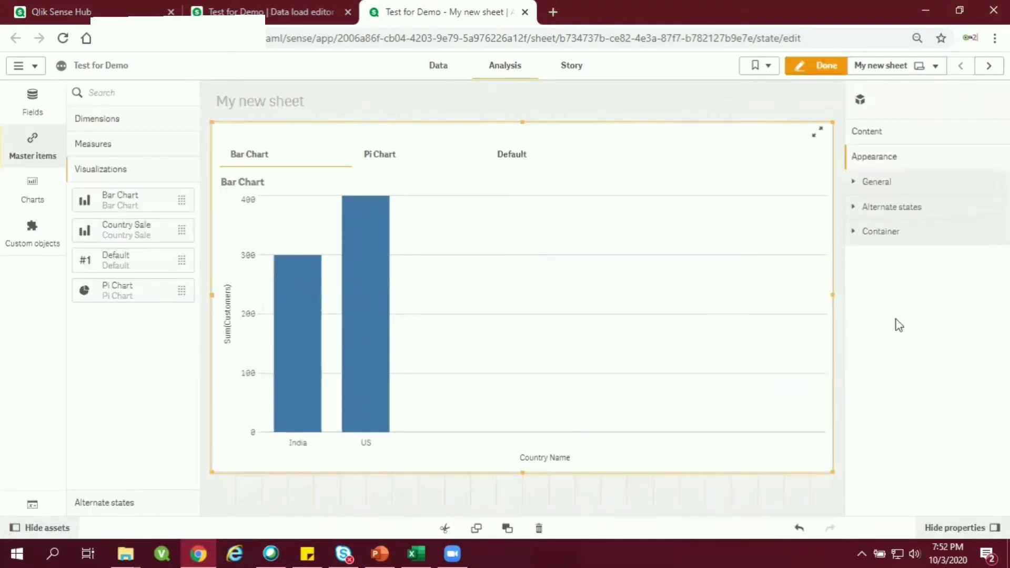
pyautogui.click(890, 232)
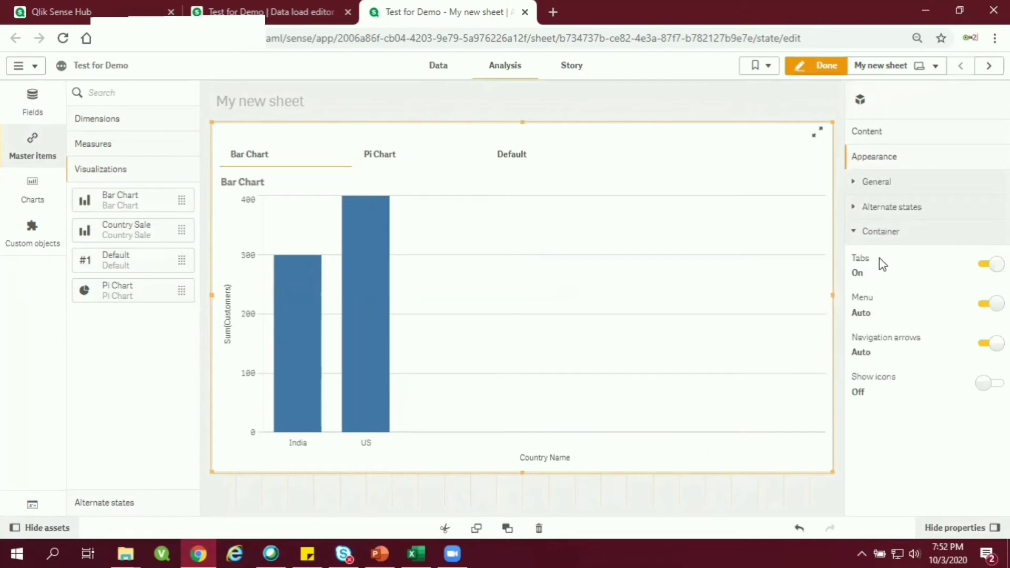
pyautogui.click(866, 207)
pyautogui.click(866, 189)
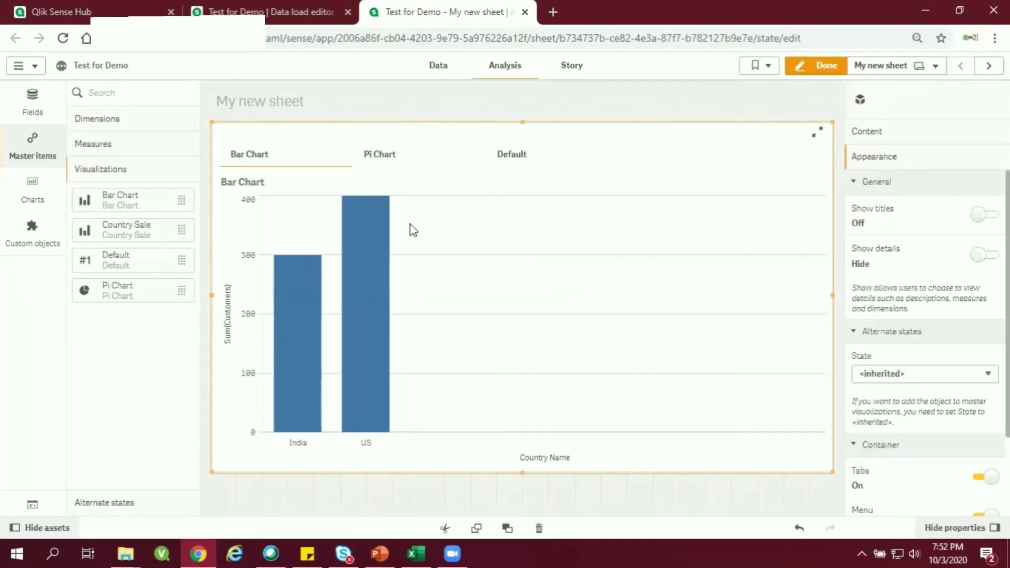
pyautogui.click(868, 190)
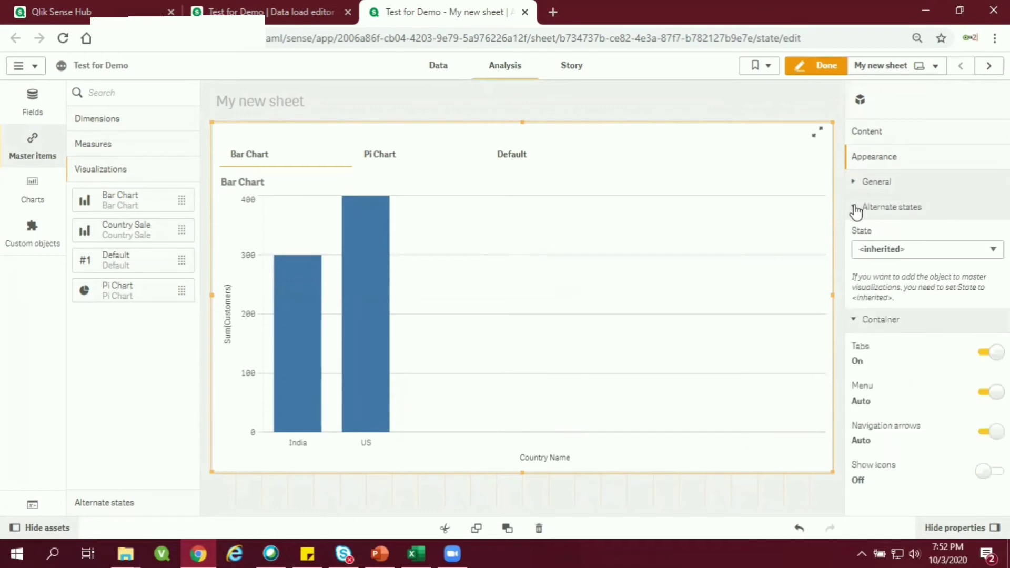
pyautogui.click(854, 207)
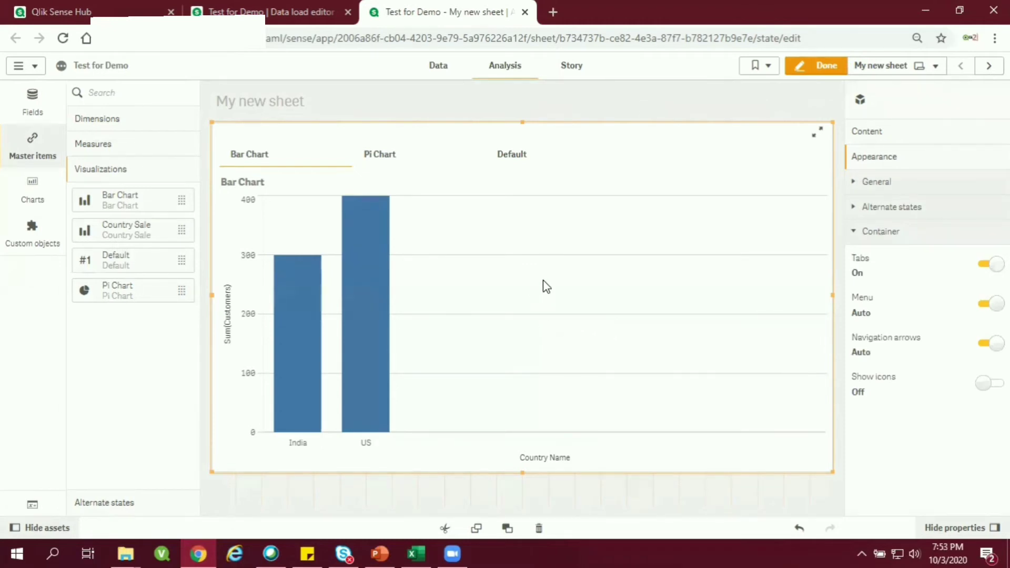
# Switch between the container's Pi Chart, Default and Bar Chart tabs while editing the sheet, finishing on Bar Chart
pyautogui.click(370, 159)
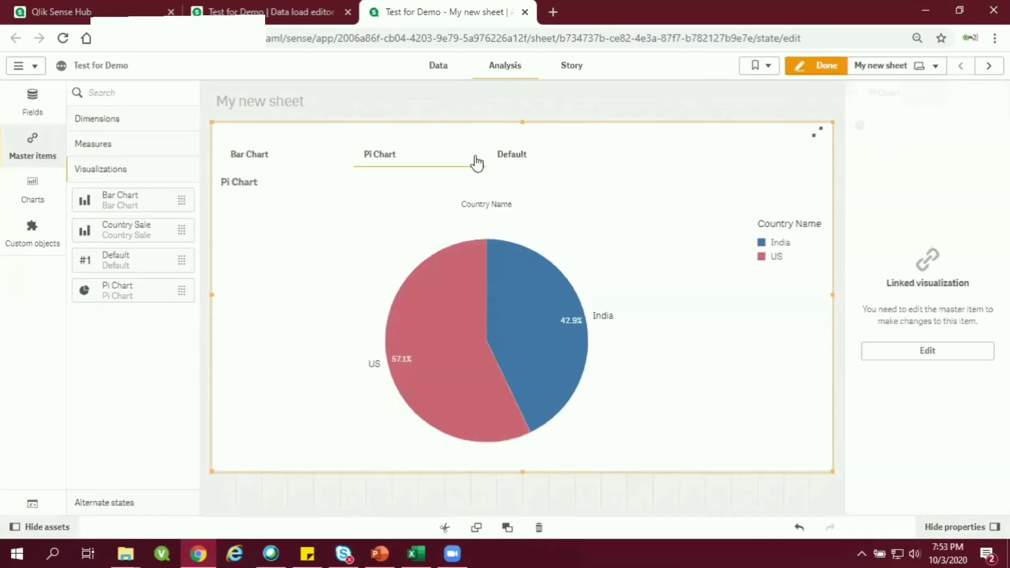
pyautogui.click(489, 161)
pyautogui.click(399, 162)
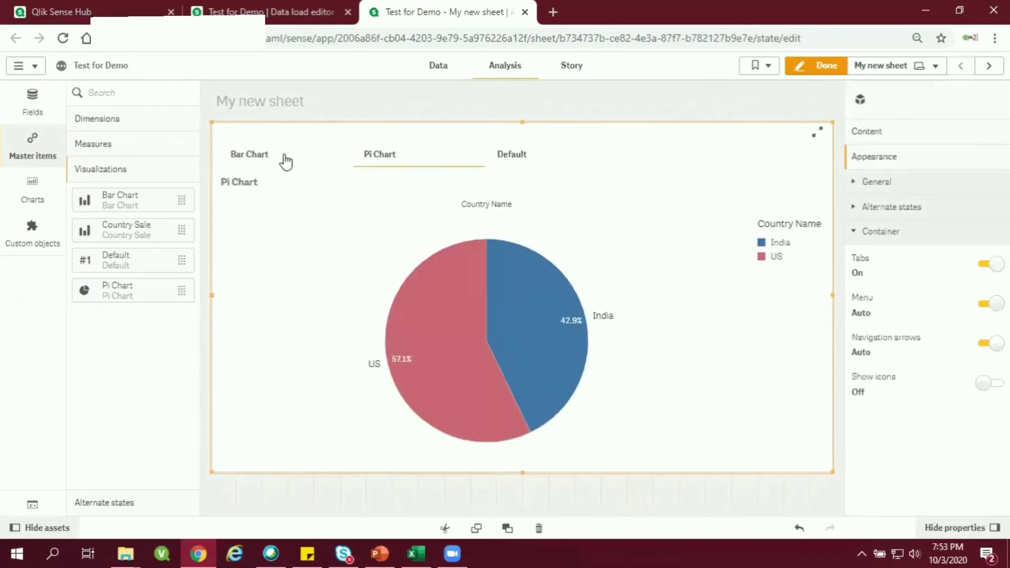
pyautogui.click(287, 160)
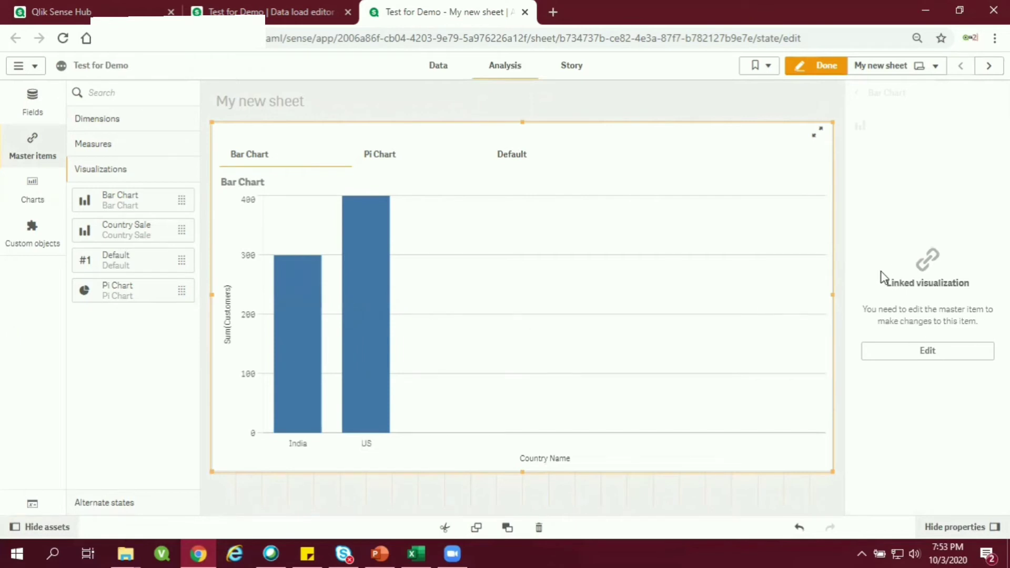
pyautogui.click(466, 345)
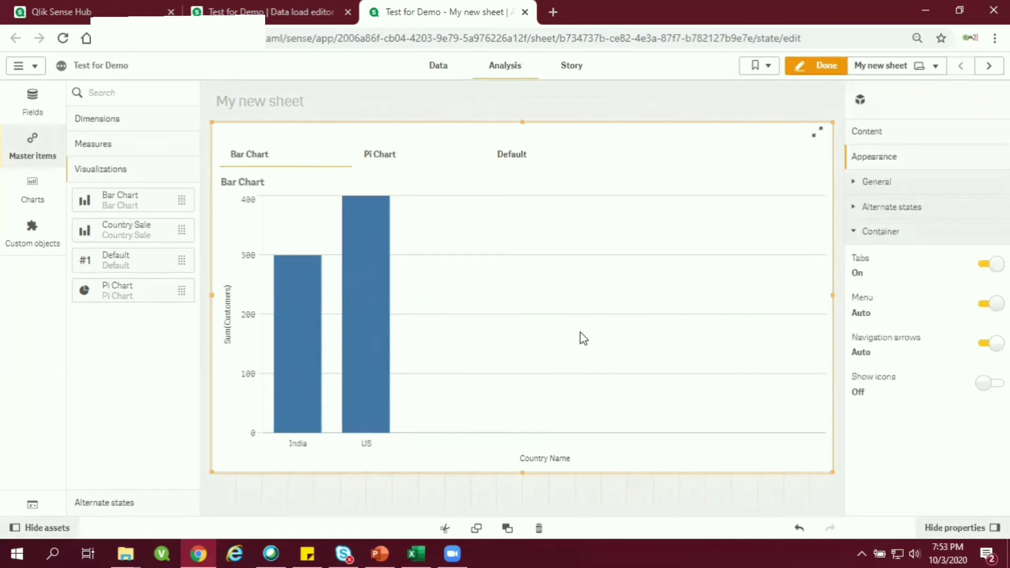
pyautogui.click(414, 161)
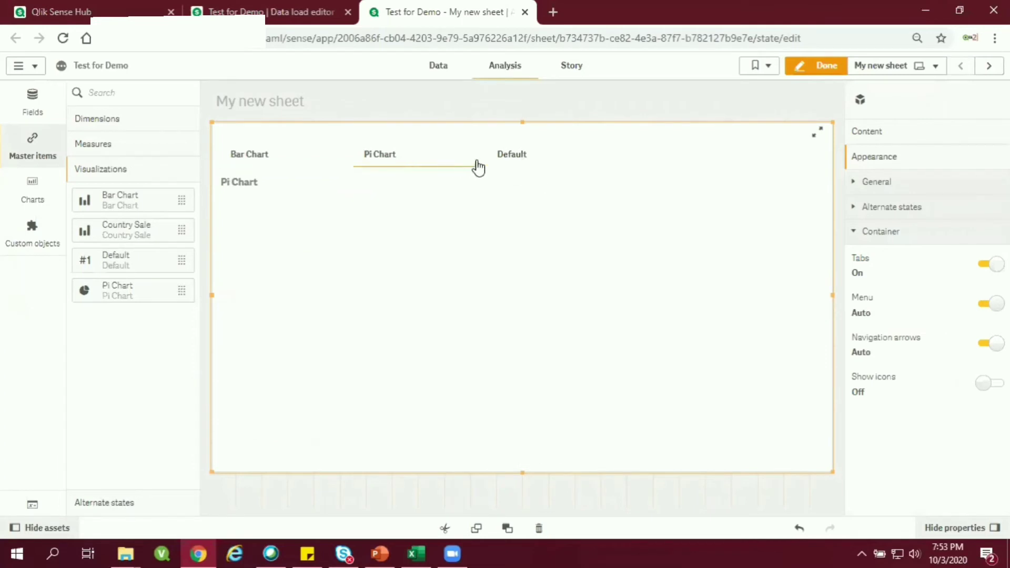
pyautogui.click(500, 161)
pyautogui.click(361, 154)
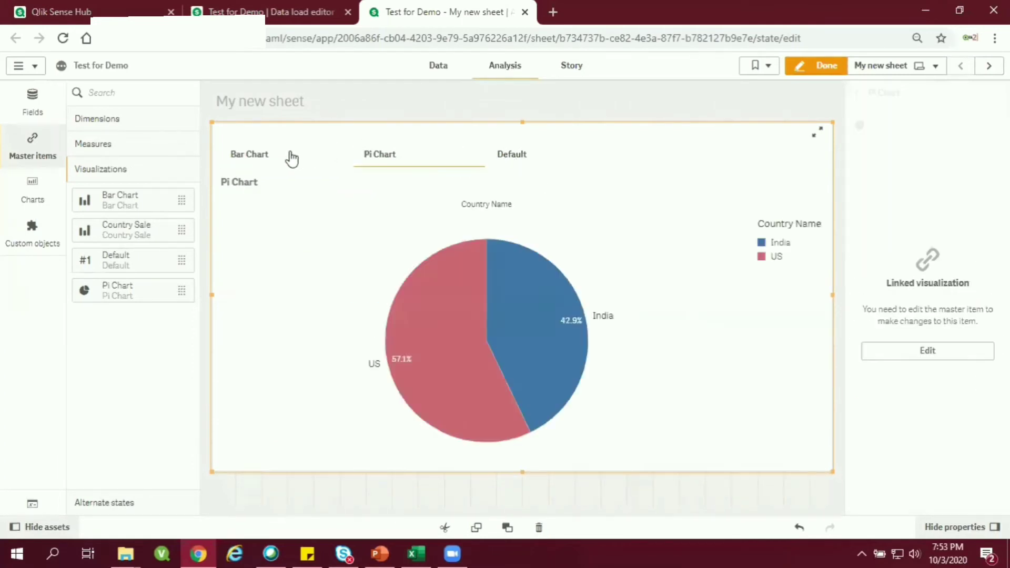
pyautogui.click(291, 157)
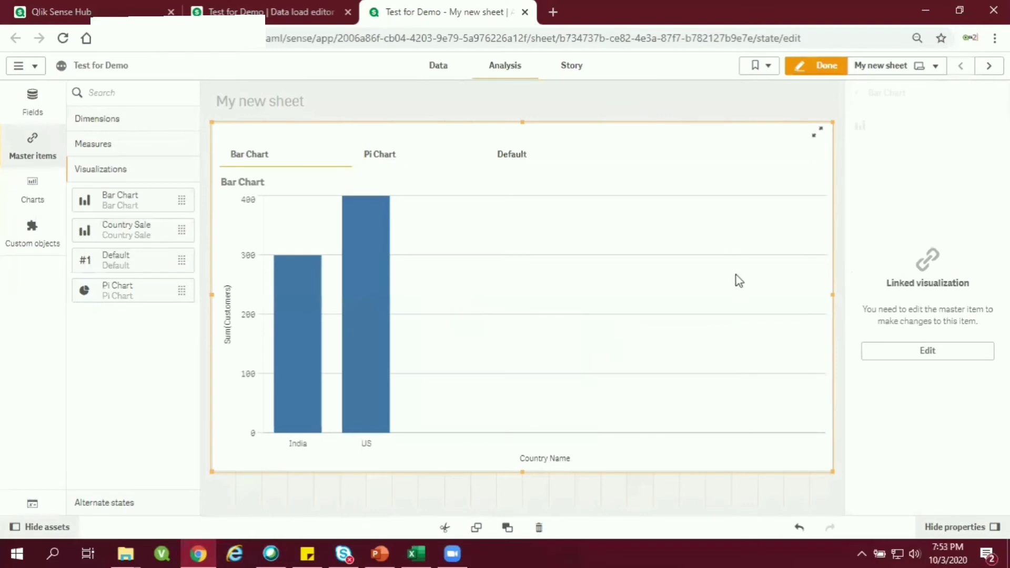
# Turn off the container's tabs and shrink it towards the sheet's lower-right corner to free space beside it
pyautogui.click(673, 332)
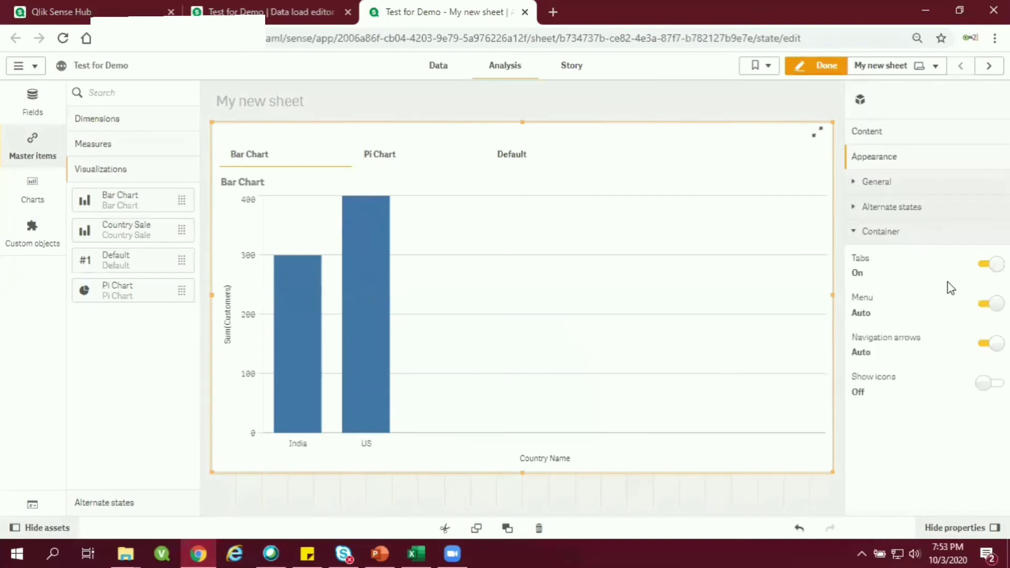
pyautogui.click(987, 268)
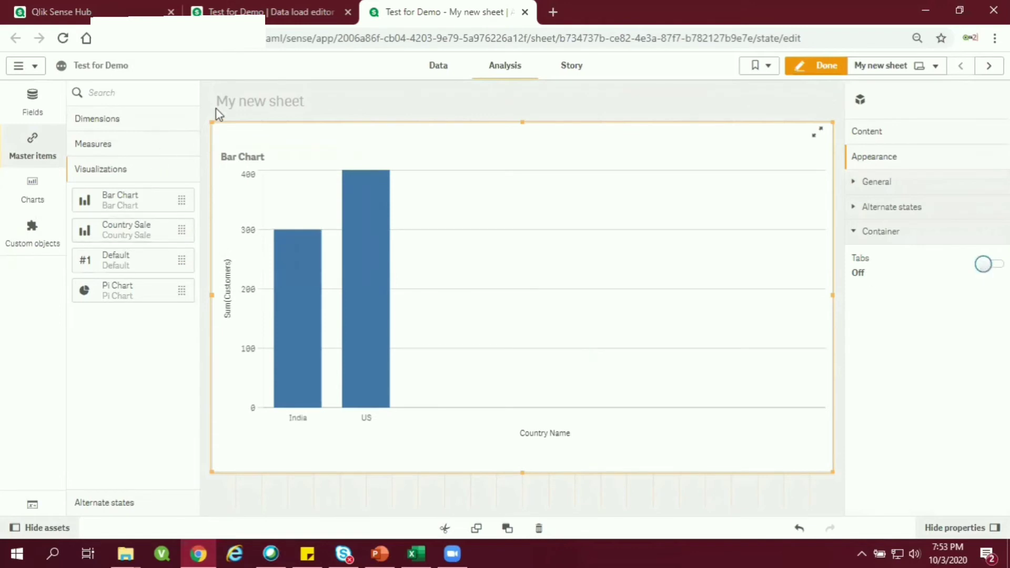
pyautogui.moveTo(212, 123); pyautogui.dragTo(485, 149)
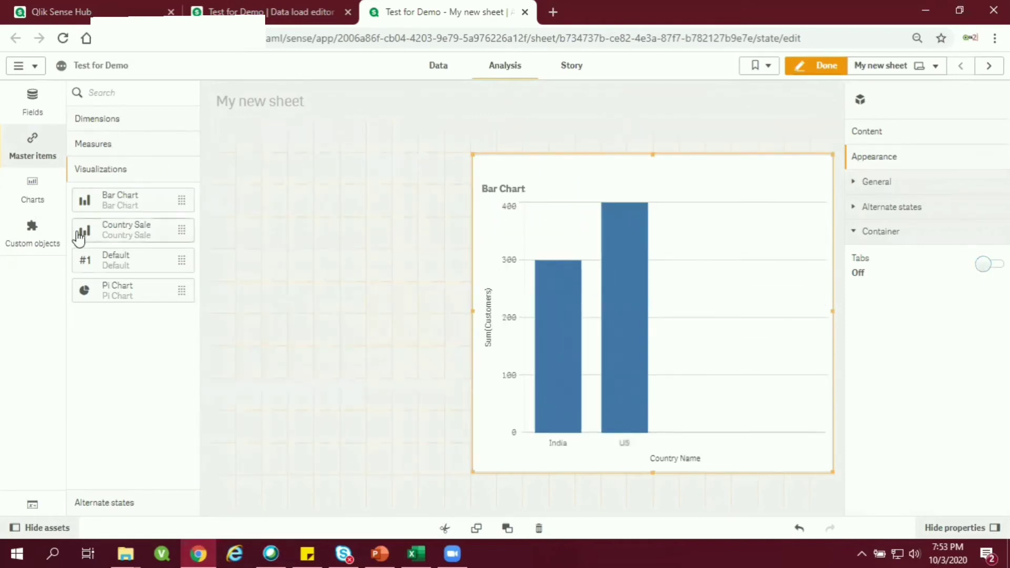
# Add a filter pane with the Charts field as its dimension and shrink it in the sheet's upper-left corner
pyautogui.click(33, 192)
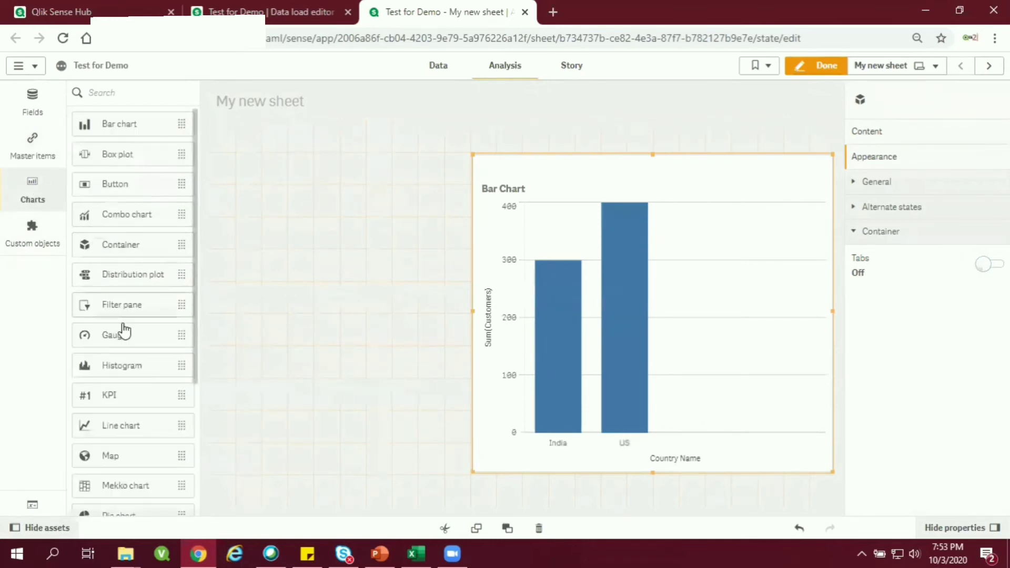
pyautogui.moveTo(117, 309); pyautogui.dragTo(311, 312)
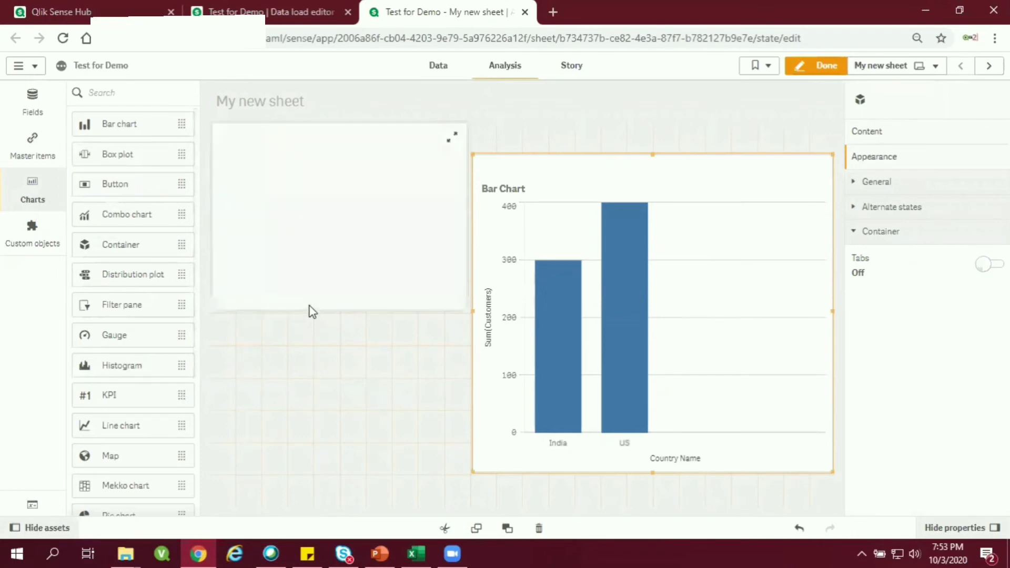
pyautogui.click(330, 234)
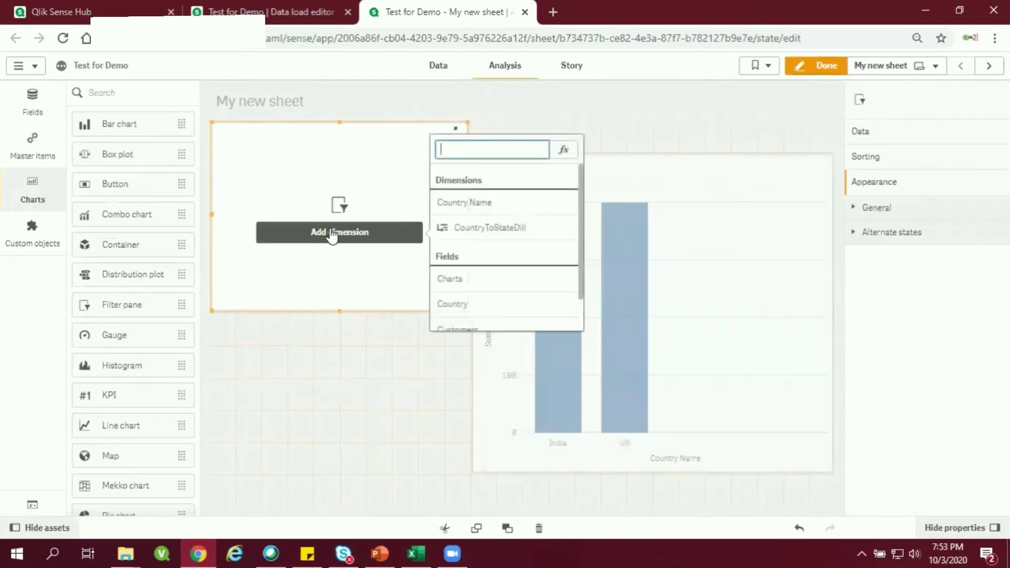
pyautogui.click(460, 283)
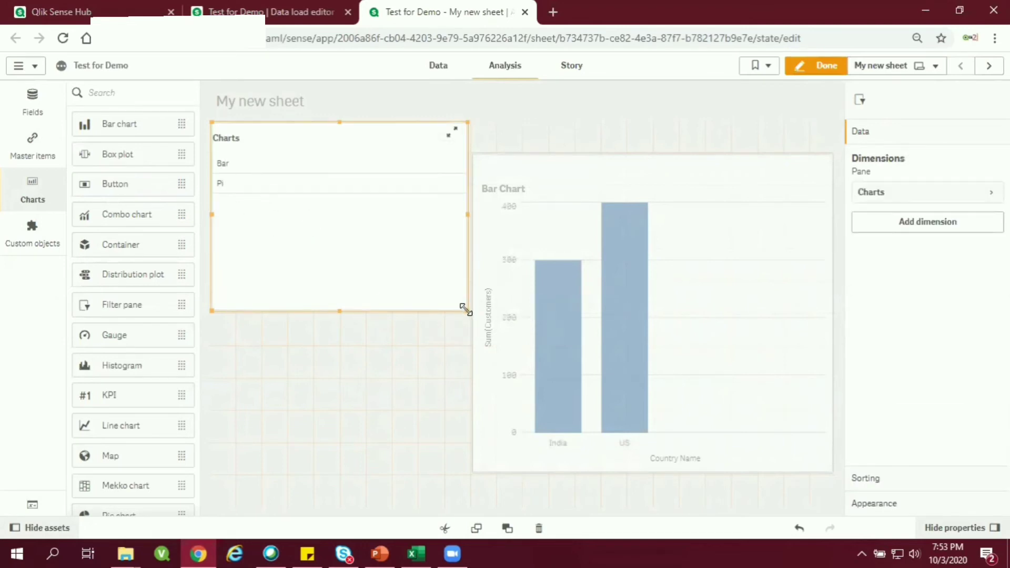
pyautogui.moveTo(465, 310); pyautogui.dragTo(384, 213)
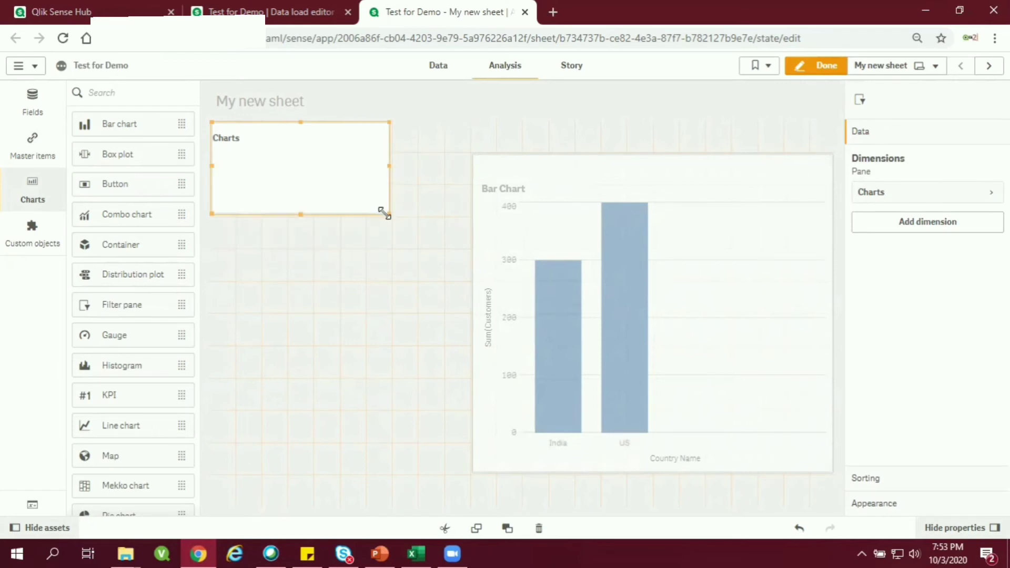
# Finish editing the sheet and test the Bar and Pi values in the Charts filter, then cancel the selection
pyautogui.click(819, 65)
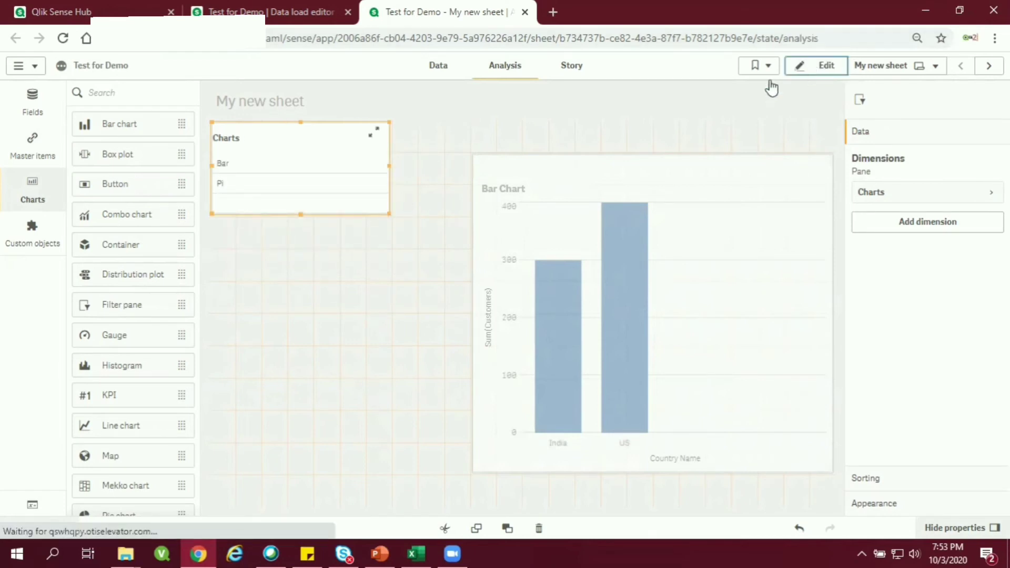
pyautogui.click(51, 191)
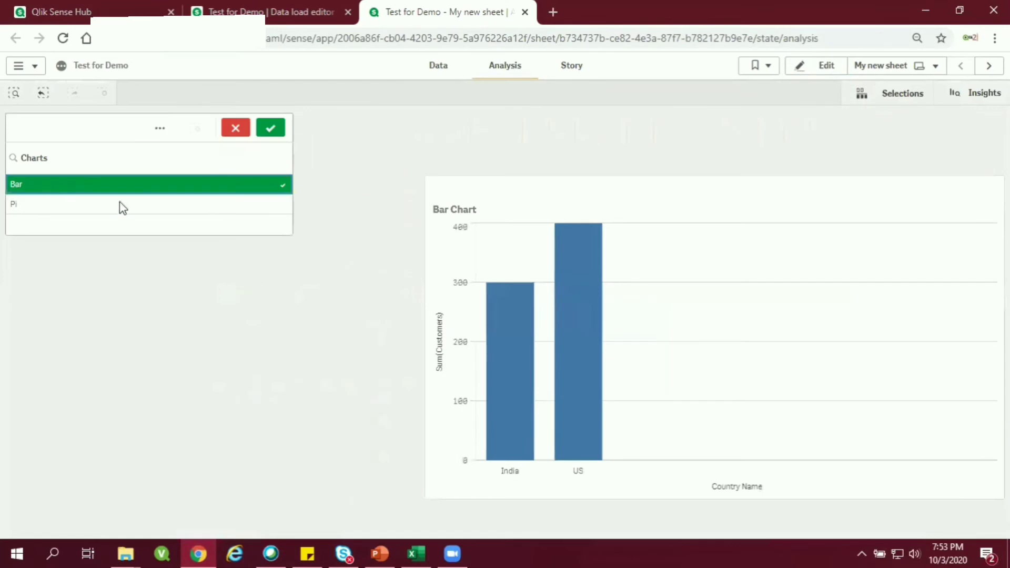
pyautogui.click(35, 182)
pyautogui.click(34, 202)
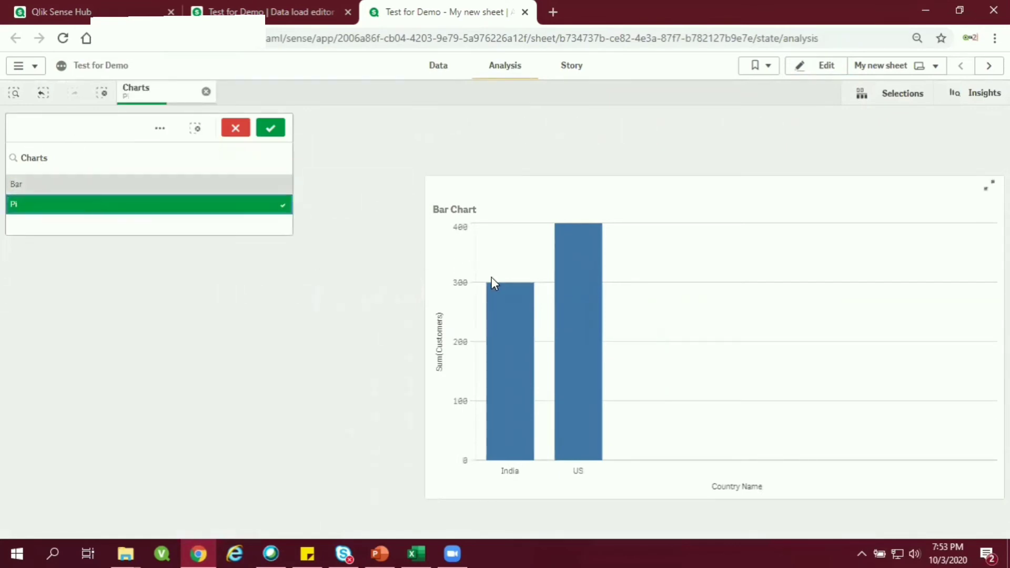
pyautogui.click(236, 206)
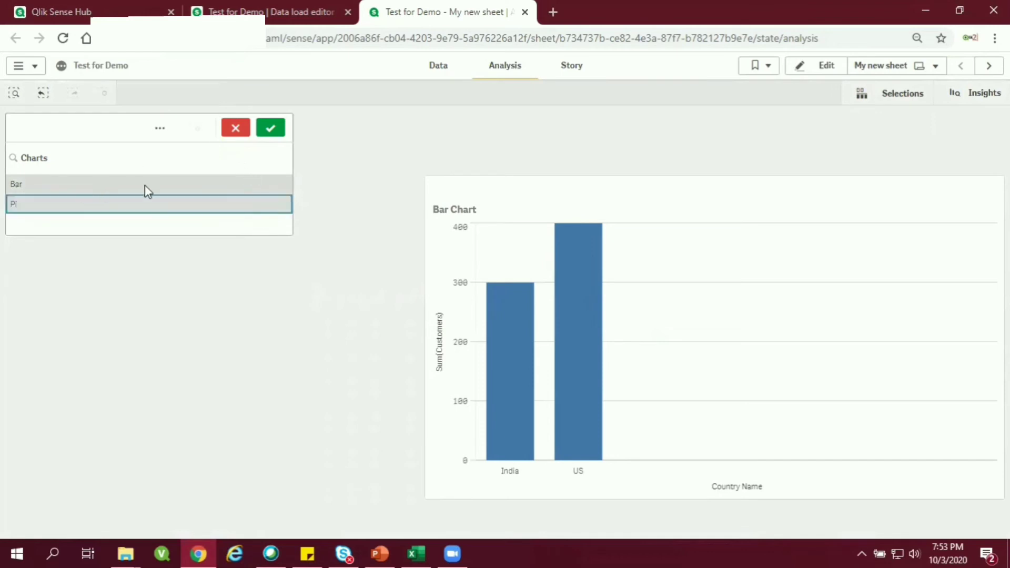
pyautogui.click(240, 128)
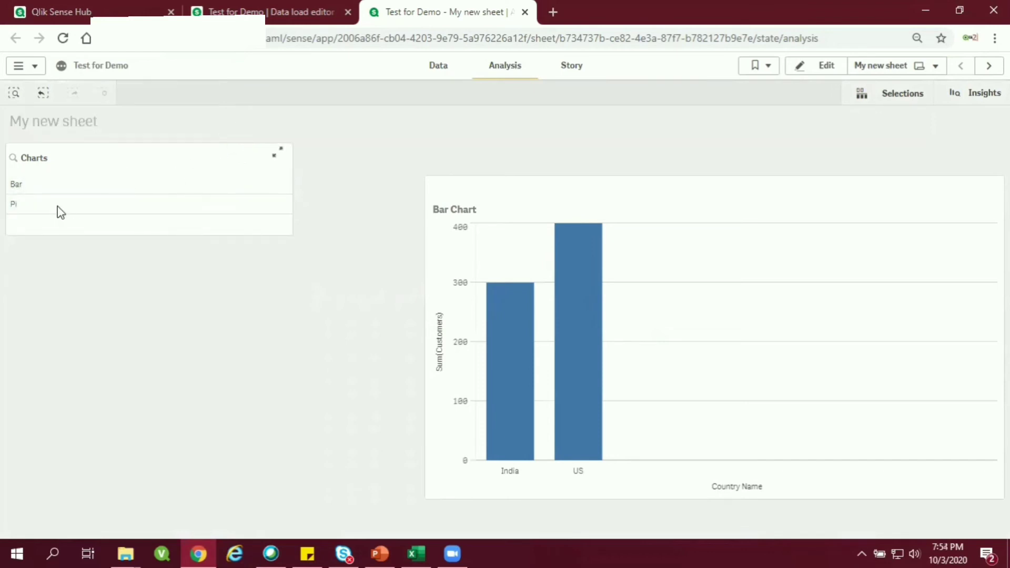
# Reopen the sheet for editing and expand the Default item in the container's content settings
pyautogui.click(808, 79)
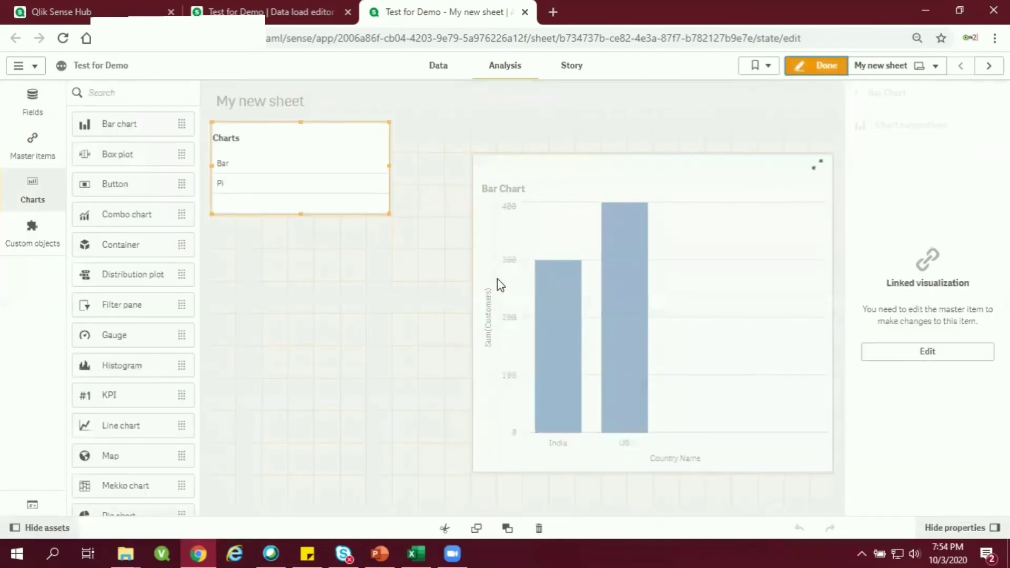
pyautogui.click(590, 273)
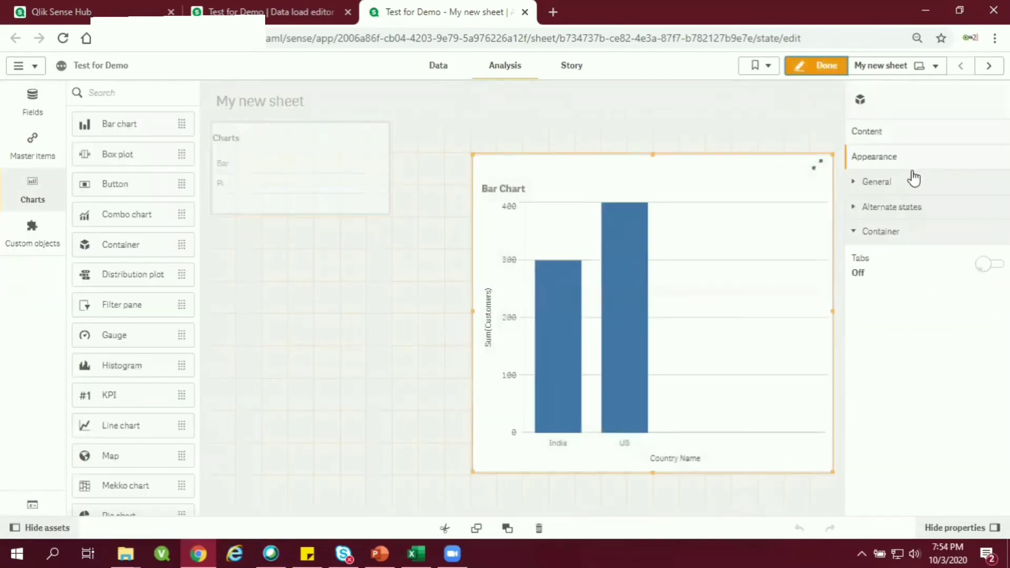
pyautogui.click(886, 138)
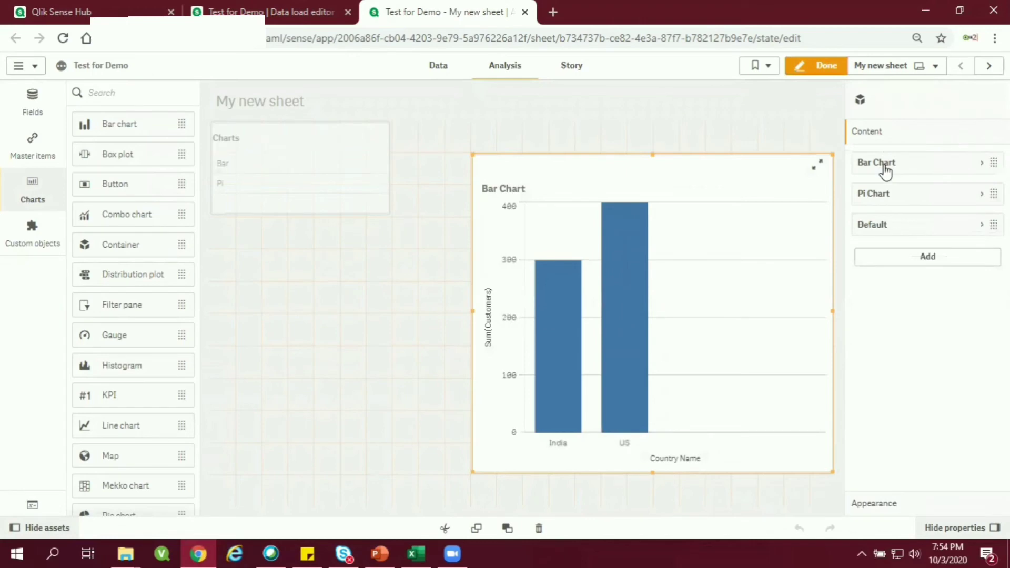
pyautogui.click(886, 231)
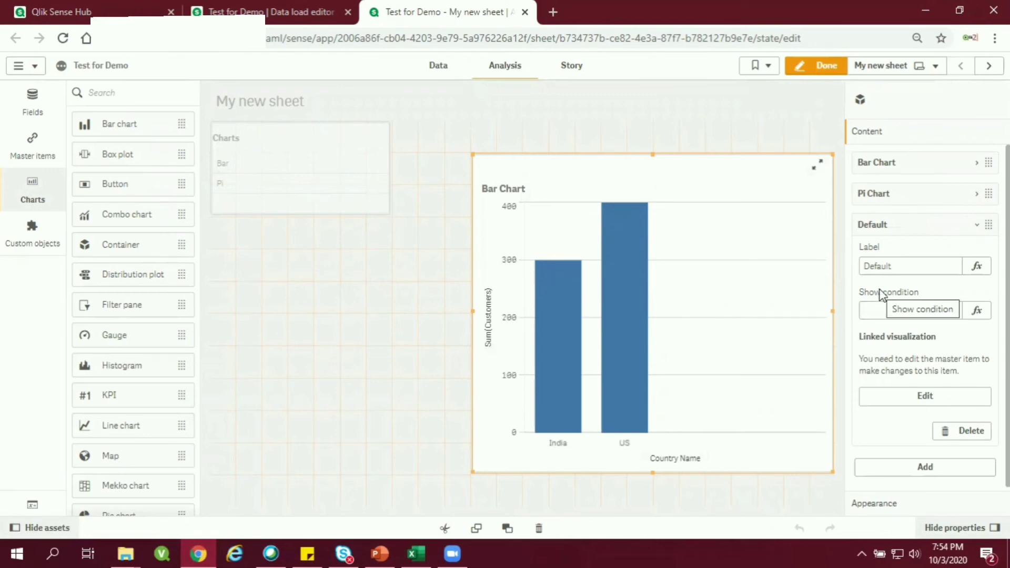
# Set the Default item's show condition to the expression GetSelectedCount(Charts)=0
pyautogui.click(864, 308)
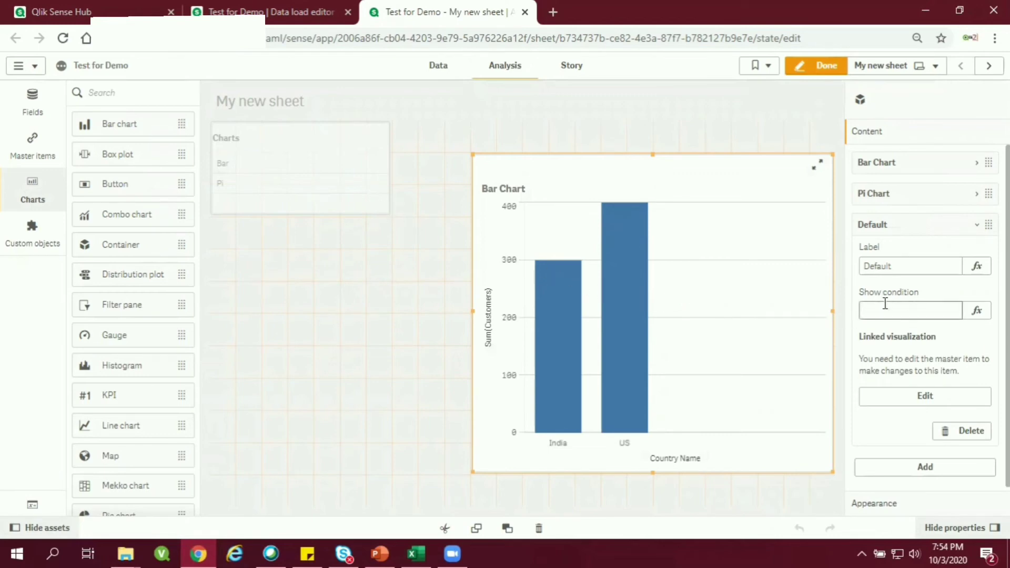
pyautogui.click(976, 312)
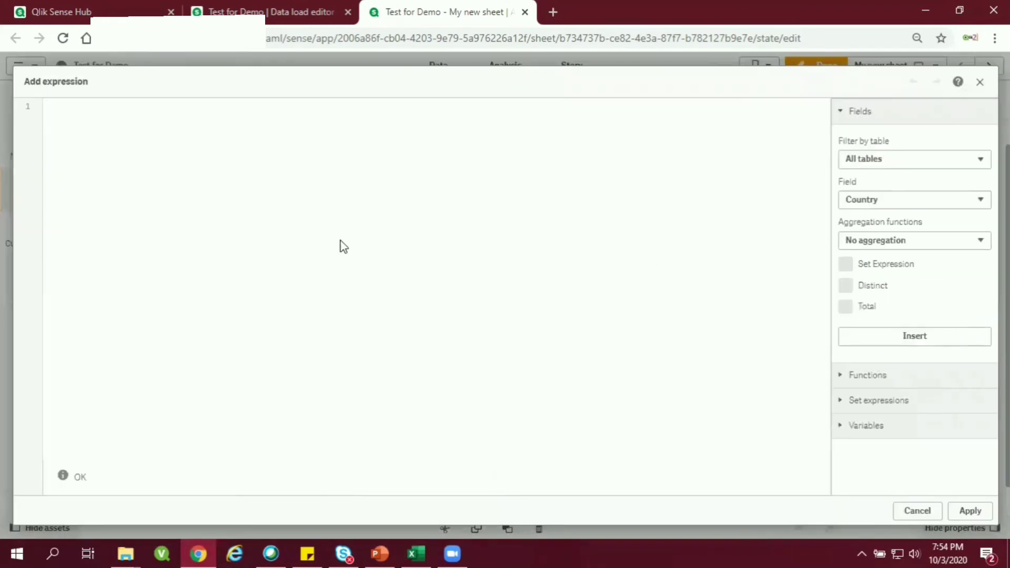
pyautogui.write('gets')
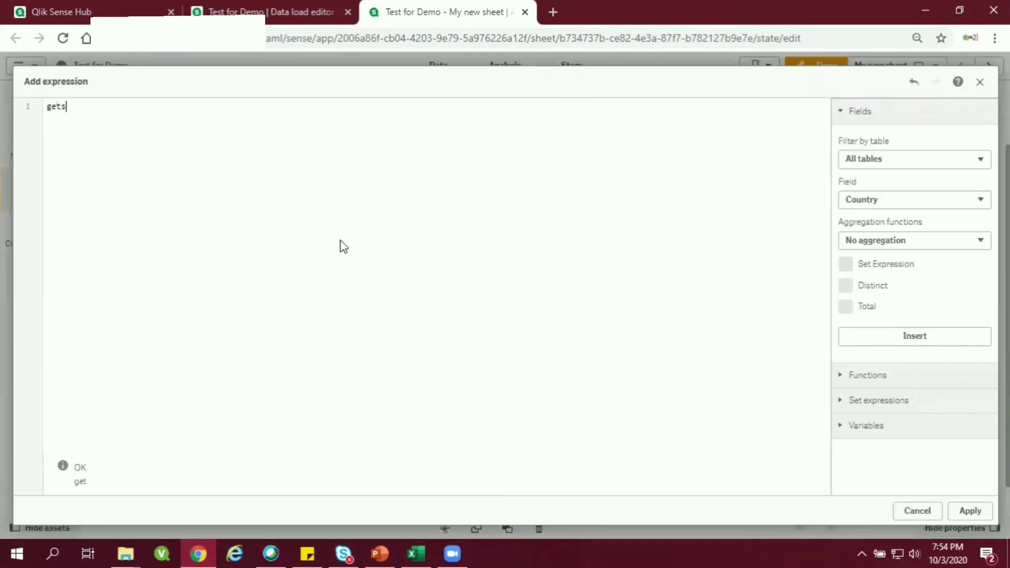
pyautogui.press('Return')
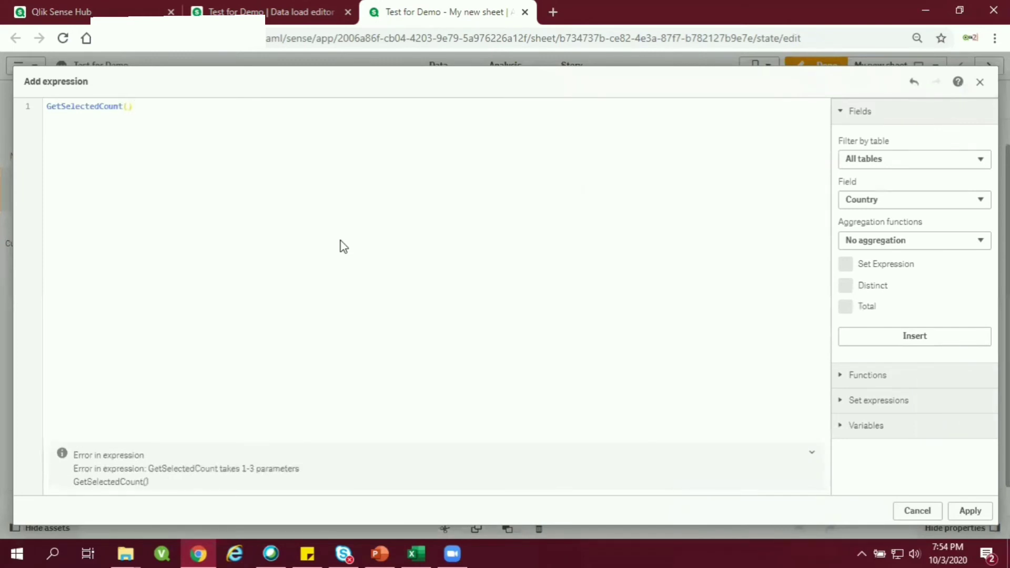
pyautogui.write('Ch')
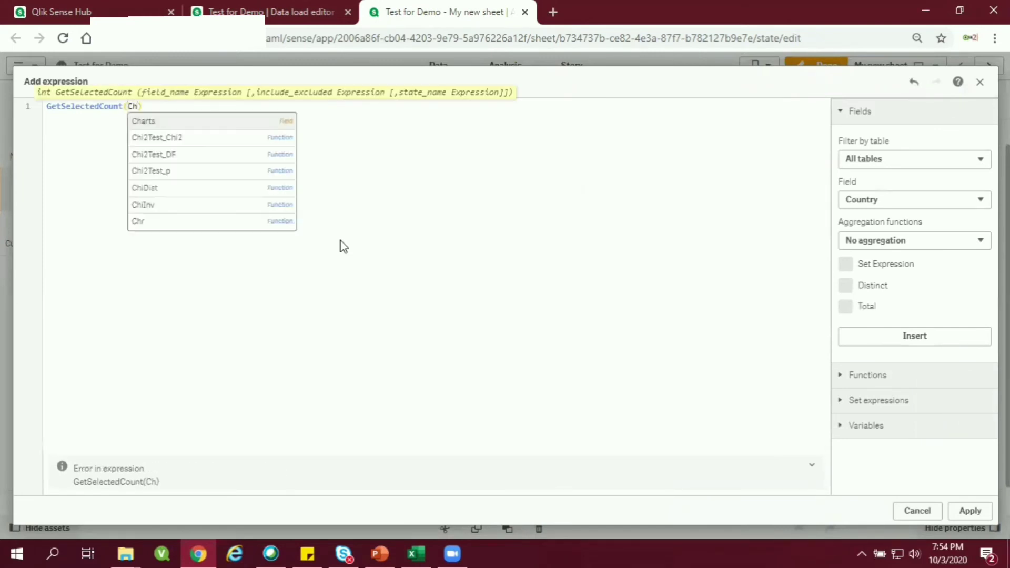
pyautogui.press('Return')
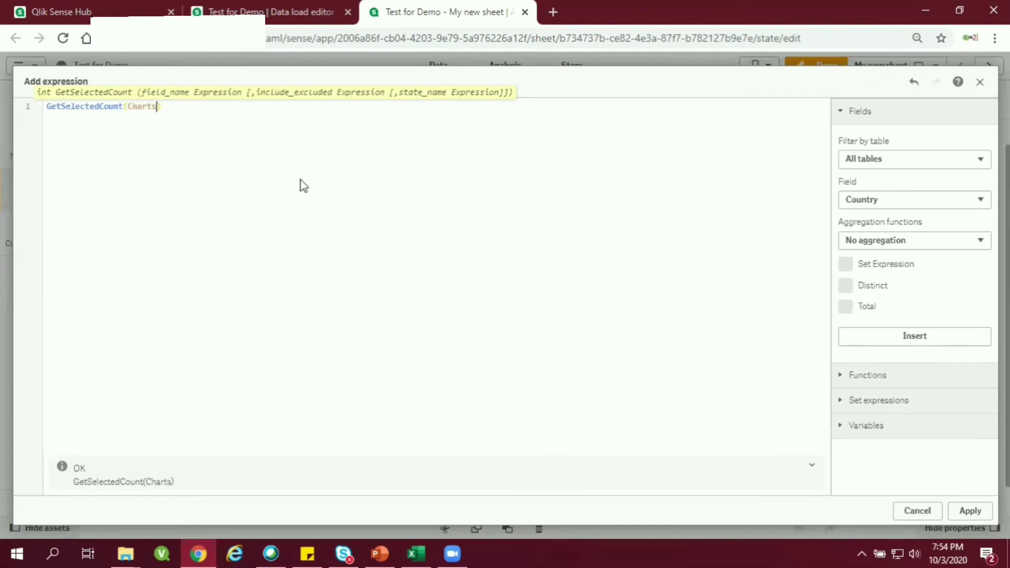
pyautogui.click(226, 111)
pyautogui.write('=0')
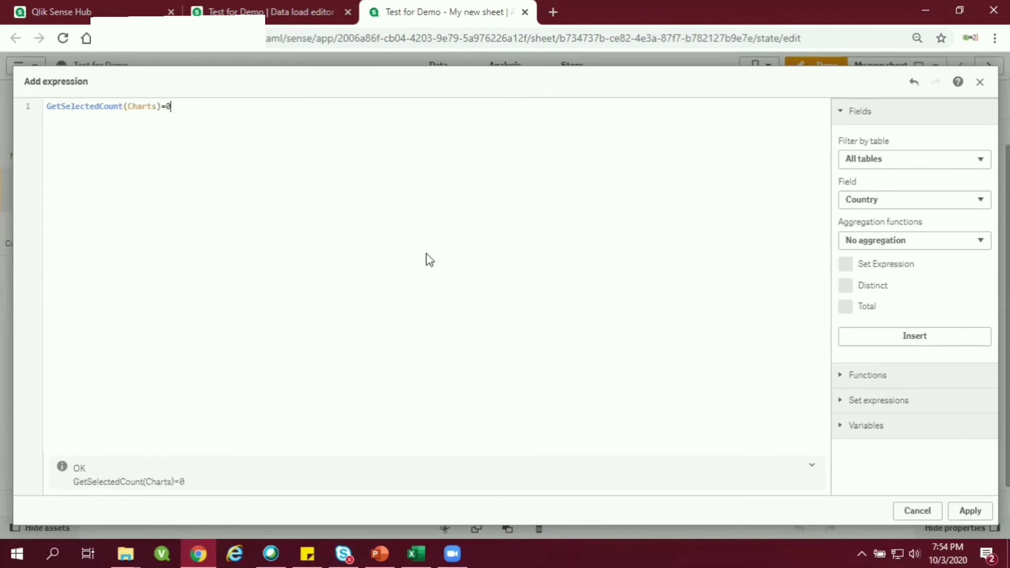
pyautogui.moveTo(149, 106)
pyautogui.mouseDown()
pyautogui.moveTo(147, 118)
pyautogui.moveTo(149, 104)
pyautogui.mouseUp()
pyautogui.press('Home')
pyautogui.hotkey('ctrl', 'shift', 'Right')
pyautogui.doubleClick(149, 107)
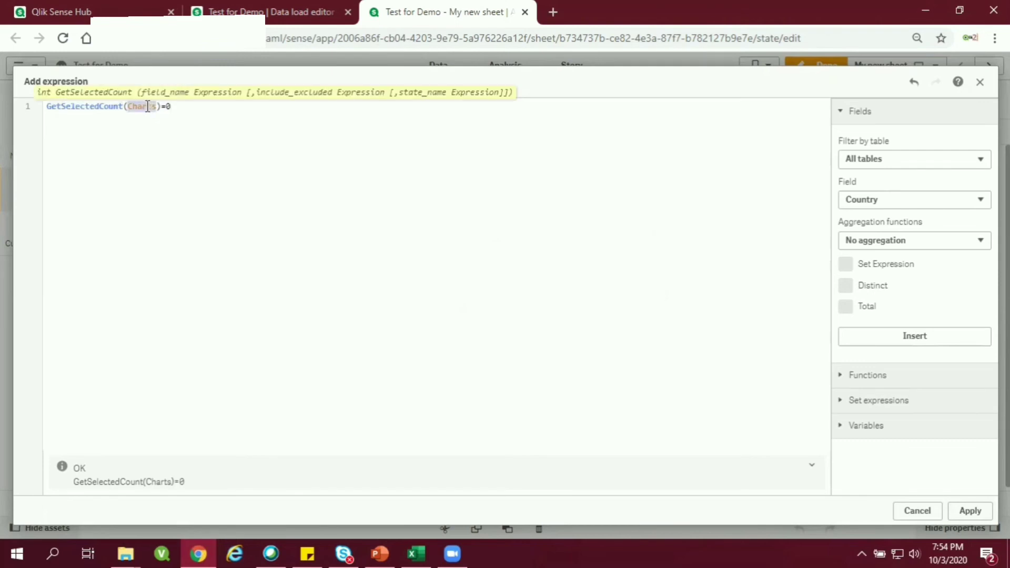
pyautogui.click(971, 511)
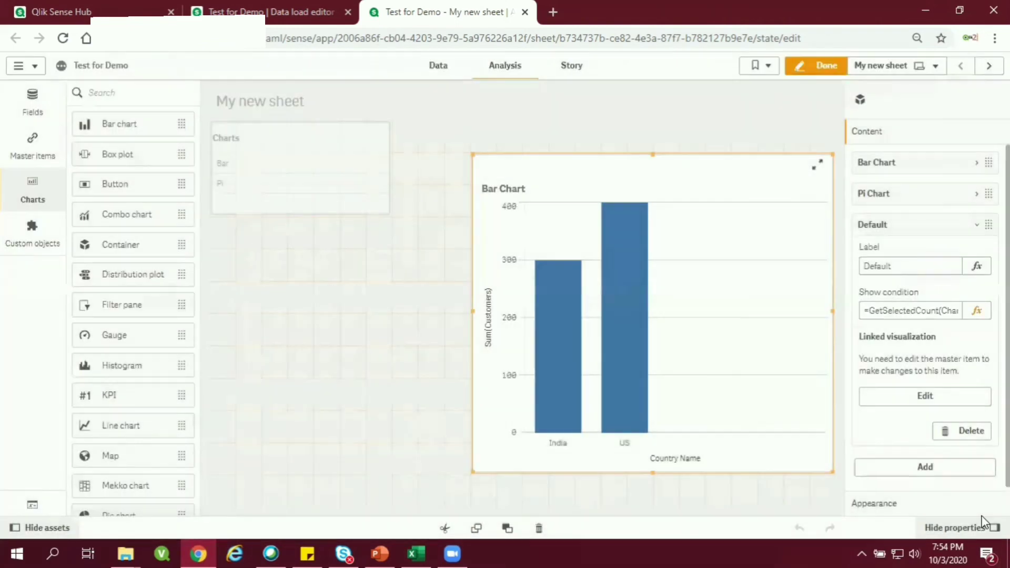
# Set the Bar Chart item's show condition to Charts='Bar' and return to the container's properties
pyautogui.click(890, 235)
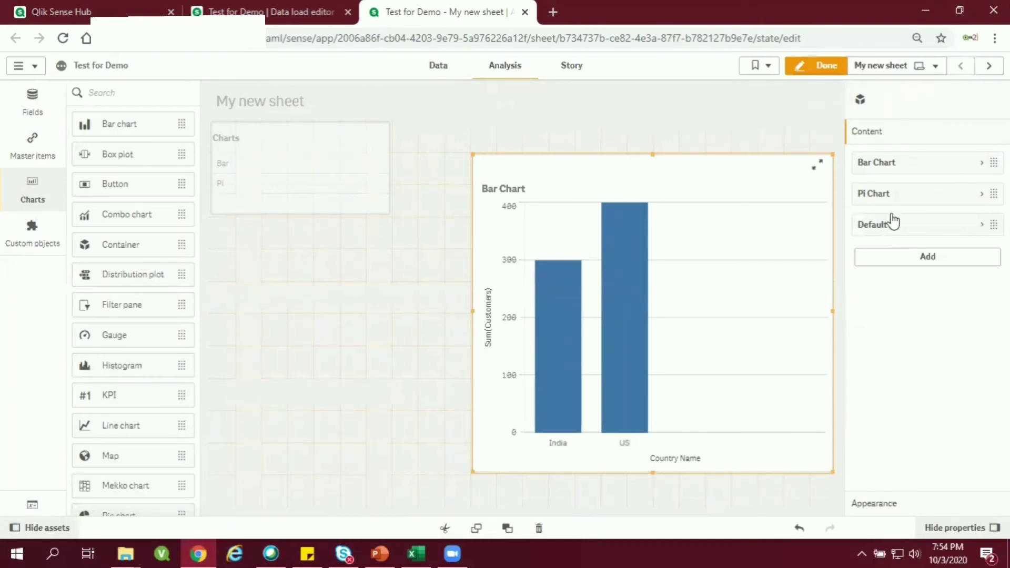
pyautogui.click(887, 176)
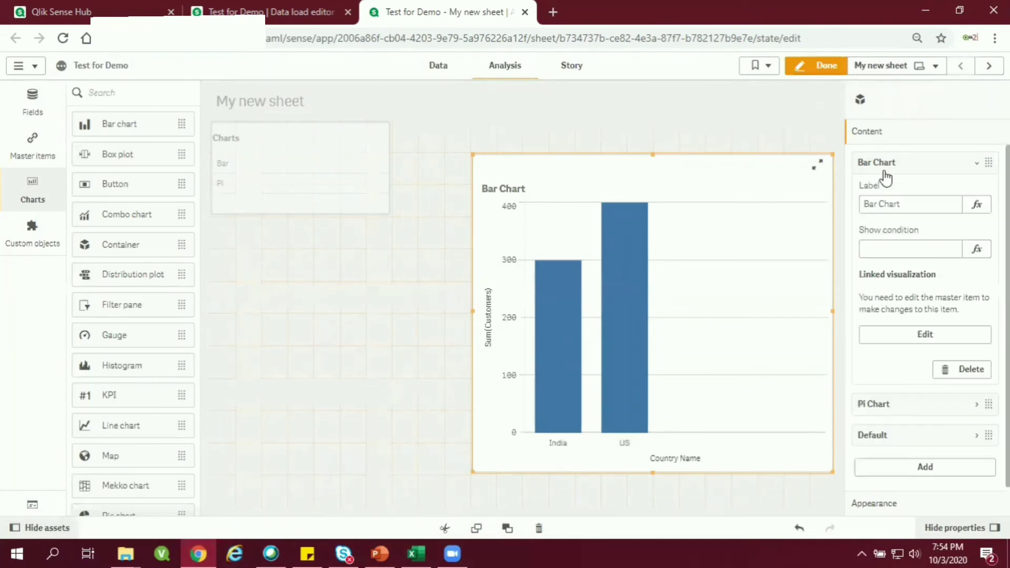
pyautogui.click(976, 249)
pyautogui.write('Charts')
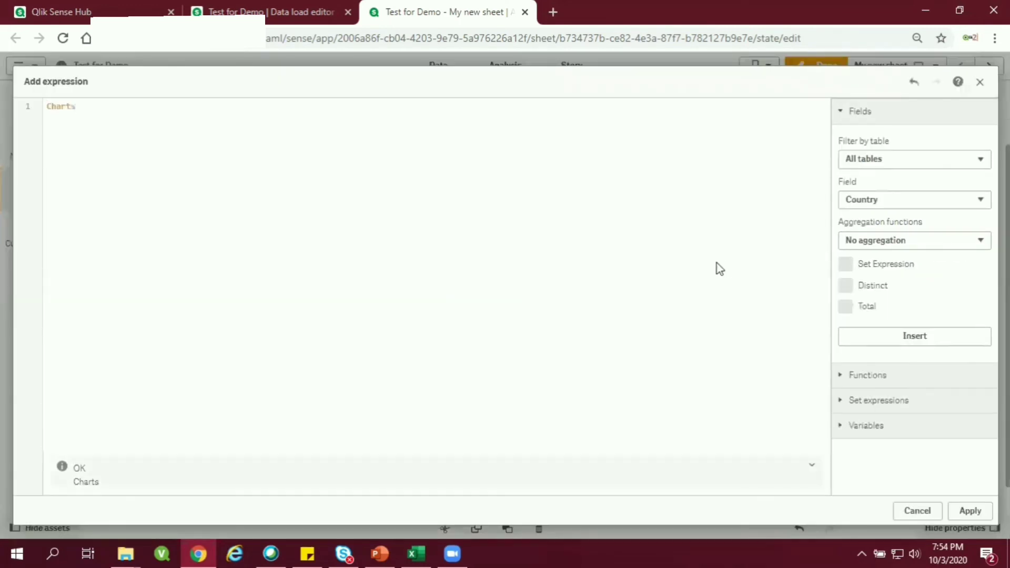
pyautogui.write("=''")
pyautogui.click(982, 511)
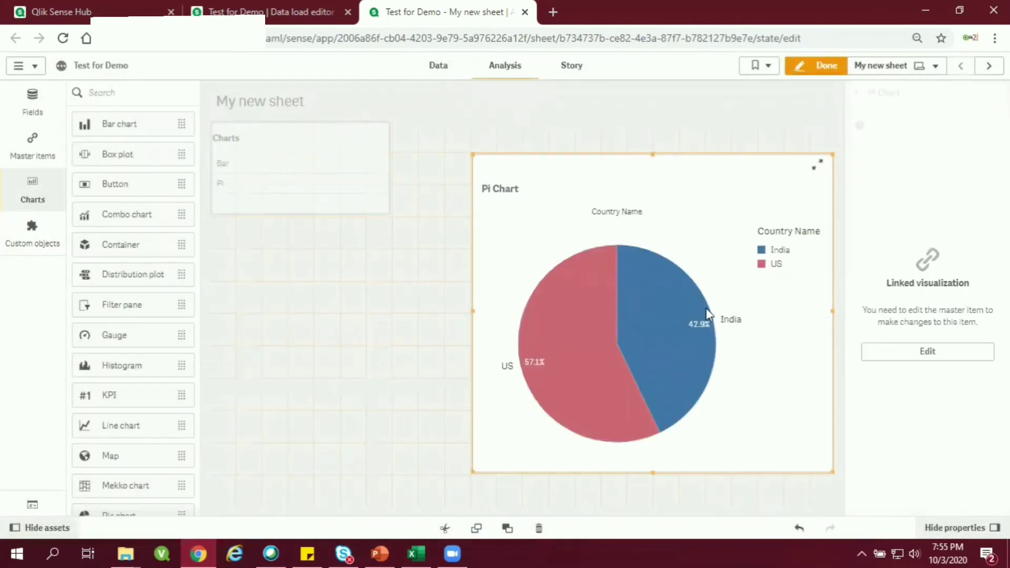
pyautogui.click(746, 314)
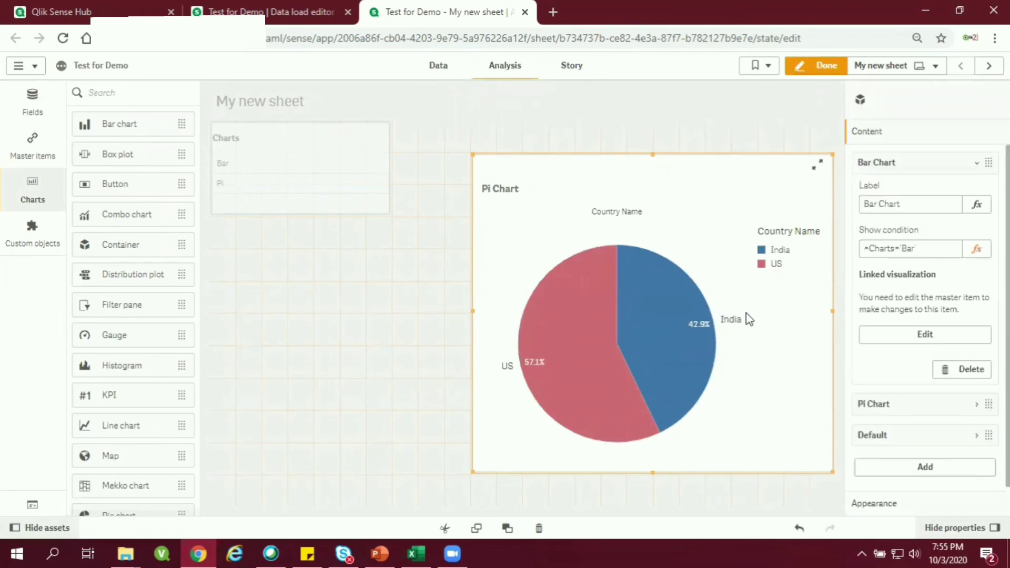
# Set the Pi Chart item's show condition to Charts='Pi'
pyautogui.click(922, 167)
pyautogui.click(927, 203)
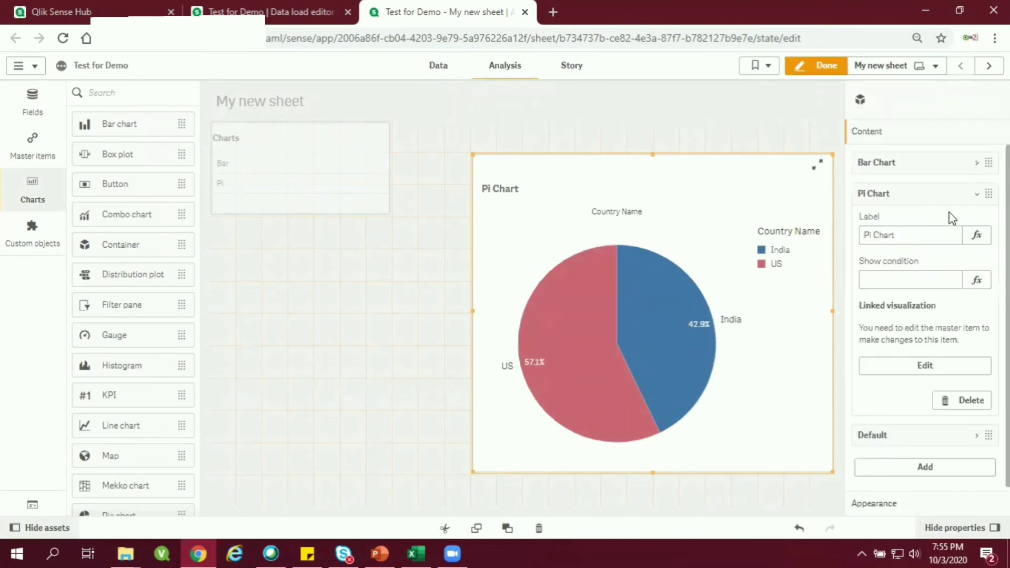
pyautogui.click(973, 280)
pyautogui.write('Charts')
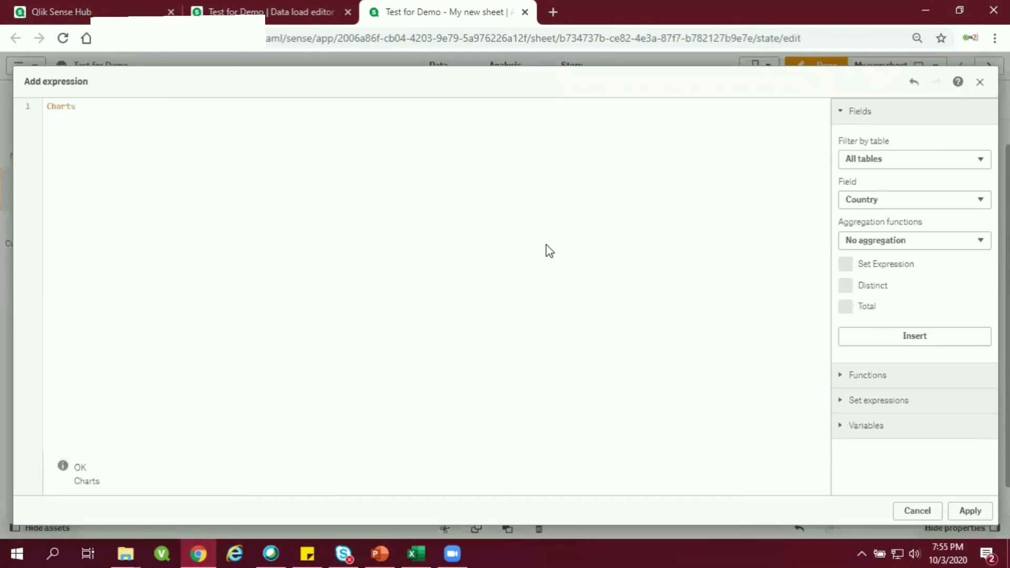
pyautogui.write("='Pi")
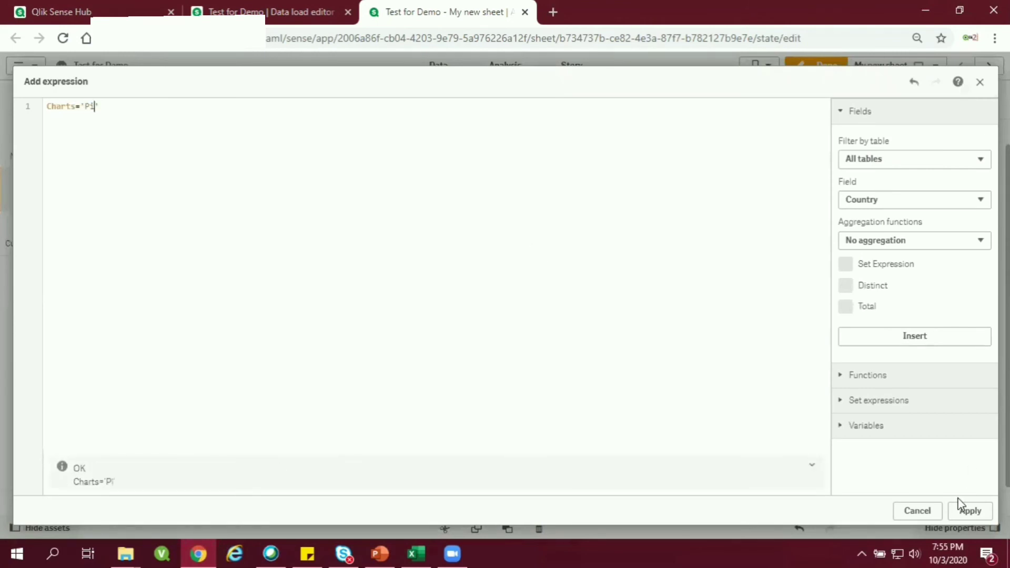
pyautogui.click(967, 511)
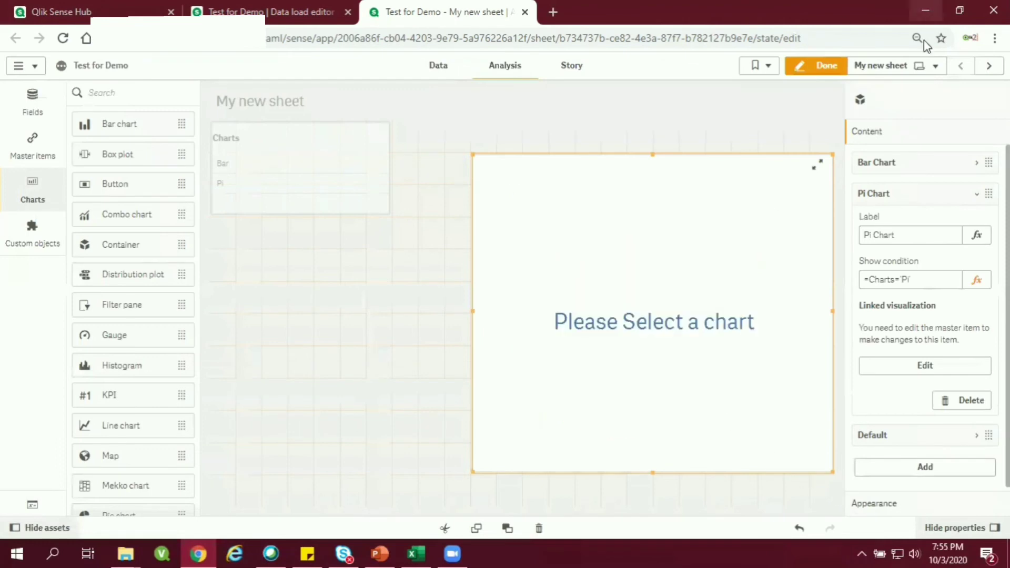
# Finish editing the sheet and test the container with Bar and Pi chosen one at a time in the Charts filter, then clear the selection
pyautogui.click(801, 68)
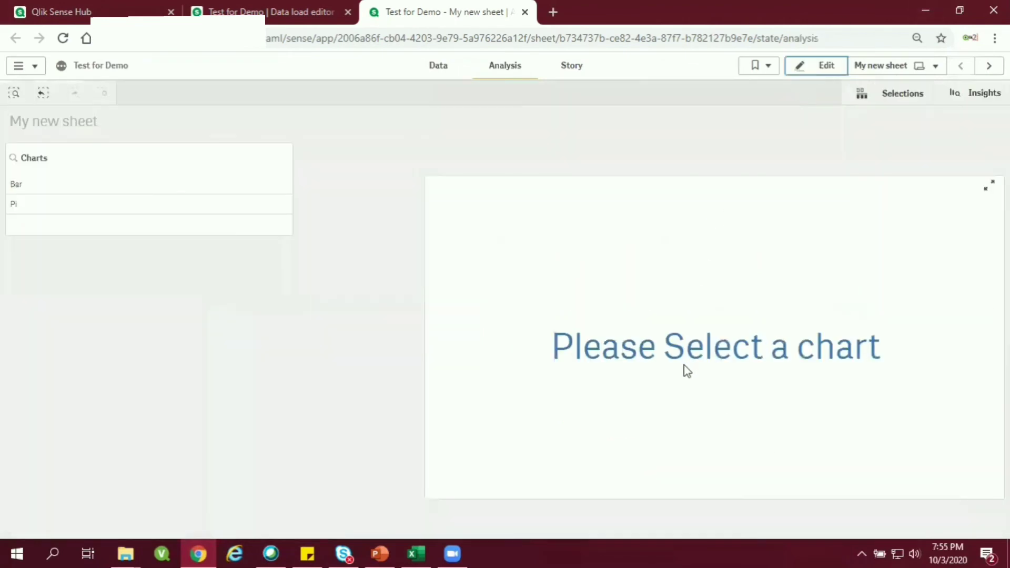
pyautogui.click(30, 188)
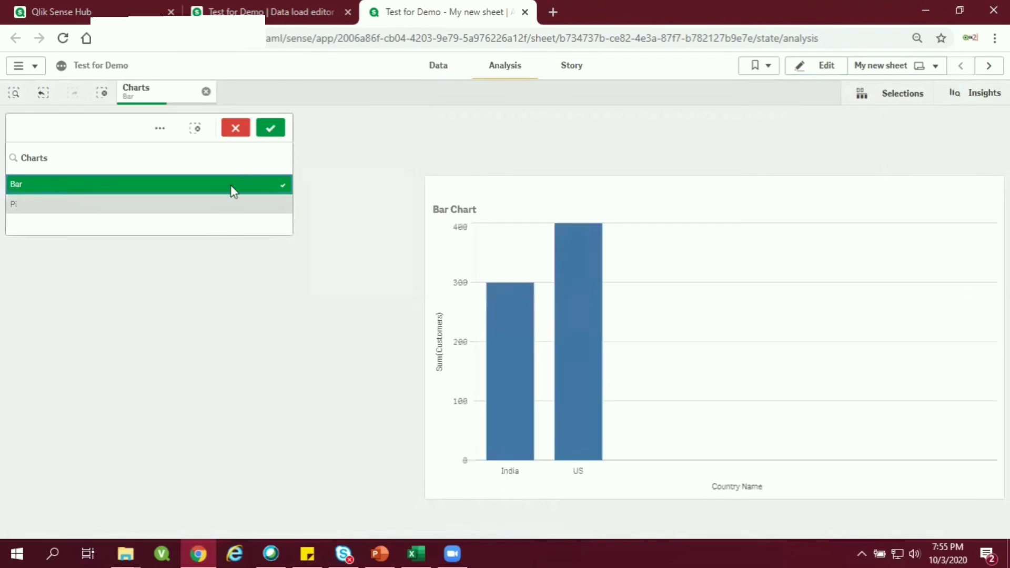
pyautogui.click(202, 209)
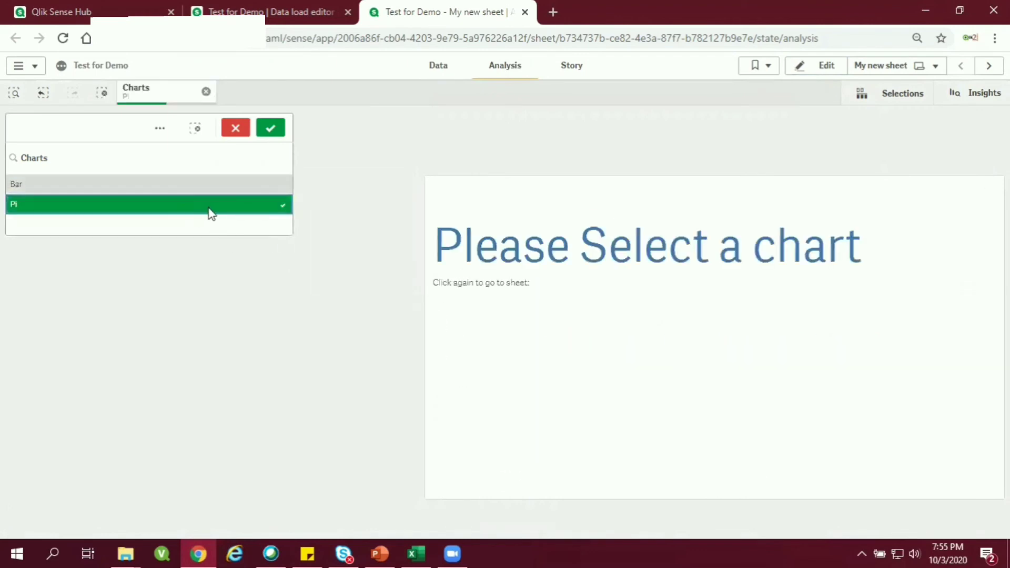
pyautogui.click(132, 208)
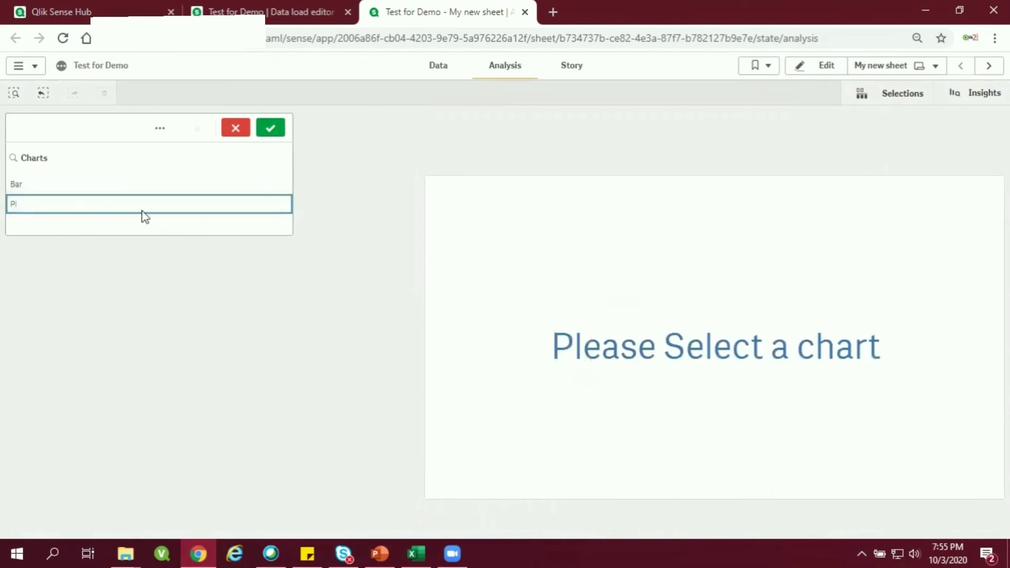
pyautogui.click(141, 263)
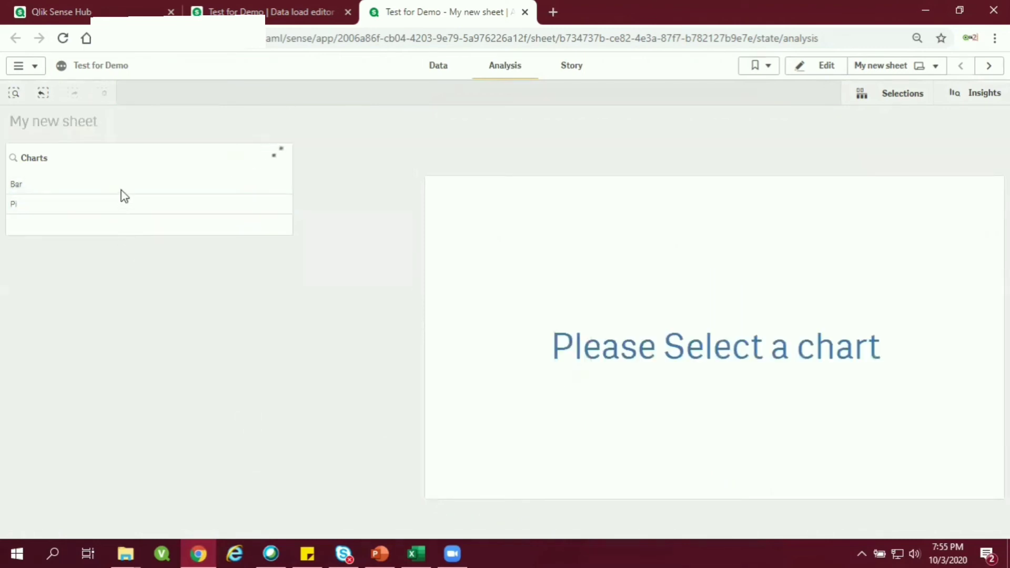
# Test the container with both Bar and Pi selected in the Charts filter, then deselect both values
pyautogui.click(120, 190)
pyautogui.click(126, 207)
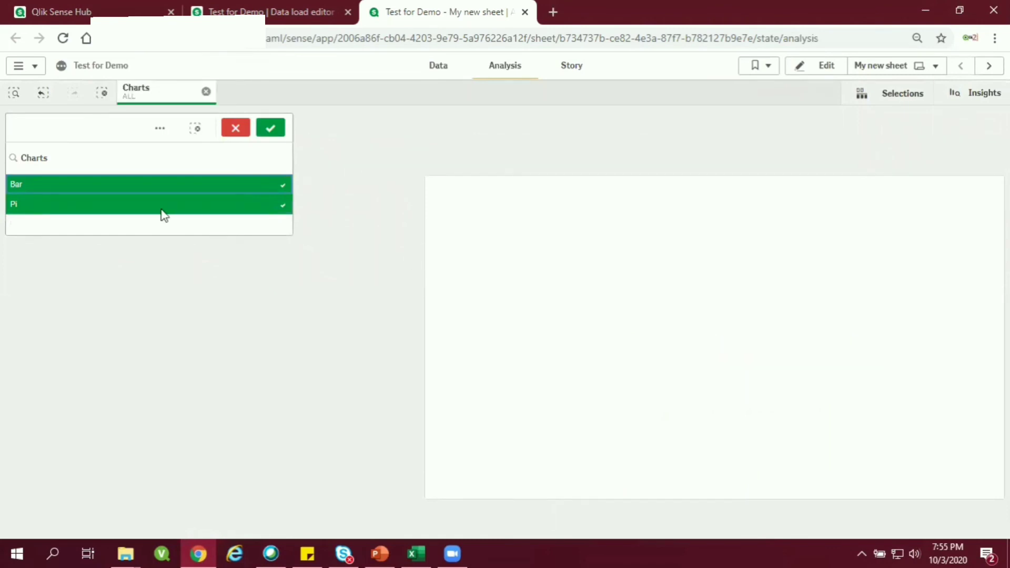
pyautogui.click(235, 208)
pyautogui.click(244, 188)
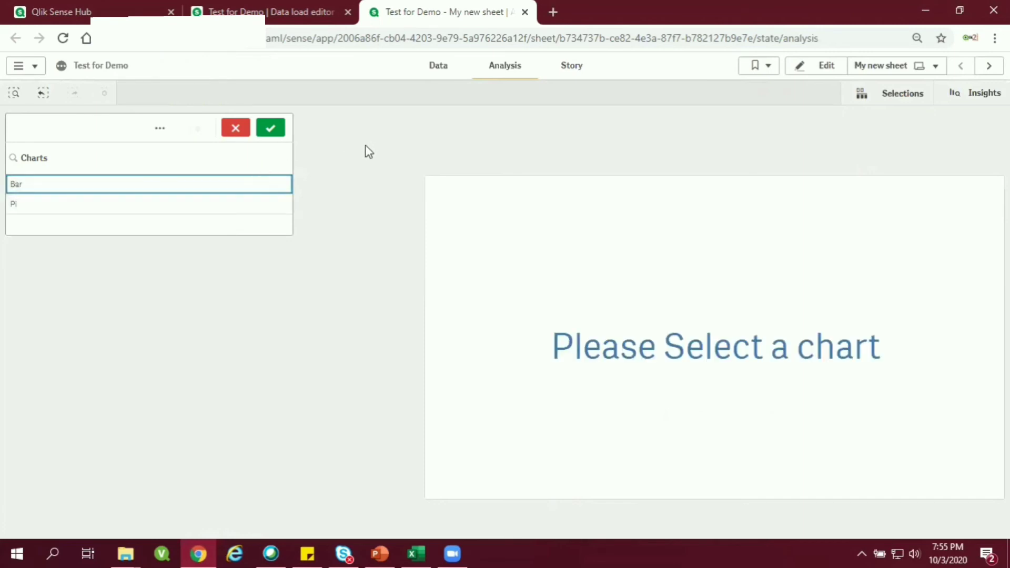
# Resume editing the sheet and add a KPI below the filter pane with the measure expression ='Please Select only one Value'
pyautogui.click(824, 67)
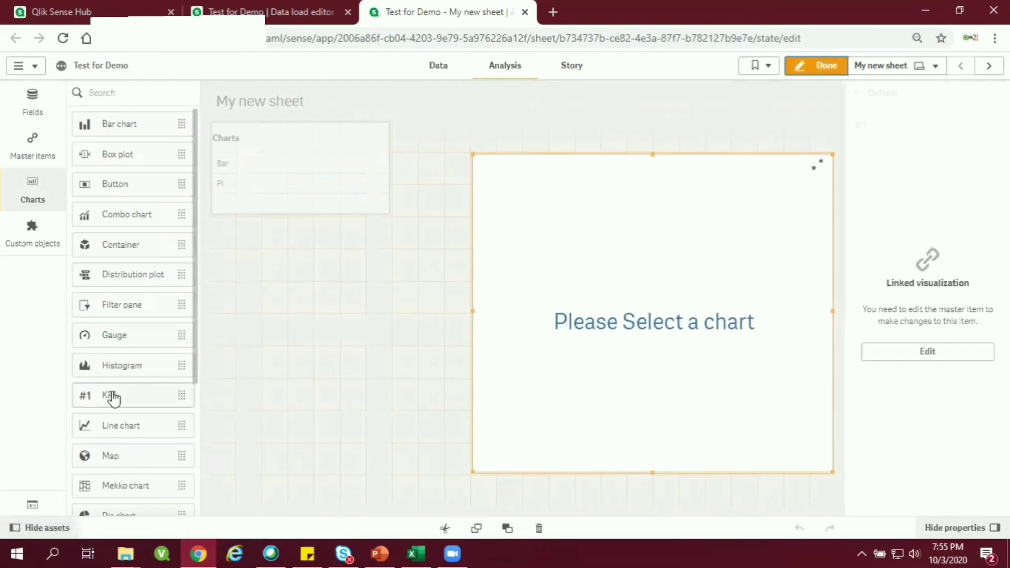
pyautogui.moveTo(112, 399); pyautogui.dragTo(286, 368)
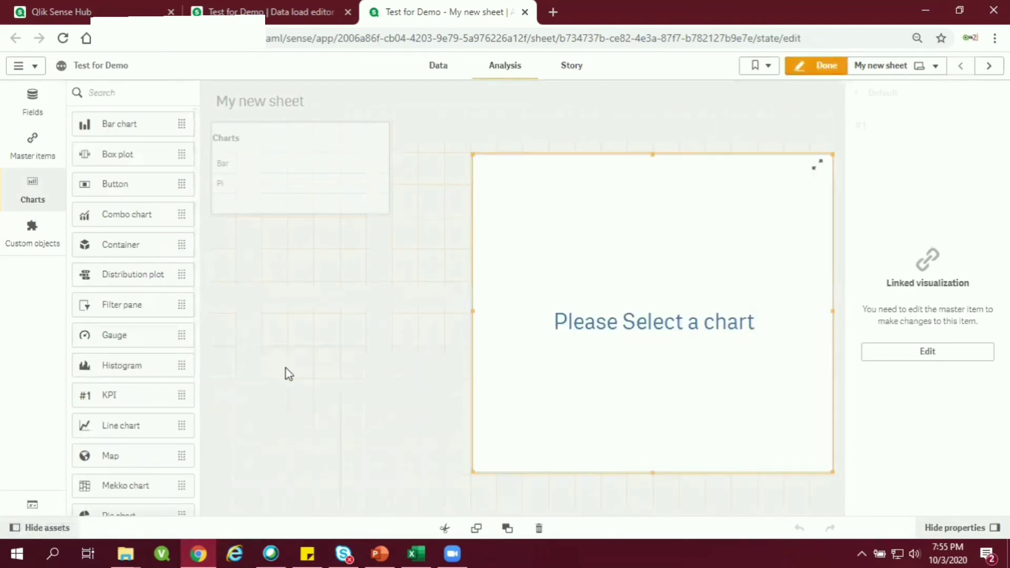
pyautogui.click(403, 413)
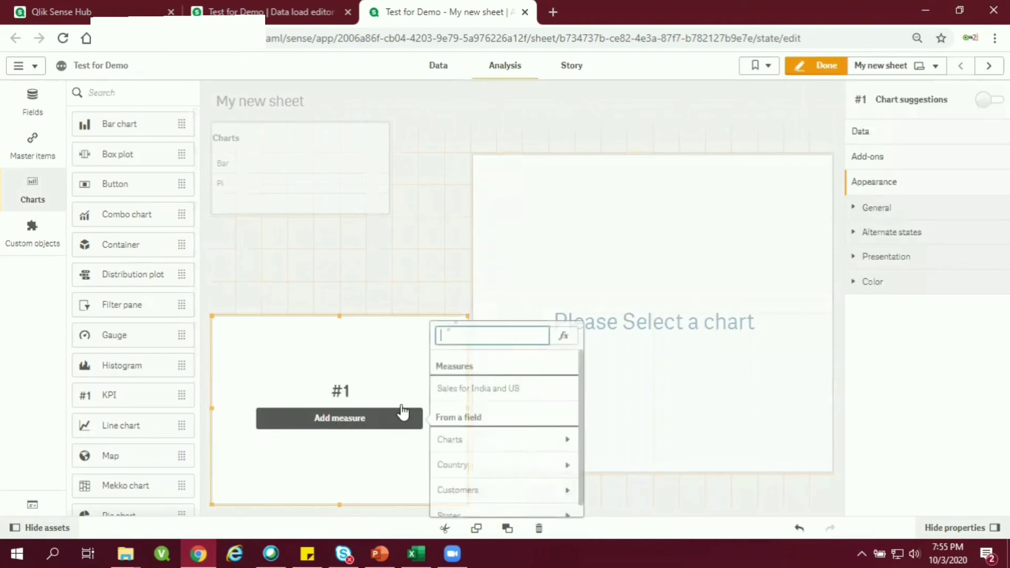
pyautogui.click(564, 337)
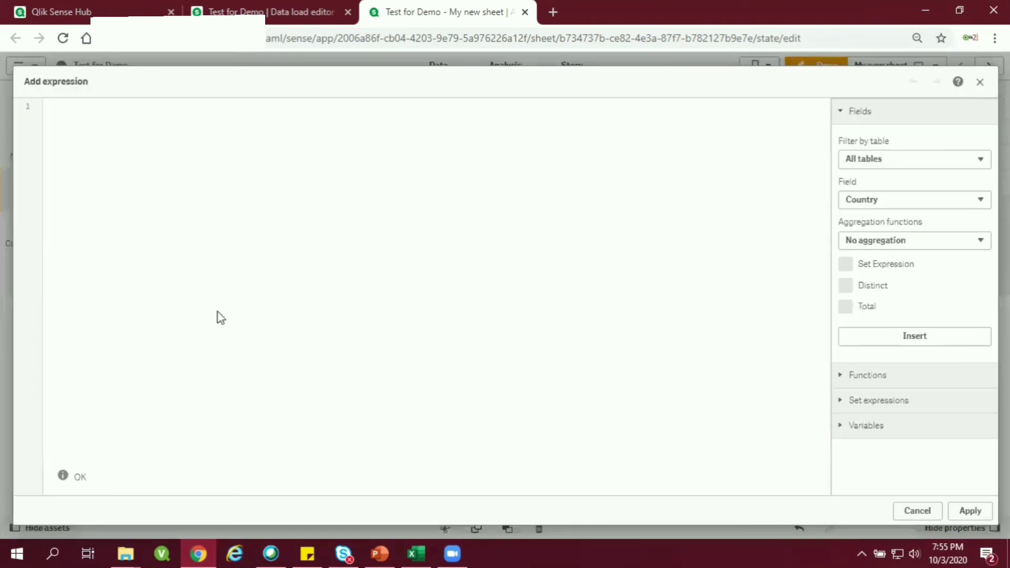
pyautogui.write("'Please Select only")
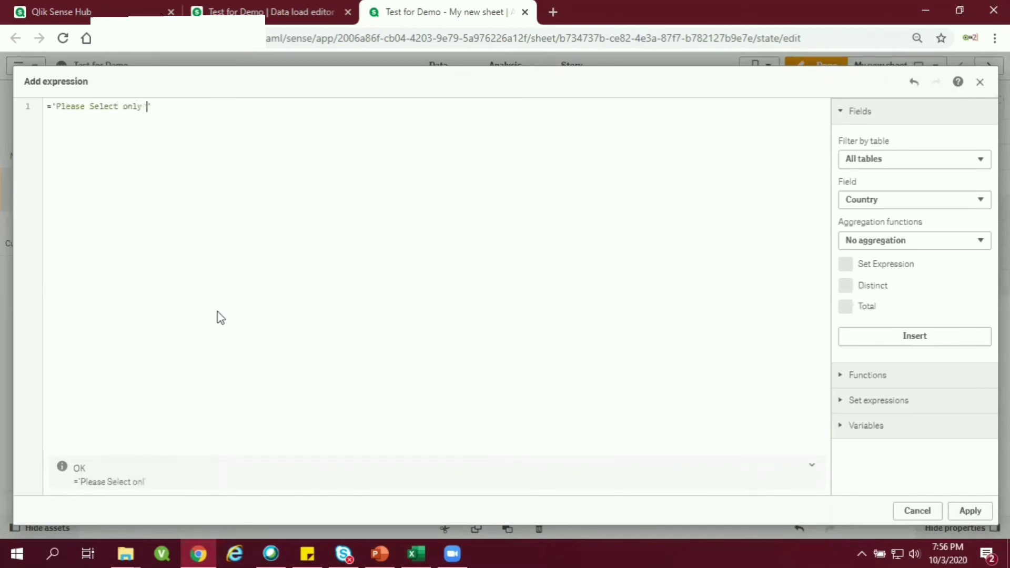
pyautogui.write('one Value')
pyautogui.click(970, 510)
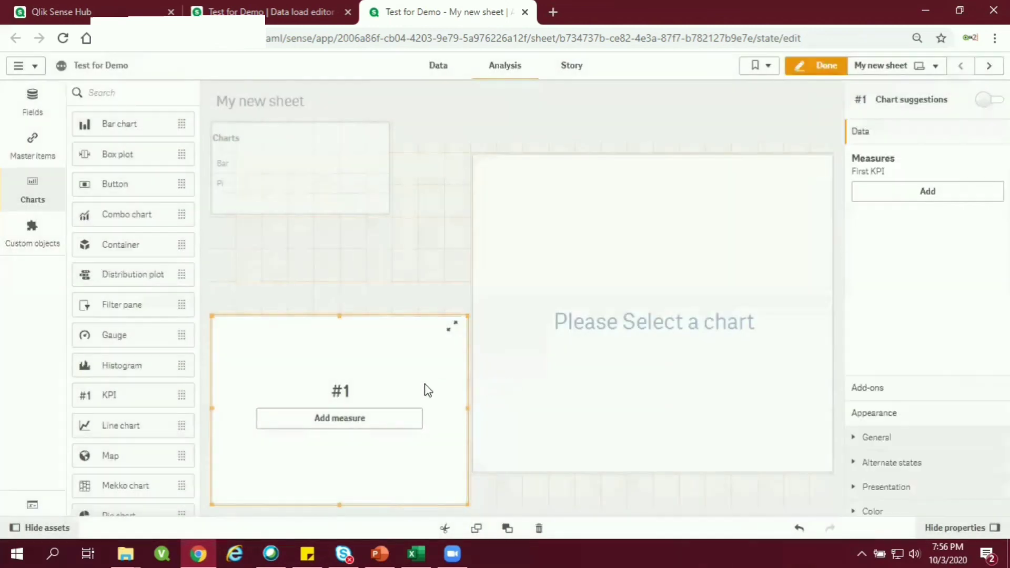
# Set the label of the new KPI's measure to the blank expression =' '
pyautogui.click(869, 193)
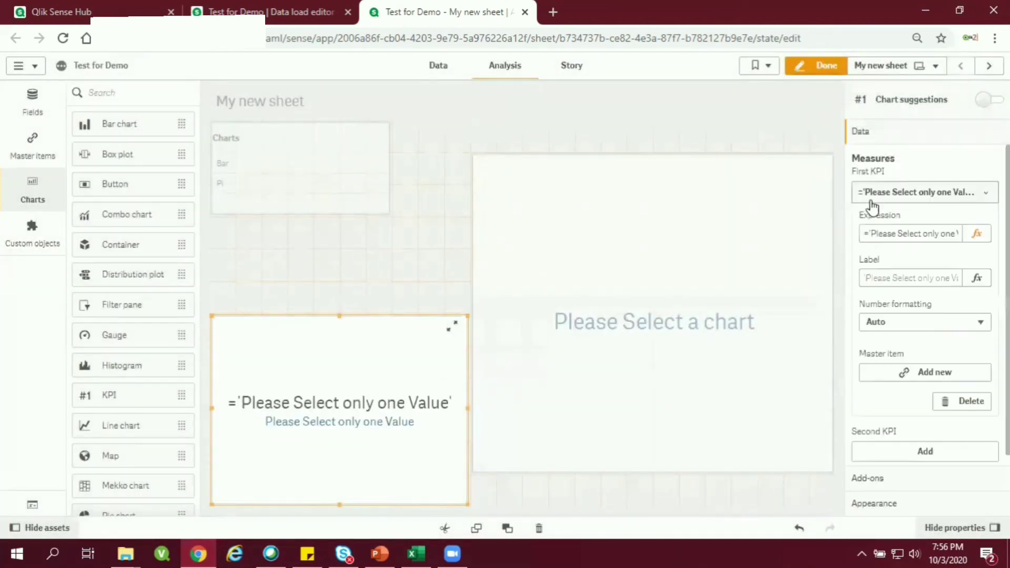
pyautogui.click(884, 278)
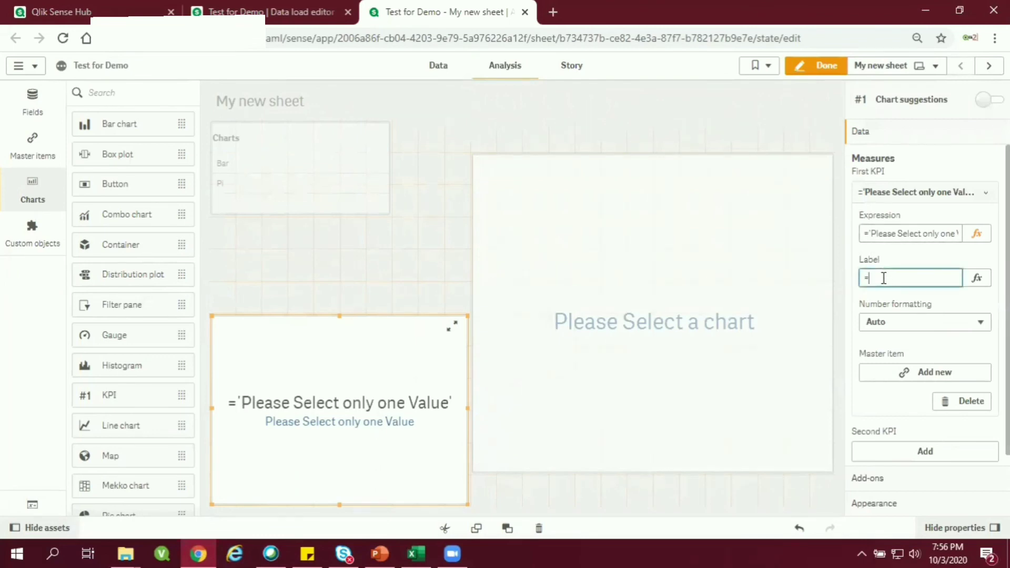
pyautogui.press('Return')
# Add the KPI to the master items as TwoValueSelect, with label expression 'v' and the tag TwoValueSelect
pyautogui.rightClick(398, 374)
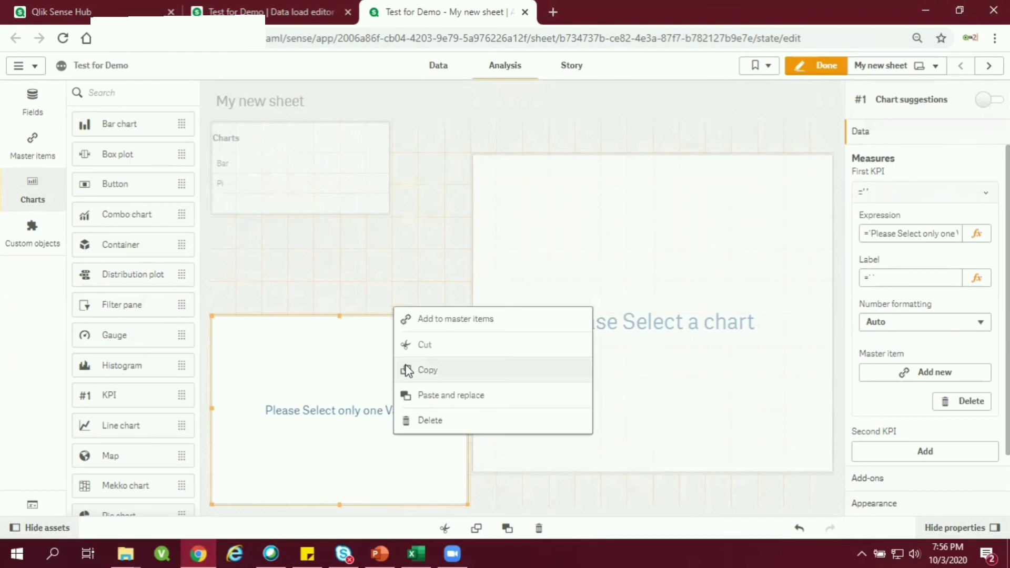
pyautogui.click(463, 319)
pyautogui.click(448, 198)
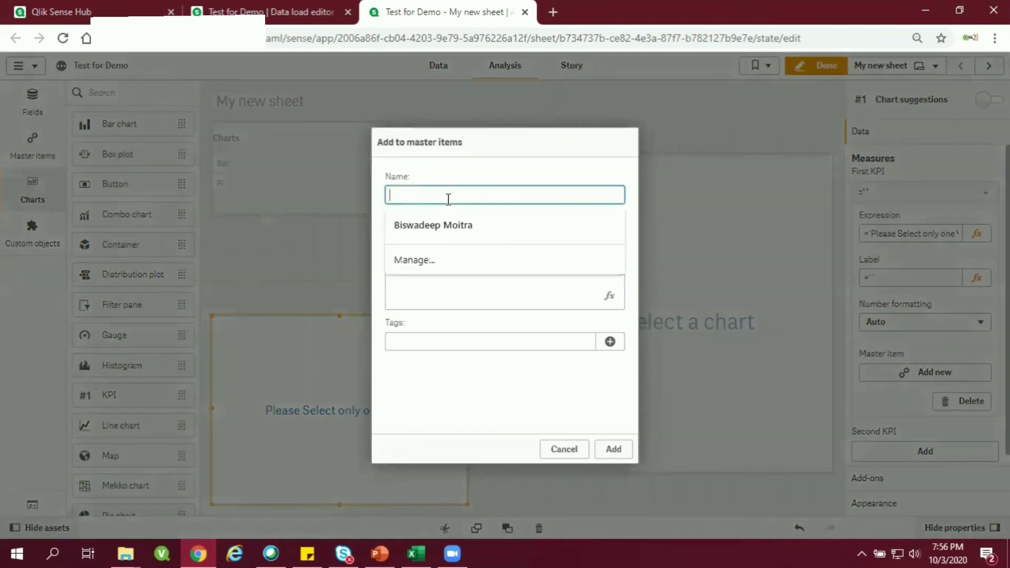
pyautogui.write('twoValueSelect')
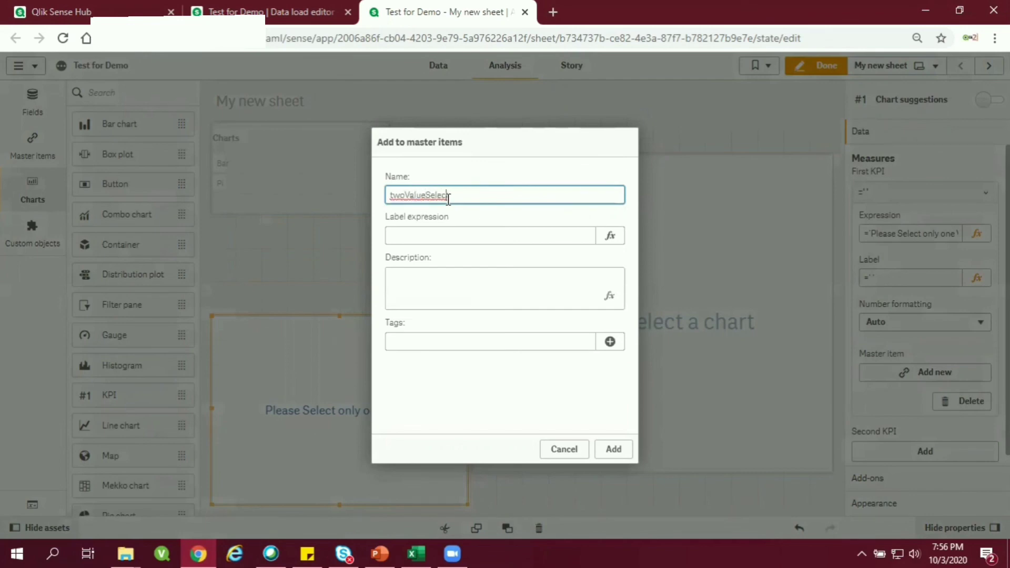
pyautogui.press('Delete')
pyautogui.write('T')
pyautogui.doubleClick(448, 199)
pyautogui.hotkey('ctrl', 'c')
pyautogui.click(453, 232)
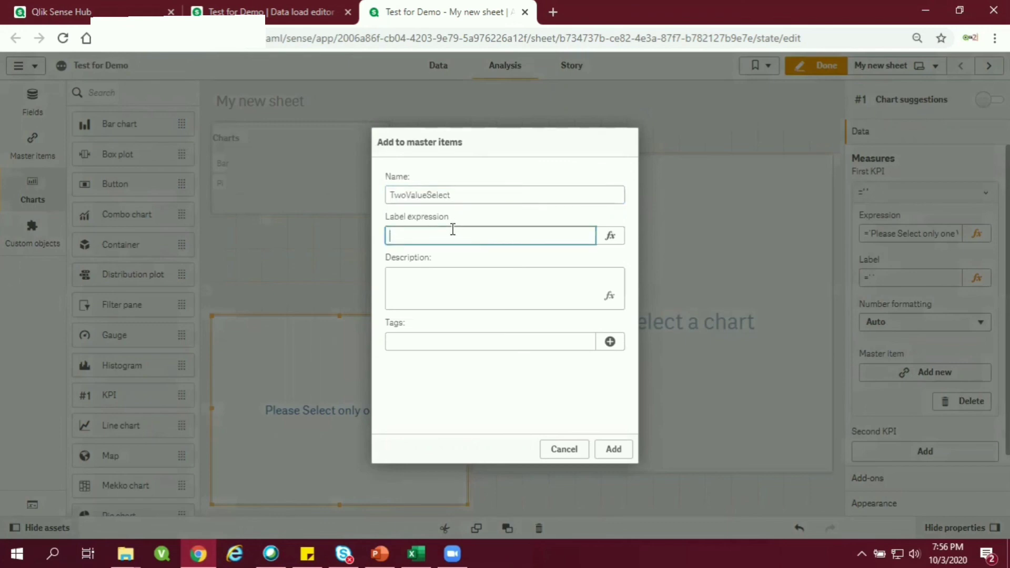
pyautogui.click(469, 342)
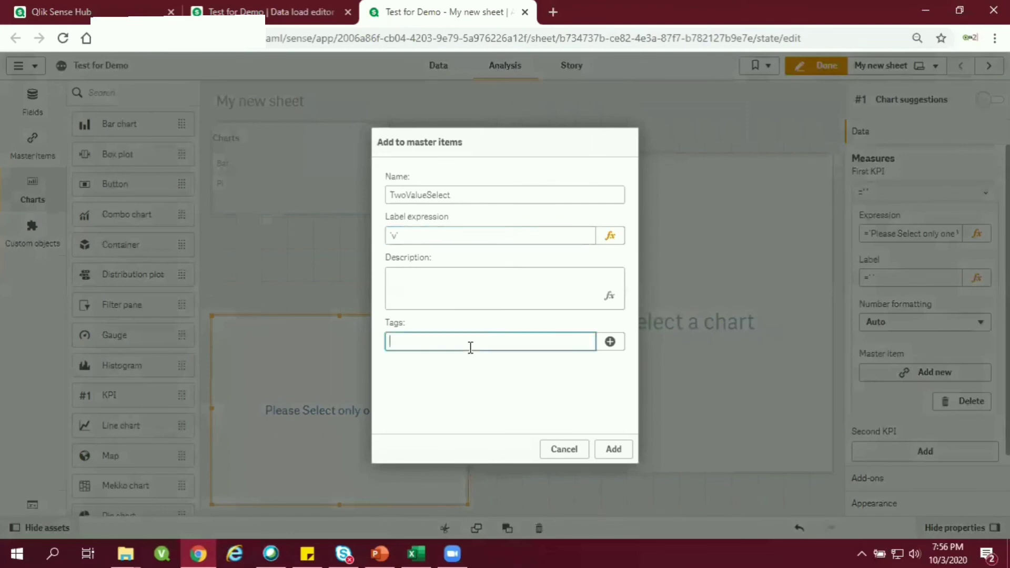
pyautogui.hotkey('ctrl', 'v')
pyautogui.click(611, 342)
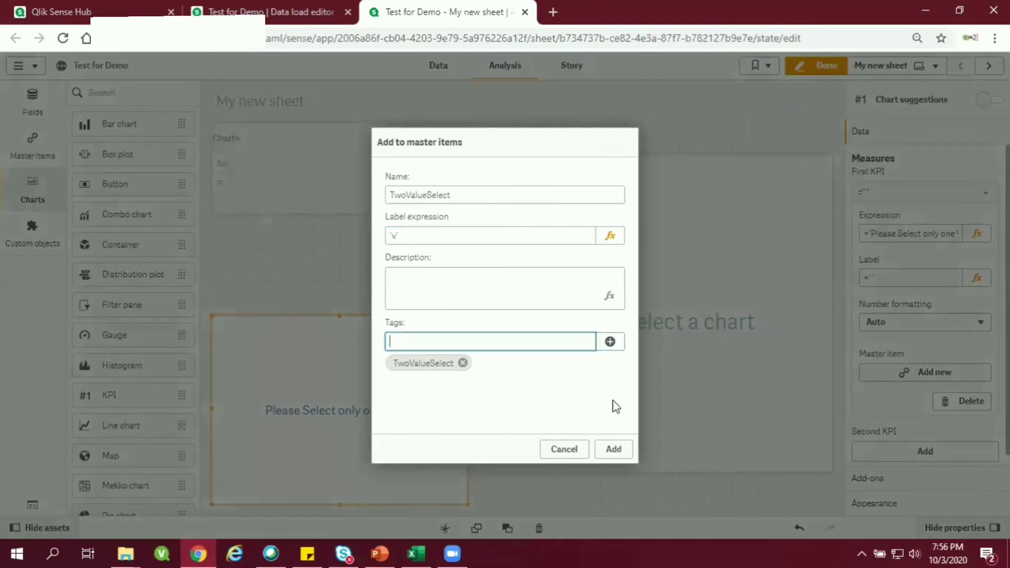
pyautogui.click(614, 448)
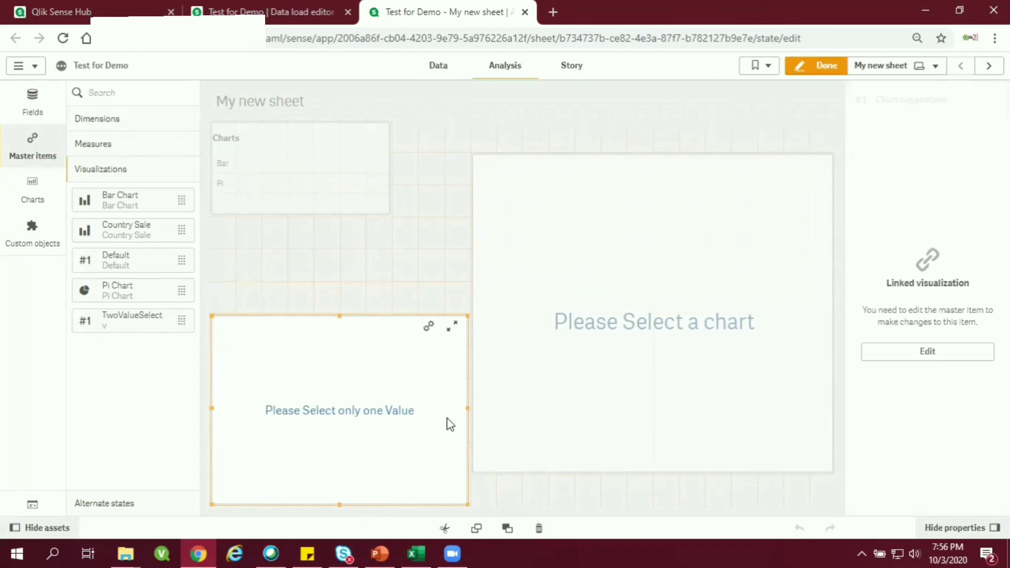
# Add the TwoValueSelect master visualization to the container's content
pyautogui.click(684, 341)
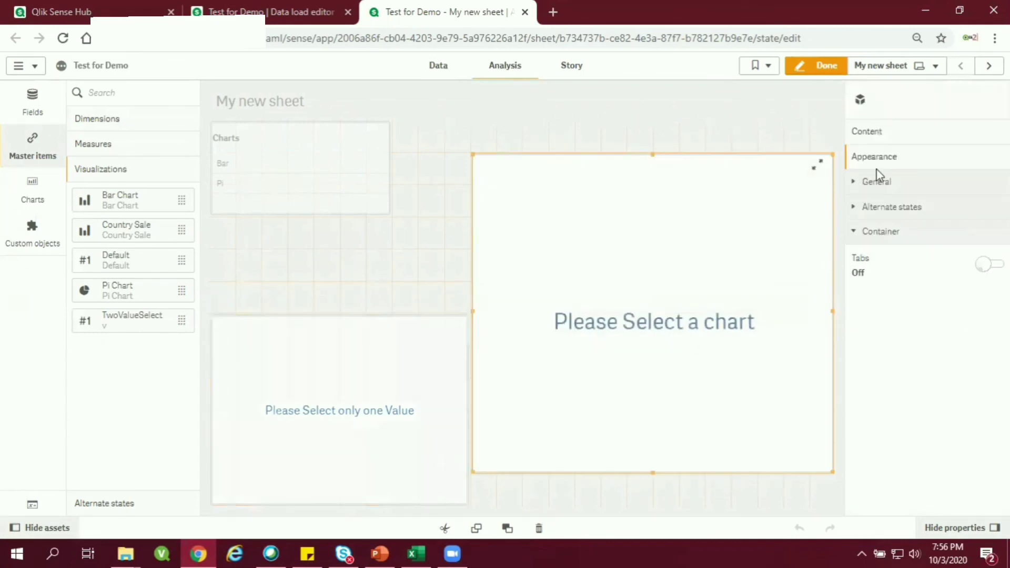
pyautogui.click(884, 131)
pyautogui.click(904, 203)
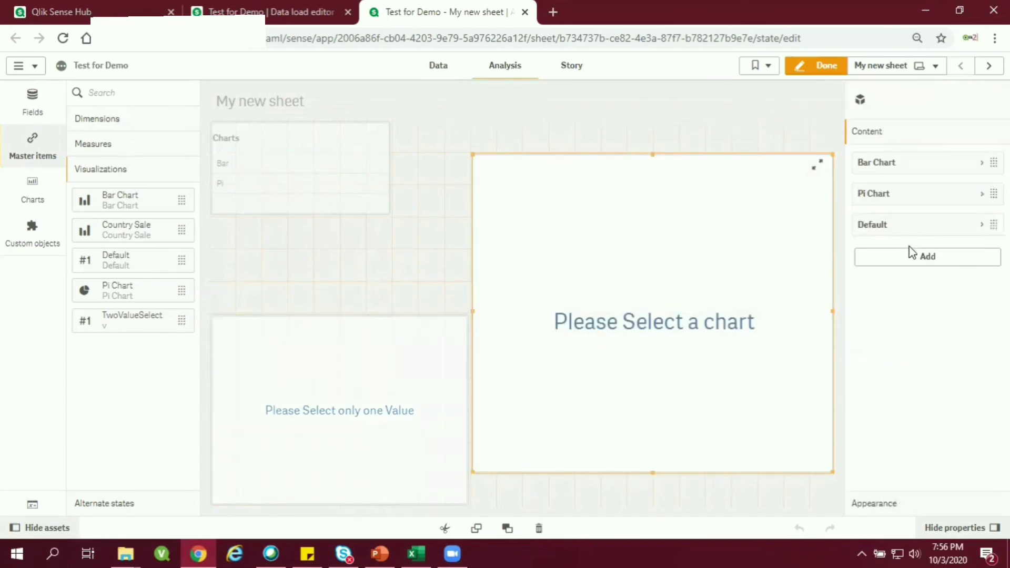
pyautogui.click(909, 257)
pyautogui.click(917, 345)
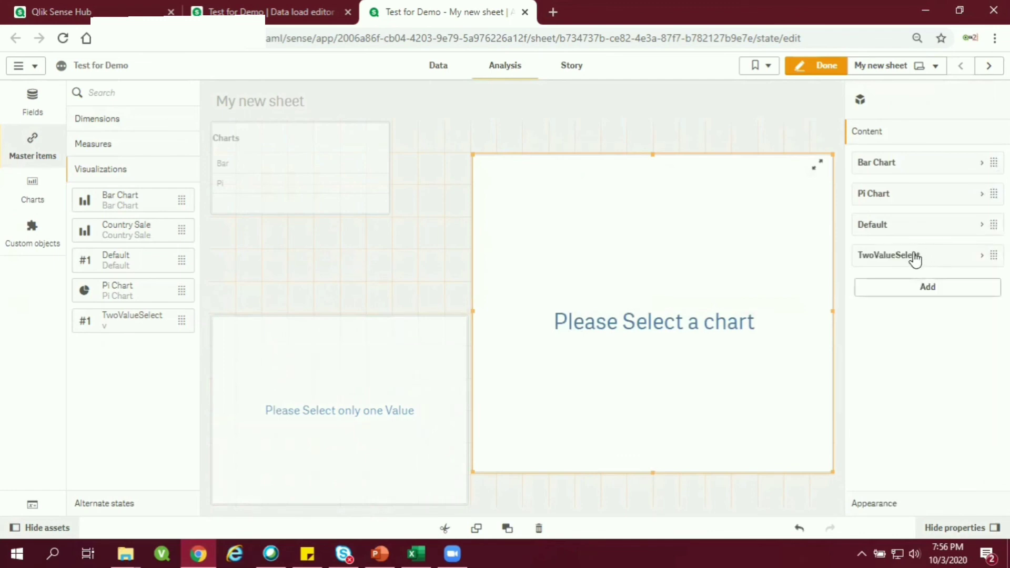
# Open the expression editor for the show condition of the container's TwoValueSelect item
pyautogui.click(919, 256)
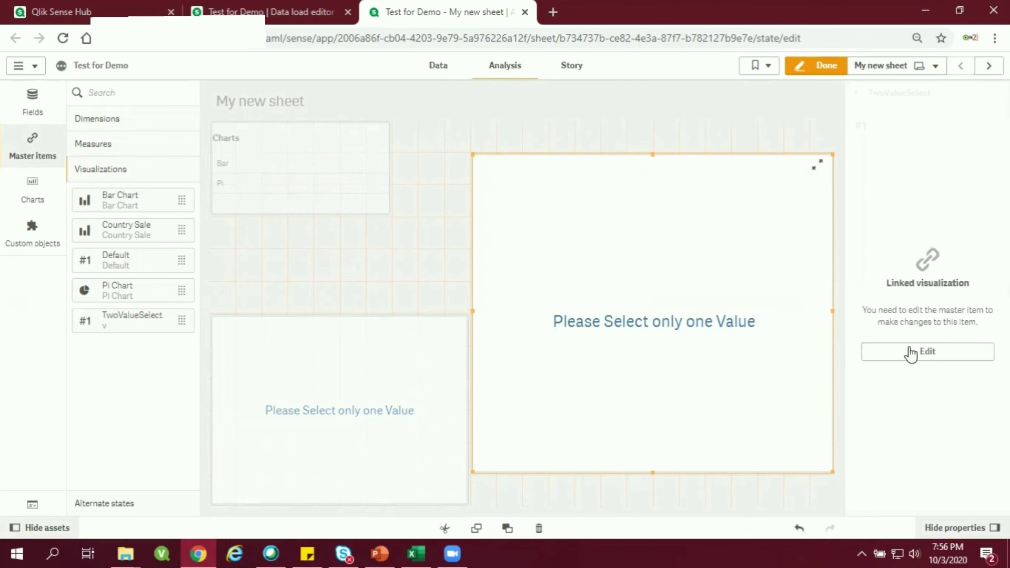
pyautogui.click(840, 346)
pyautogui.click(923, 261)
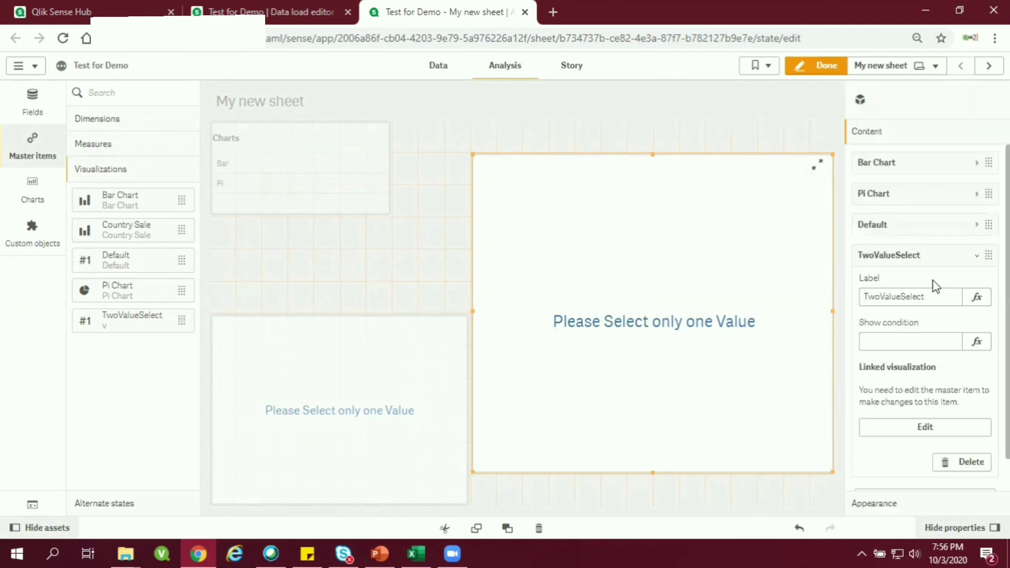
pyautogui.click(976, 341)
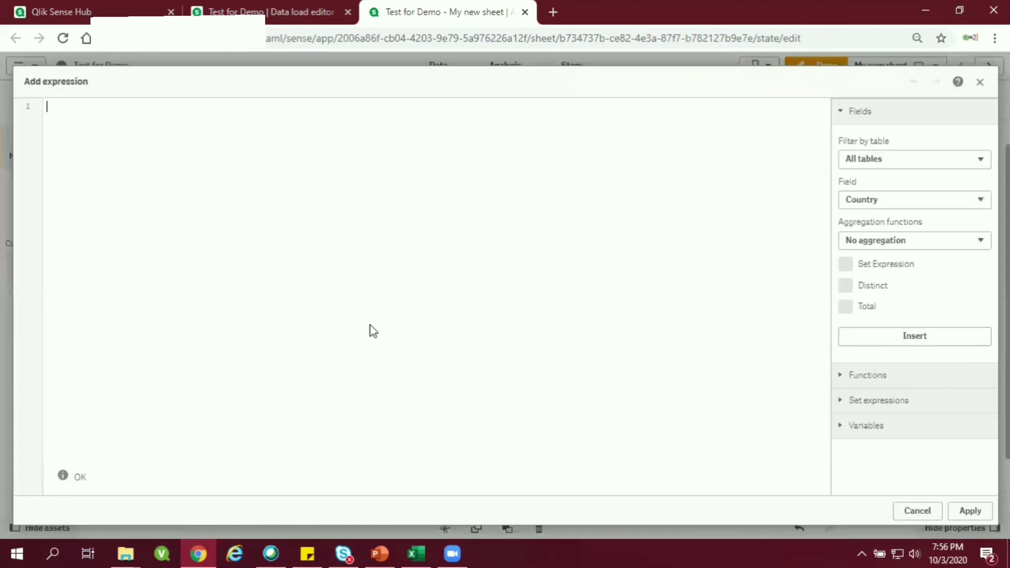
pyautogui.write('get')
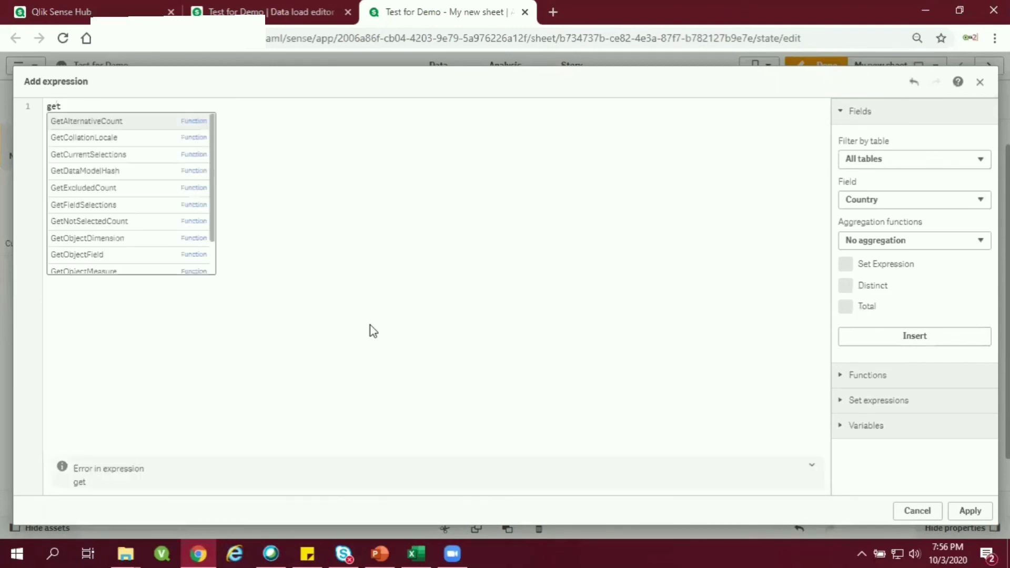
pyautogui.press('Return')
pyautogui.press('BackSpace')
pyautogui.press('BackSpace')
pyautogui.press('BackSpace')
pyautogui.press('BackSpace')
pyautogui.press('BackSpace')
pyautogui.press('BackSpace')
pyautogui.press('BackSpace')
pyautogui.press('BackSpace')
pyautogui.press('BackSpace')
pyautogui.press('BackSpace')
pyautogui.press('BackSpace')
pyautogui.press('BackSpace')
pyautogui.press('BackSpace')
pyautogui.press('BackSpace')
pyautogui.press('BackSpace')
pyautogui.press('BackSpace')
pyautogui.press('BackSpace')
pyautogui.press('BackSpace')
pyautogui.press('BackSpace')
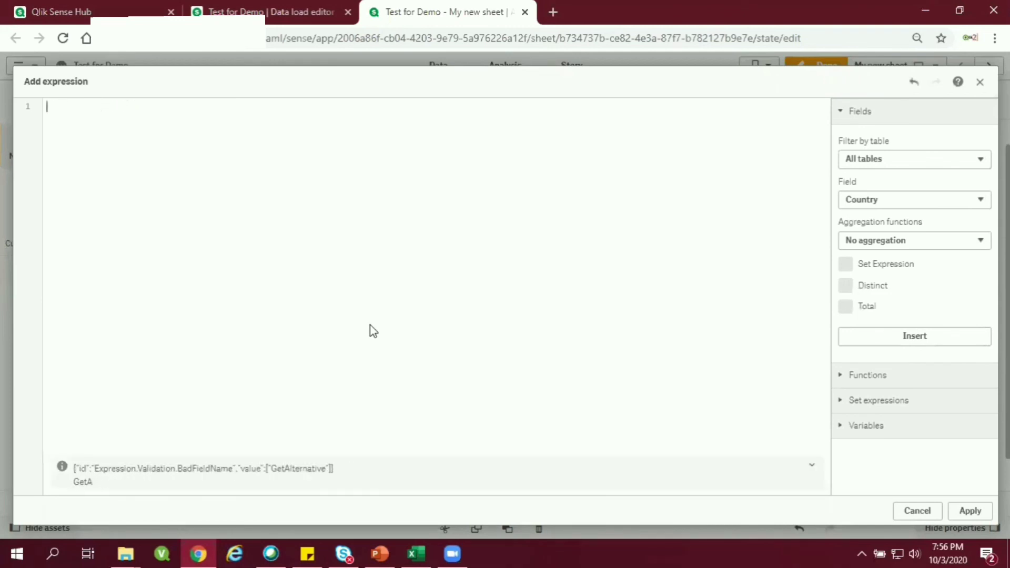
# Set the TwoValueSelect item's show condition to GetSelectedCount(Charts)>1 and apply it
pyautogui.write('getse')
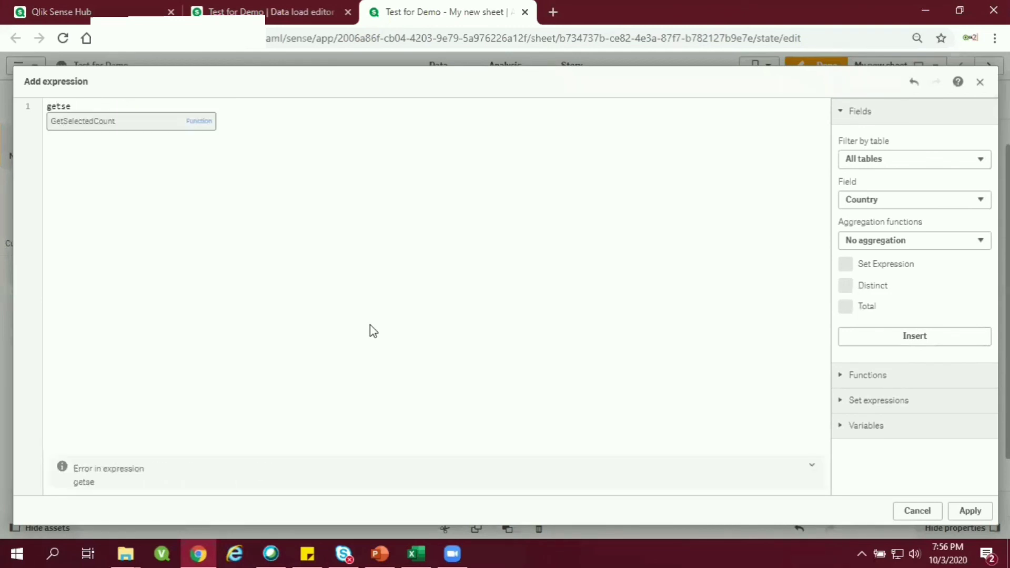
pyautogui.press('Return')
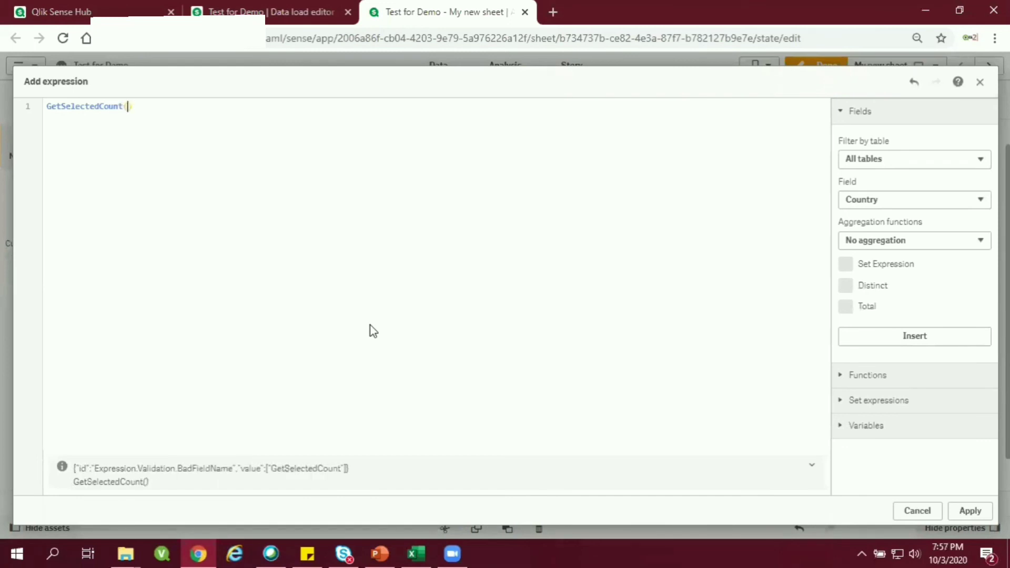
pyautogui.write('Cha')
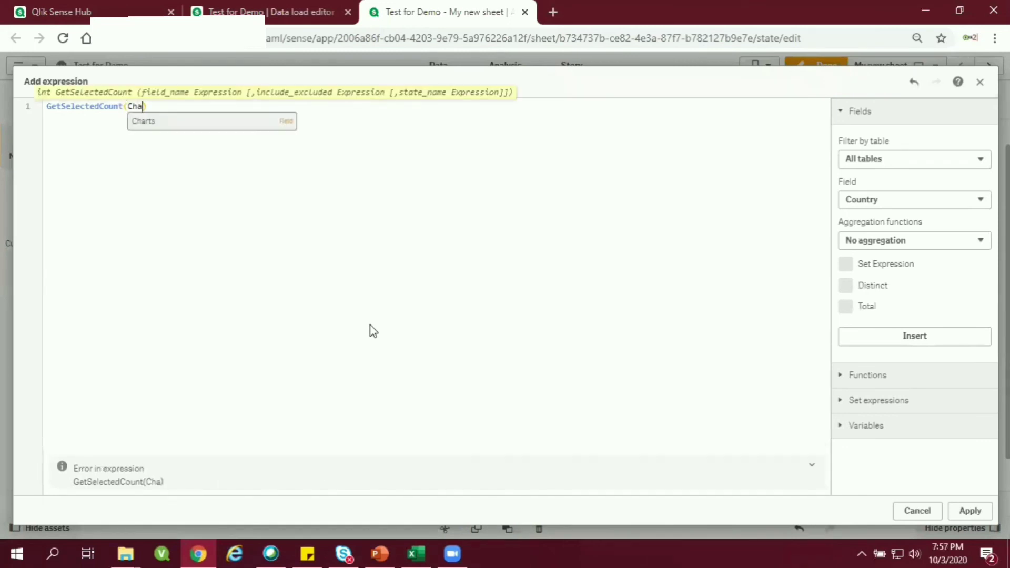
pyautogui.press('Return')
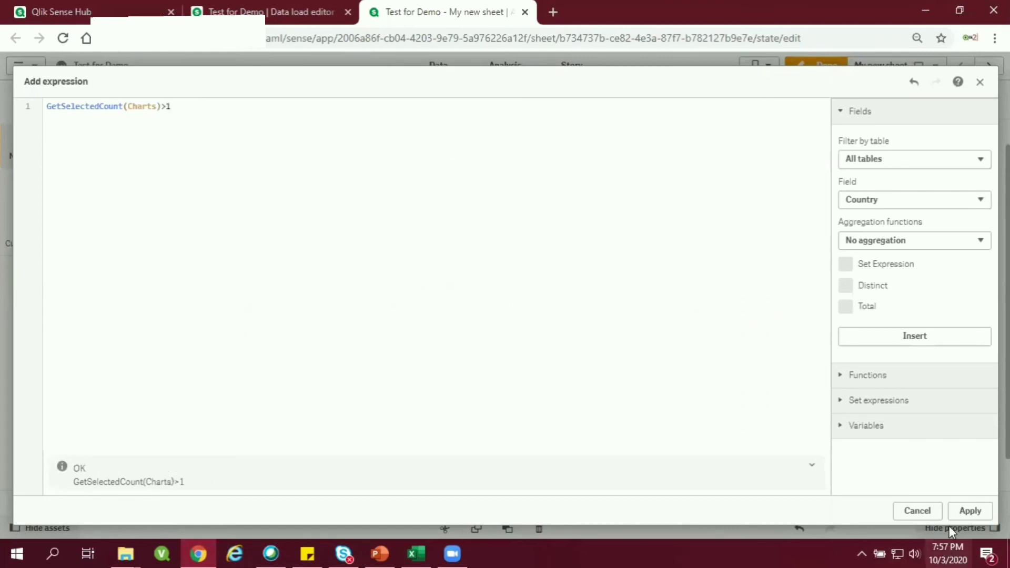
pyautogui.click(969, 511)
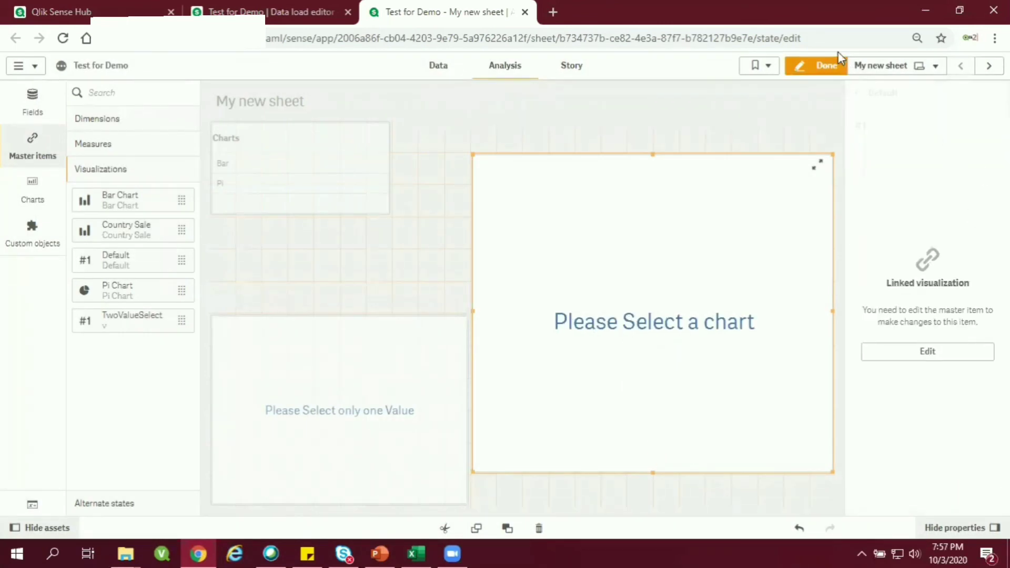
# Finish editing the sheet and test the container with both Bar and Pi selected in the Charts filter, then only Bar, then neither
pyautogui.click(826, 66)
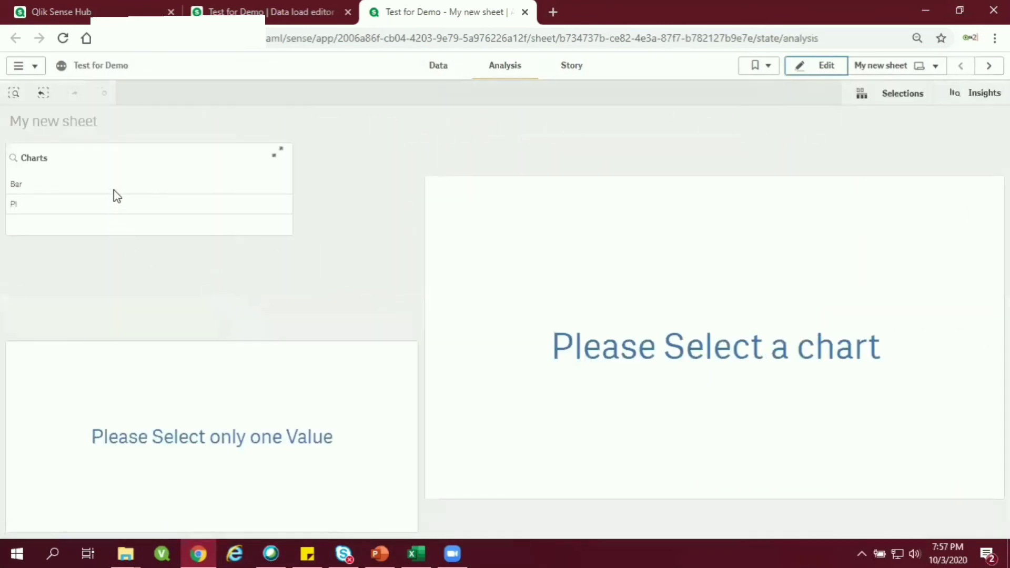
pyautogui.moveTo(113, 194); pyautogui.dragTo(111, 219)
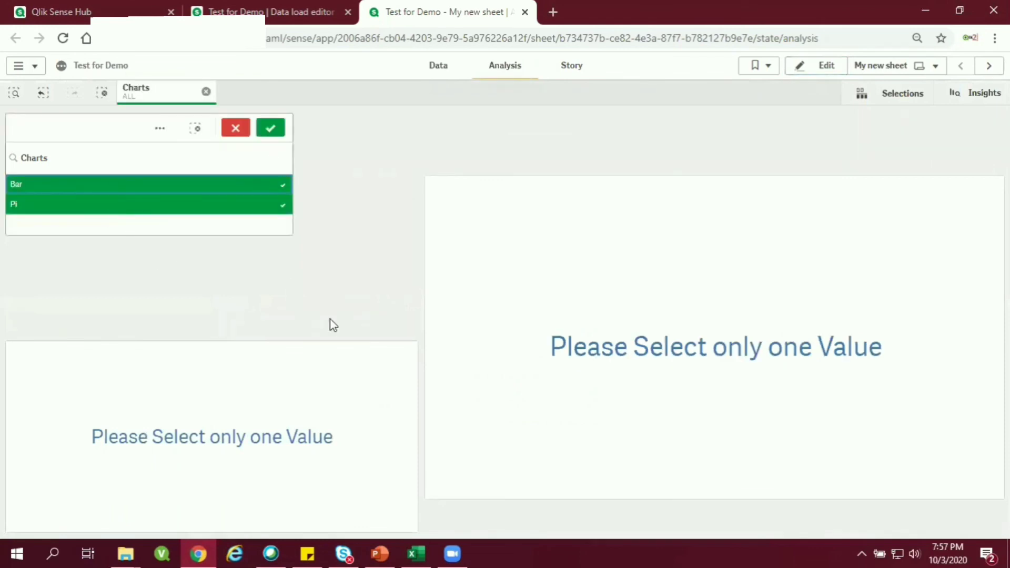
pyautogui.click(130, 209)
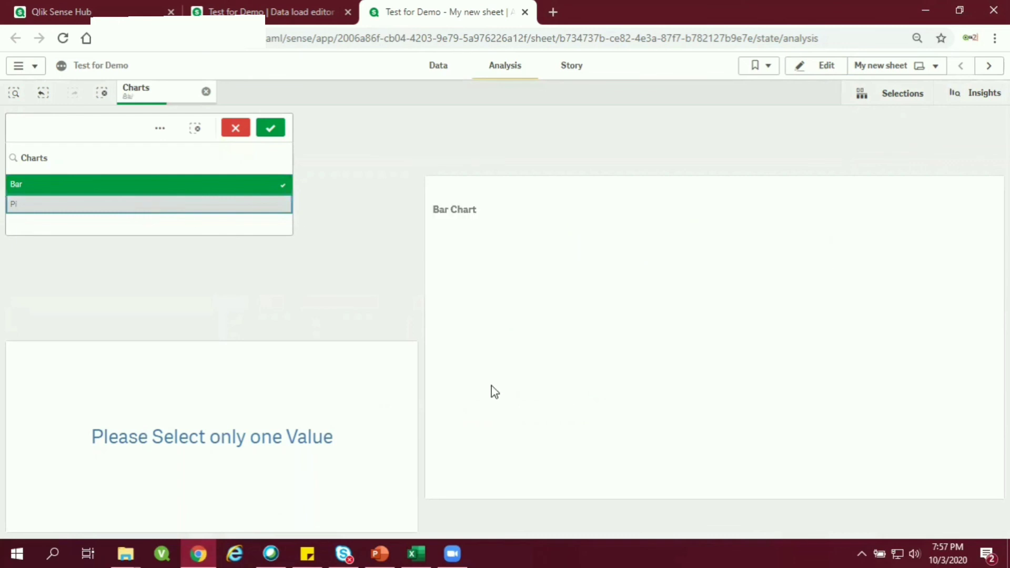
pyautogui.click(243, 191)
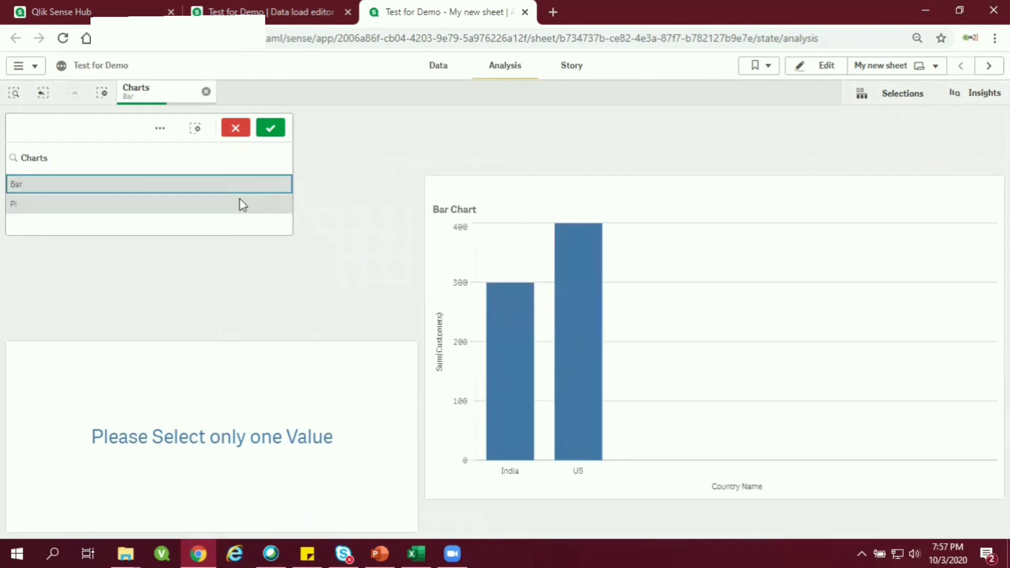